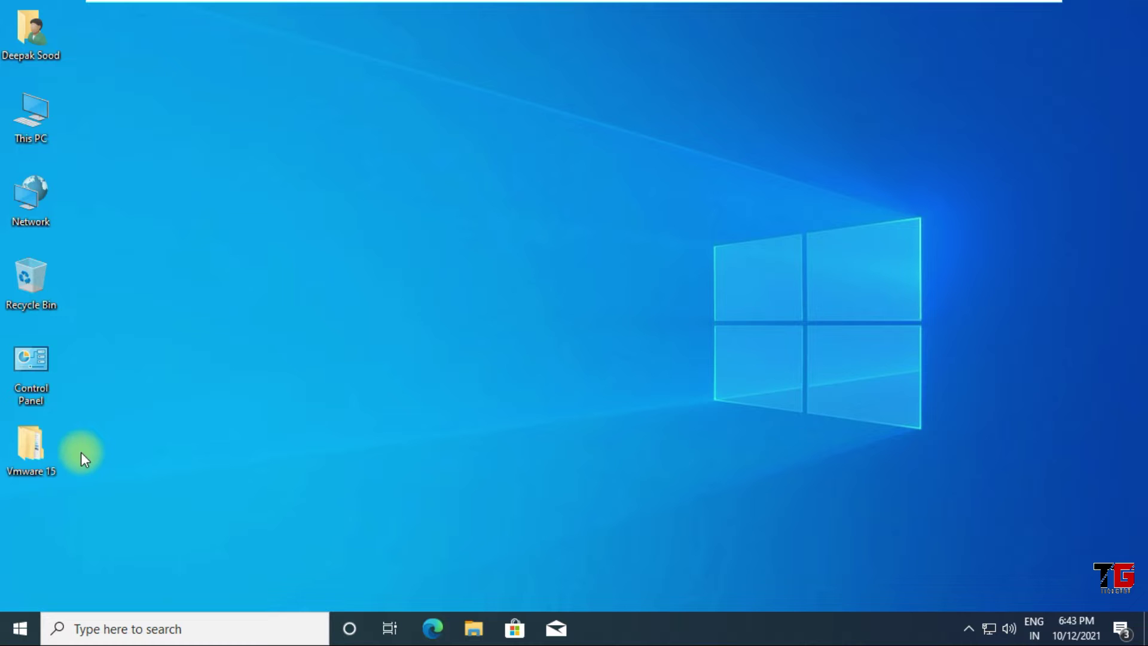
Launch the VMware Workstation 15.5 installer from the Vmware 15 folder and approve the UAC prompt
double_click(34, 443)
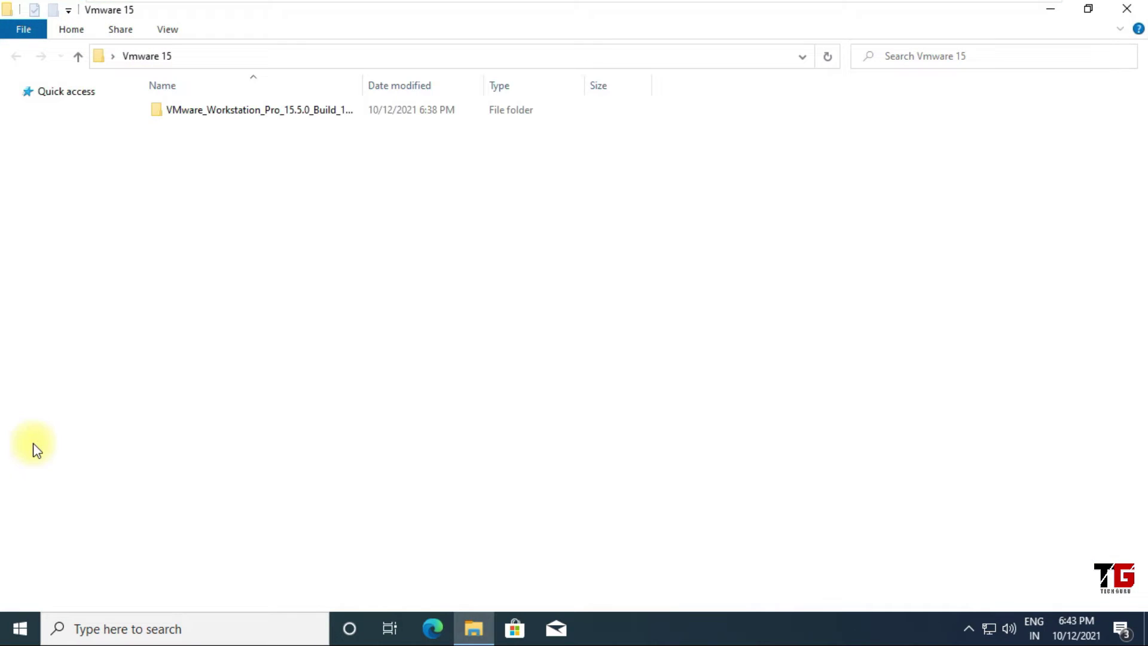
double_click(292, 113)
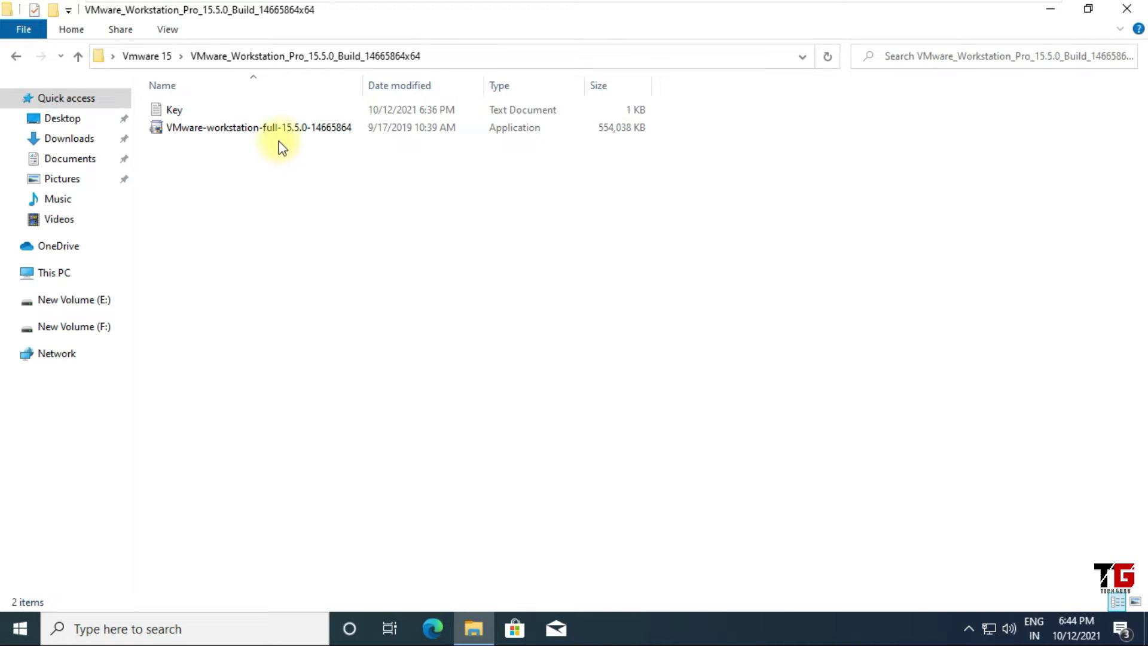
double_click(288, 128)
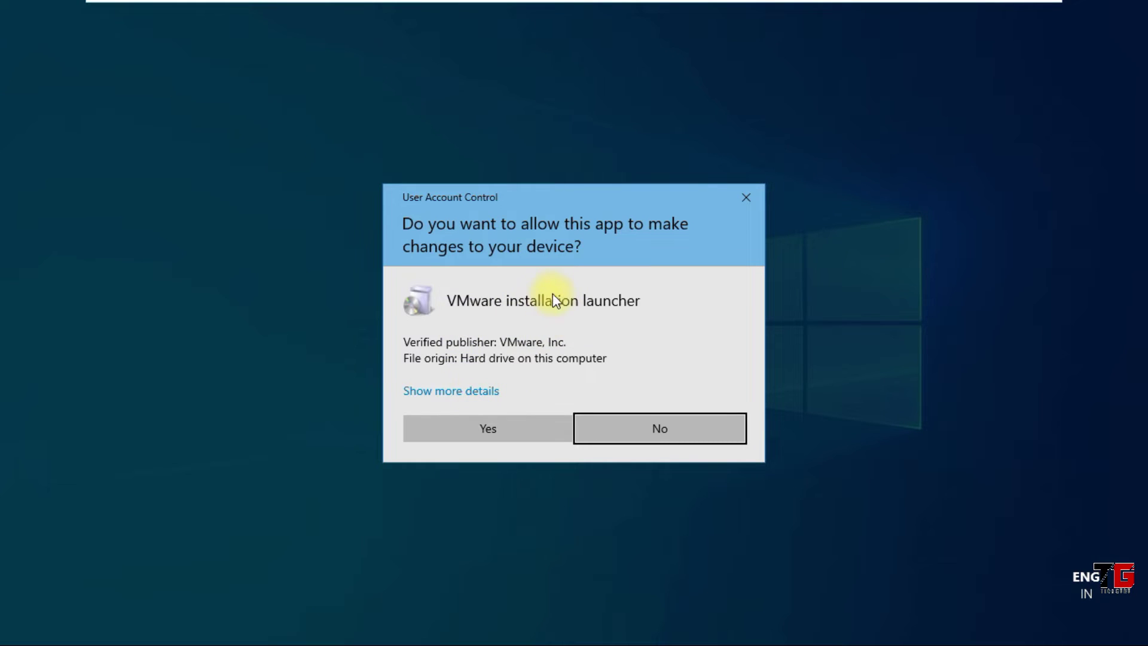
click(512, 427)
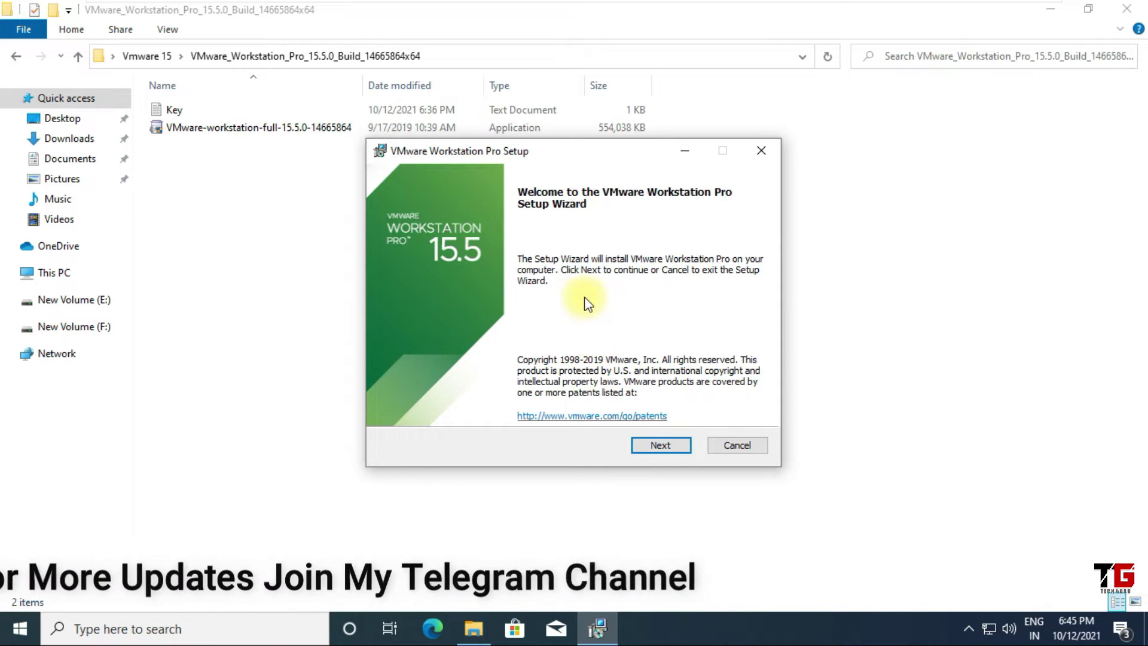
Accept the licence terms, keep the default install location, and opt out of CEIP
click(658, 446)
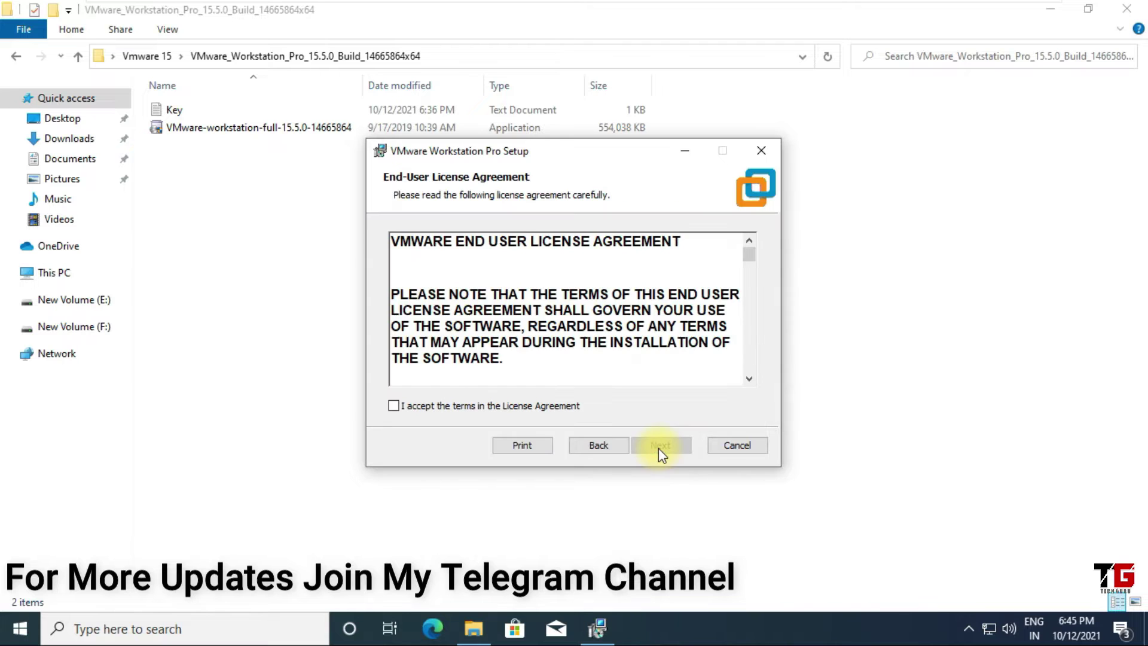
click(395, 406)
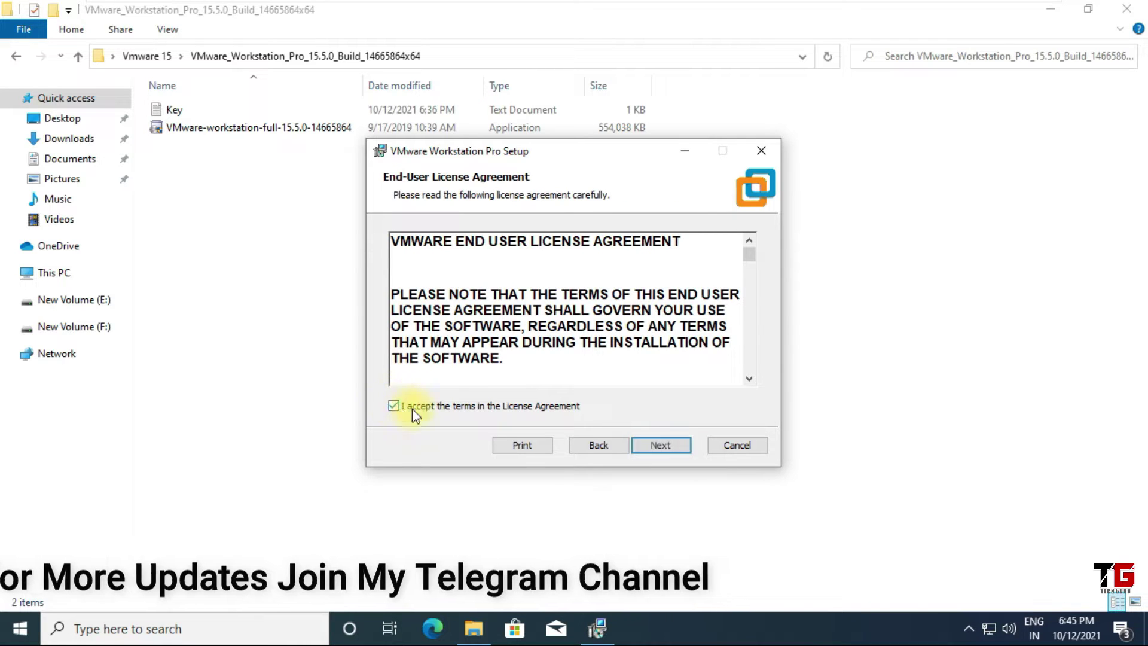
click(654, 448)
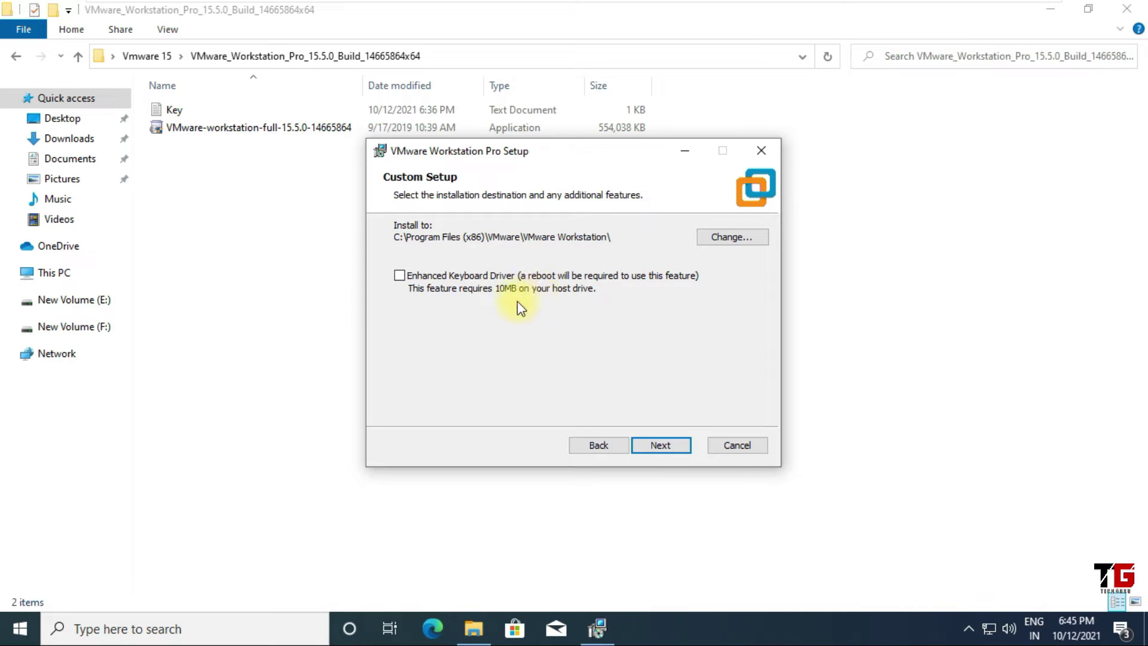
click(671, 449)
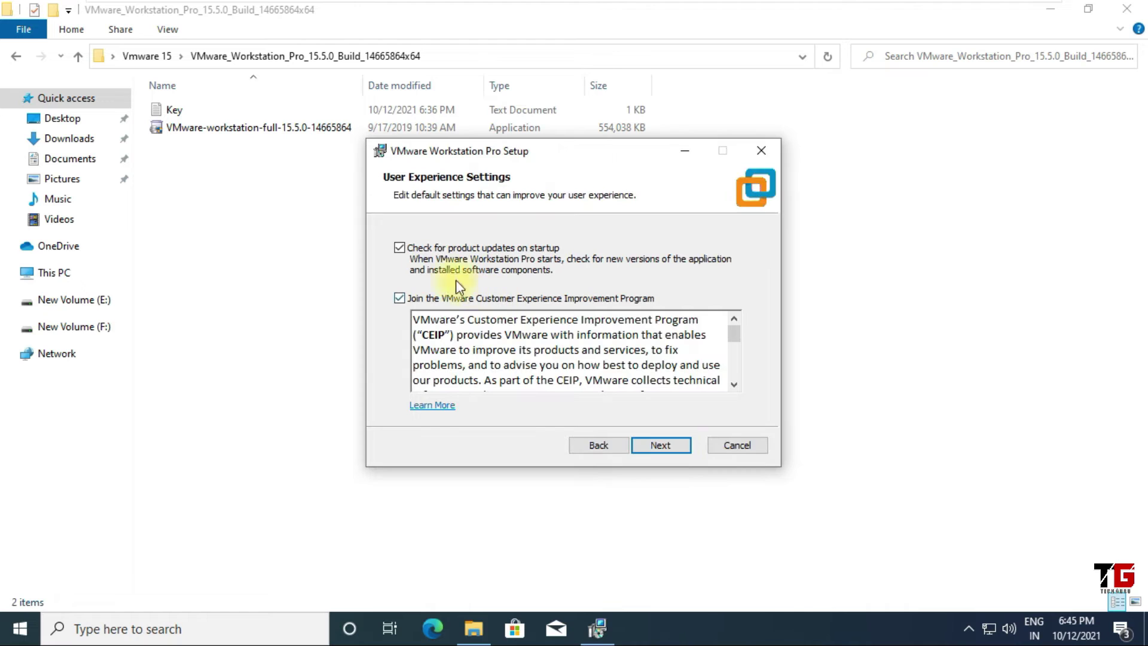
click(403, 299)
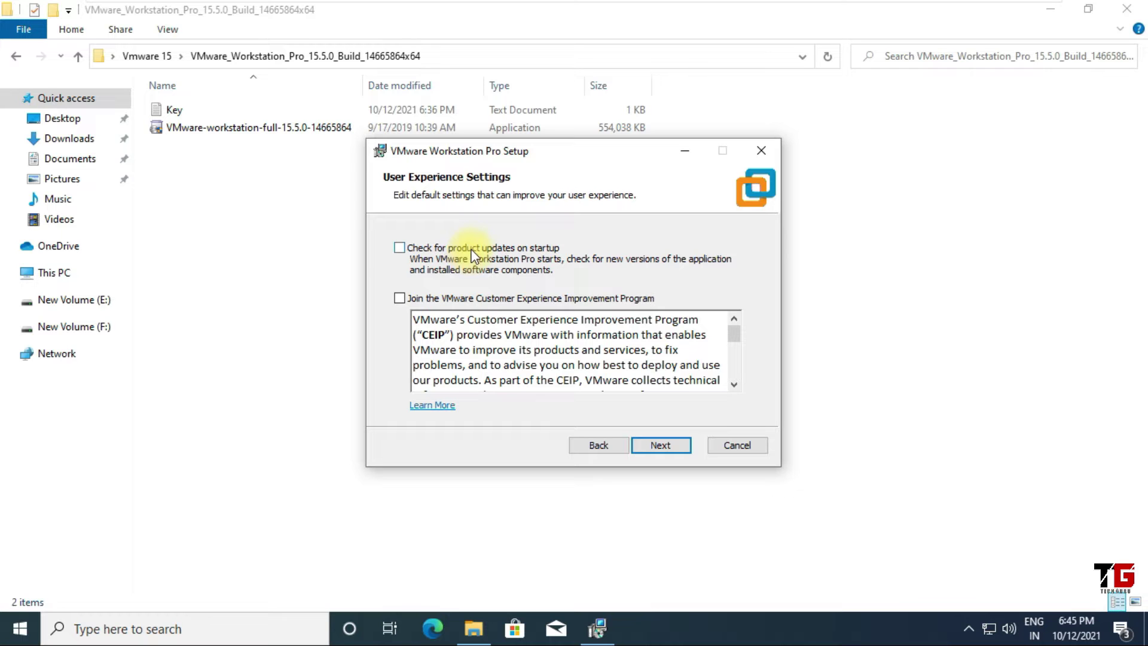
Keep both shortcuts, install Workstation Pro, and choose to enter a license key
click(664, 444)
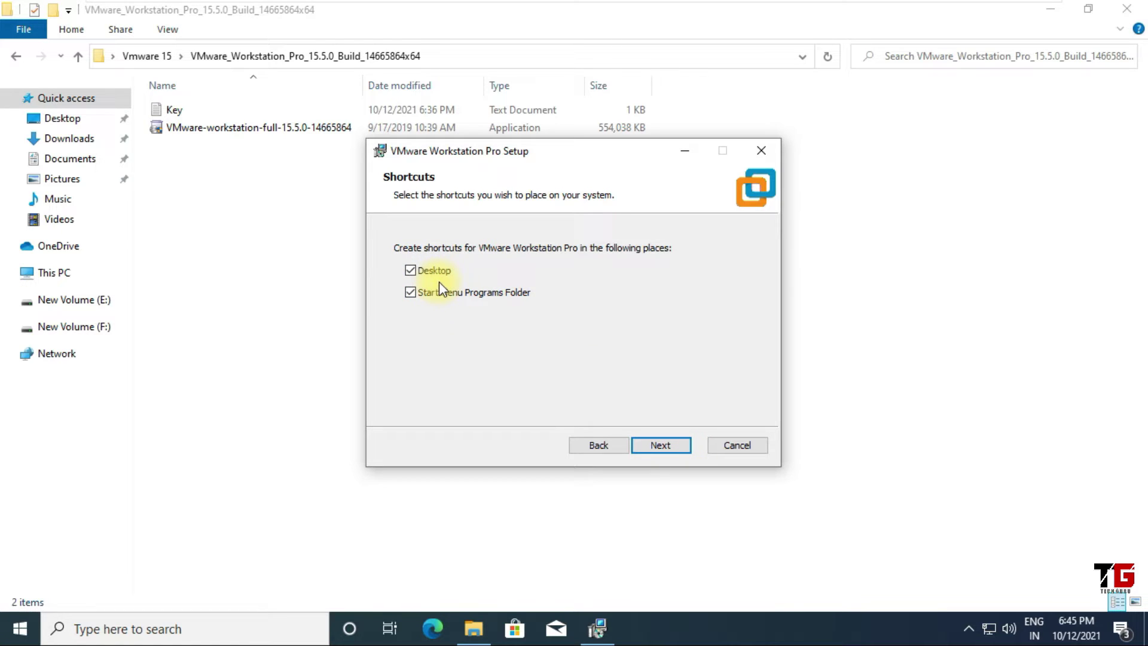
click(671, 448)
click(676, 448)
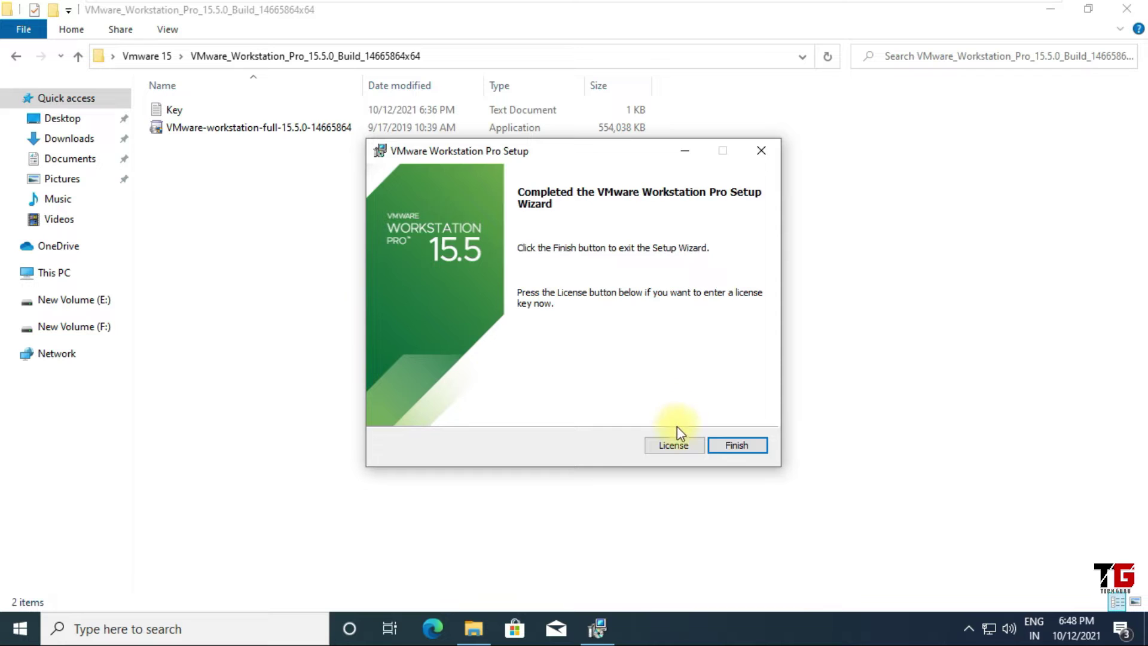
click(674, 445)
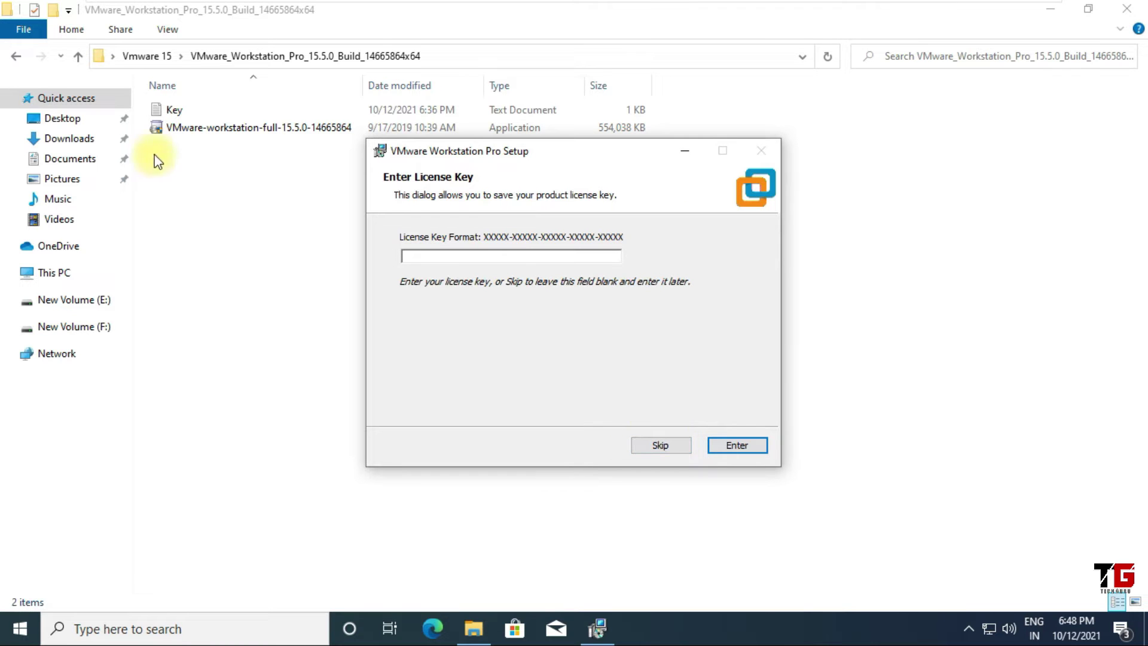
Copy the first license key from the Key text file
double_click(178, 110)
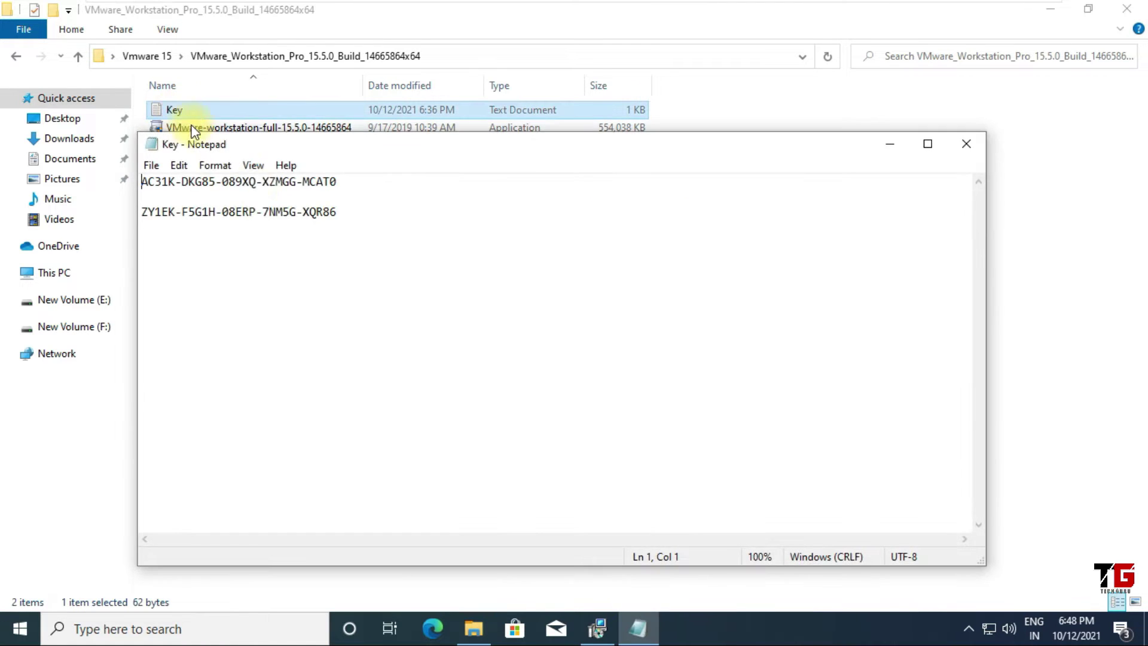
drag(353, 183, 142, 183)
right_click(154, 179)
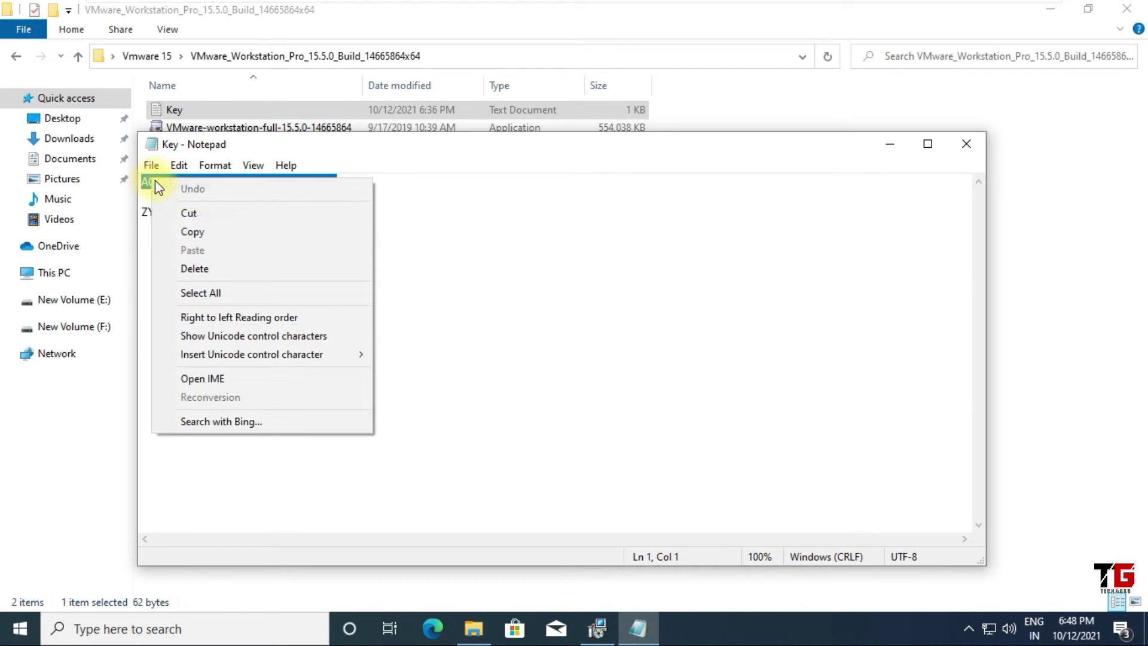
click(188, 232)
click(964, 145)
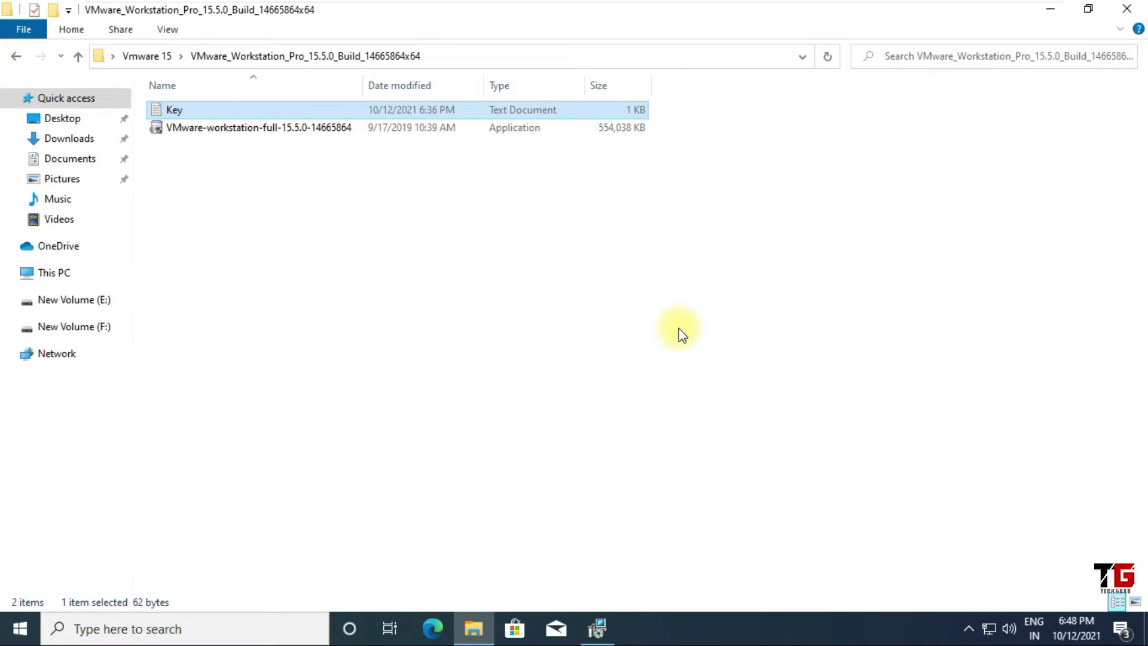
Paste the license key into the setup wizard, finish setup, and close the installer folder
click(597, 627)
click(501, 258)
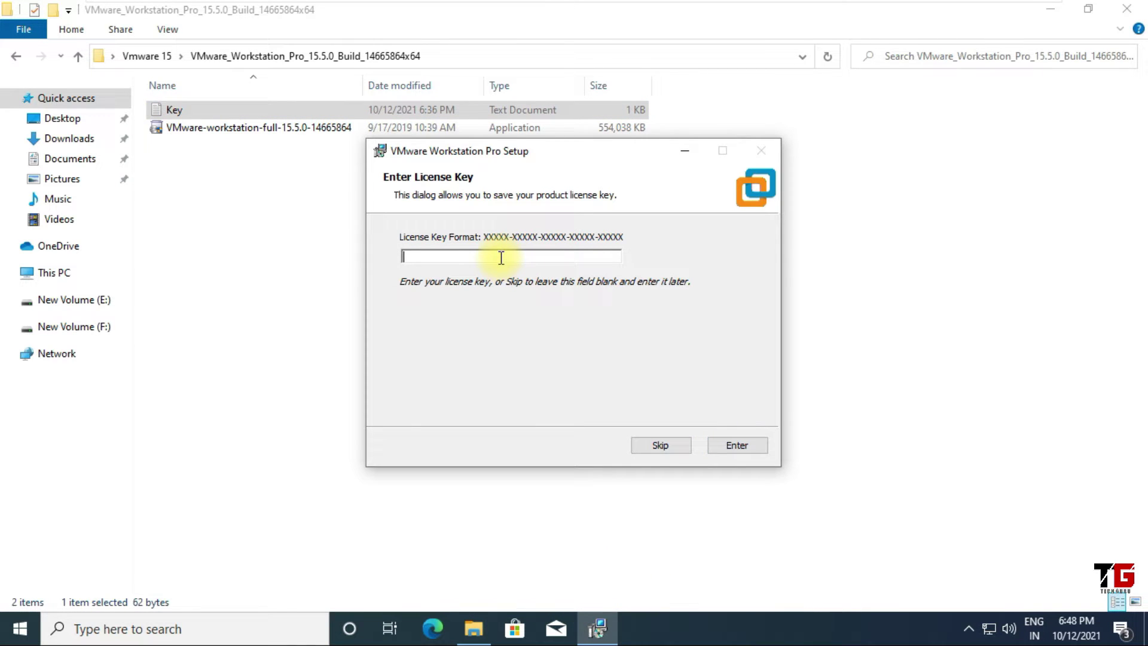
key(ctrl+v)
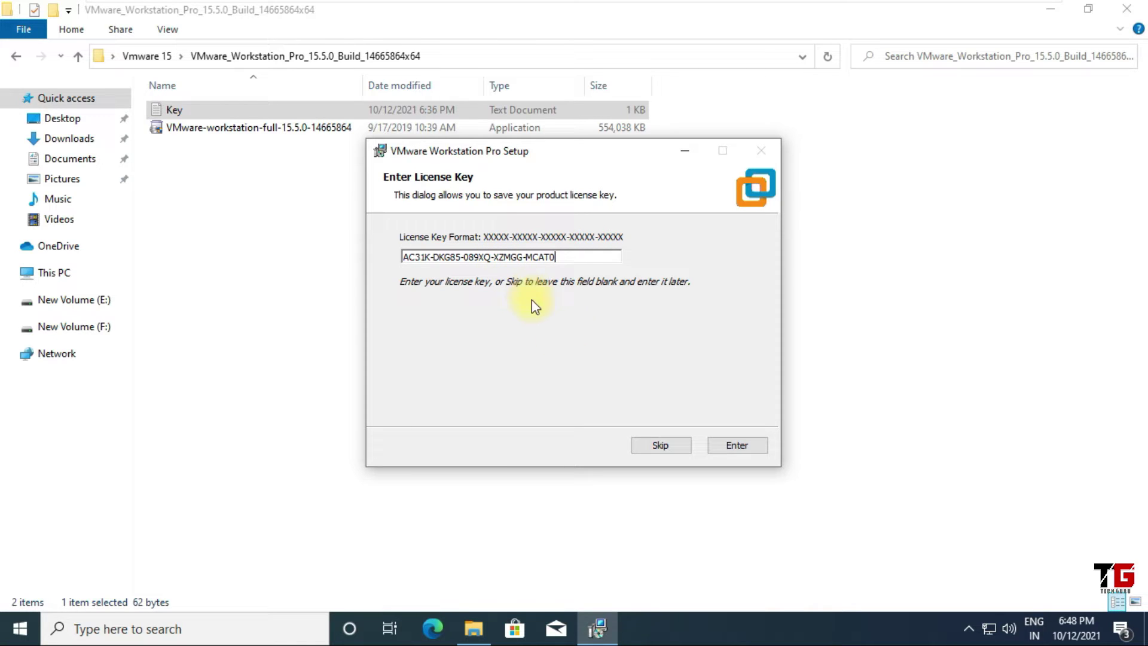
click(745, 444)
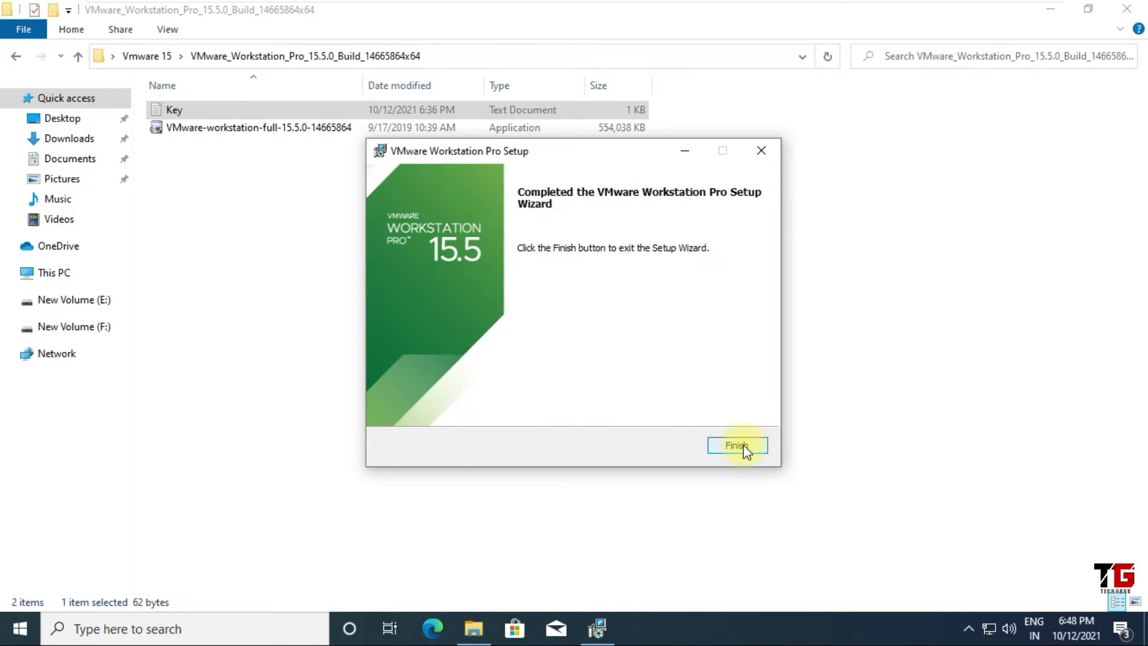
click(744, 444)
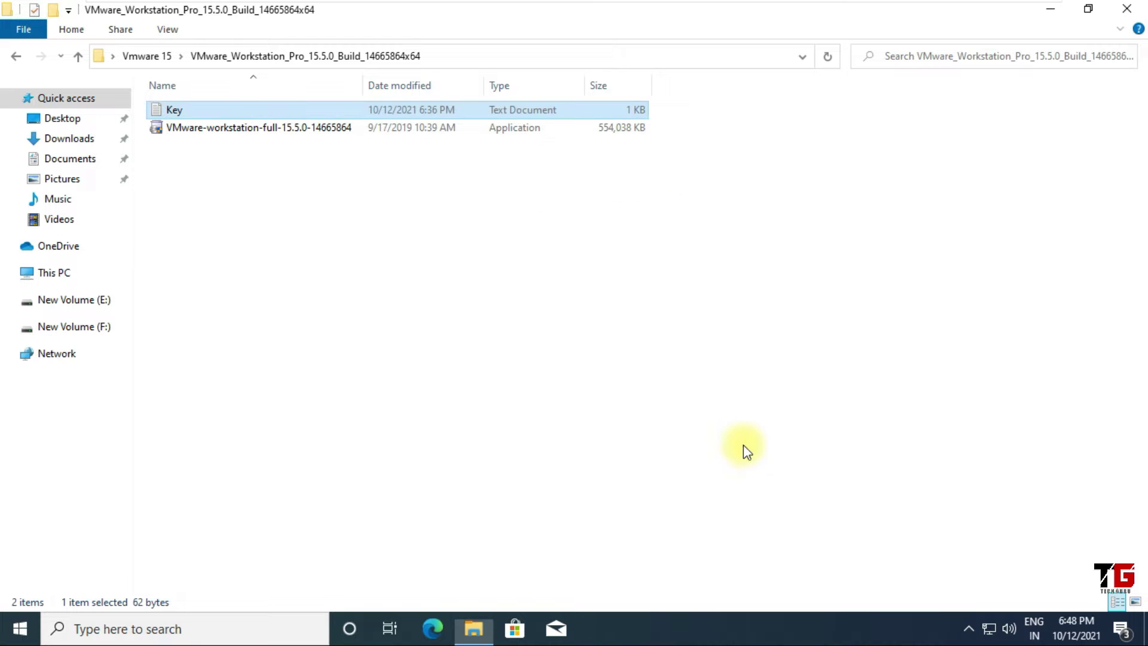
click(1132, 10)
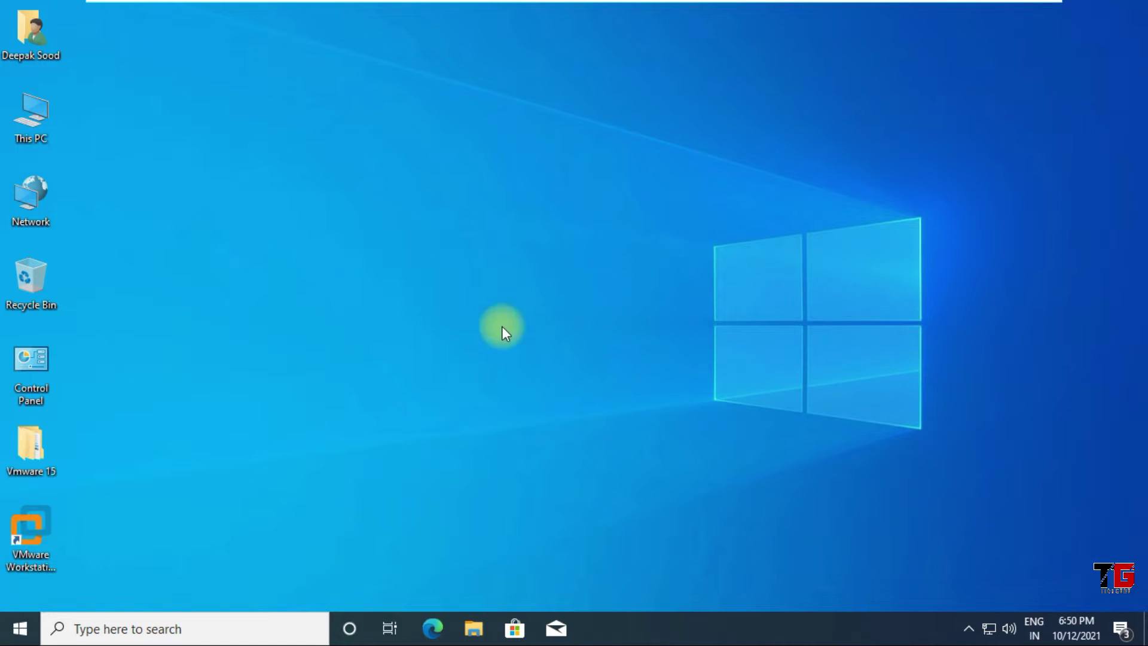
Check that New Volume (F:) is empty, then launch VMware Workstation Pro from its desktop shortcut
double_click(36, 124)
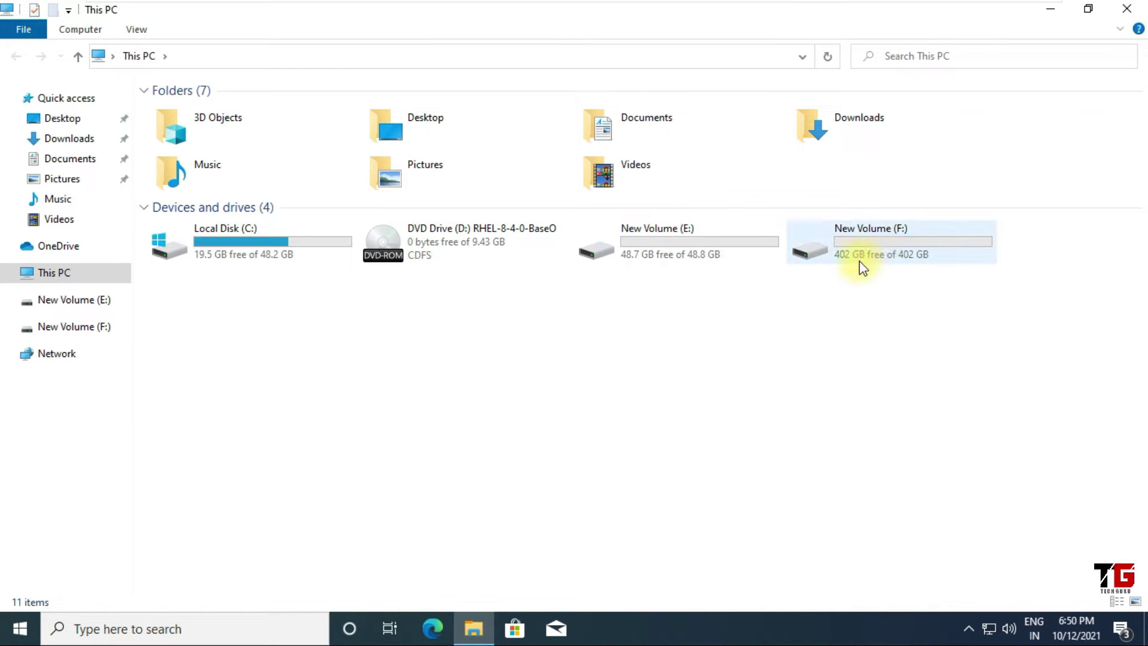
mouse_move(850, 263)
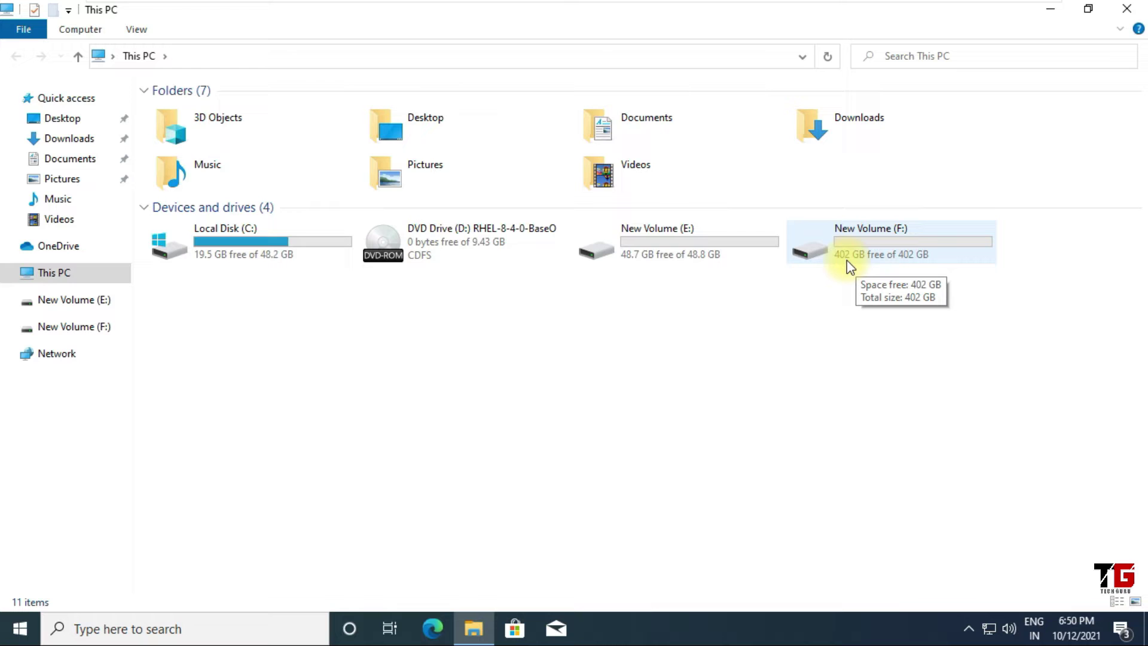
click(894, 251)
double_click(892, 247)
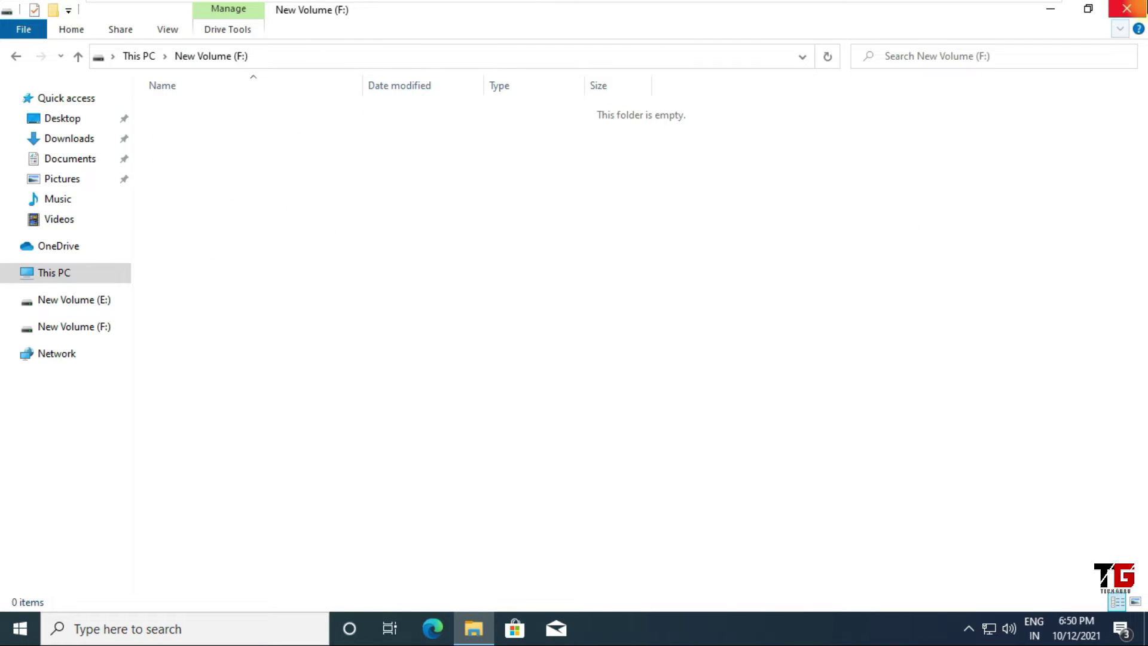
click(1134, 8)
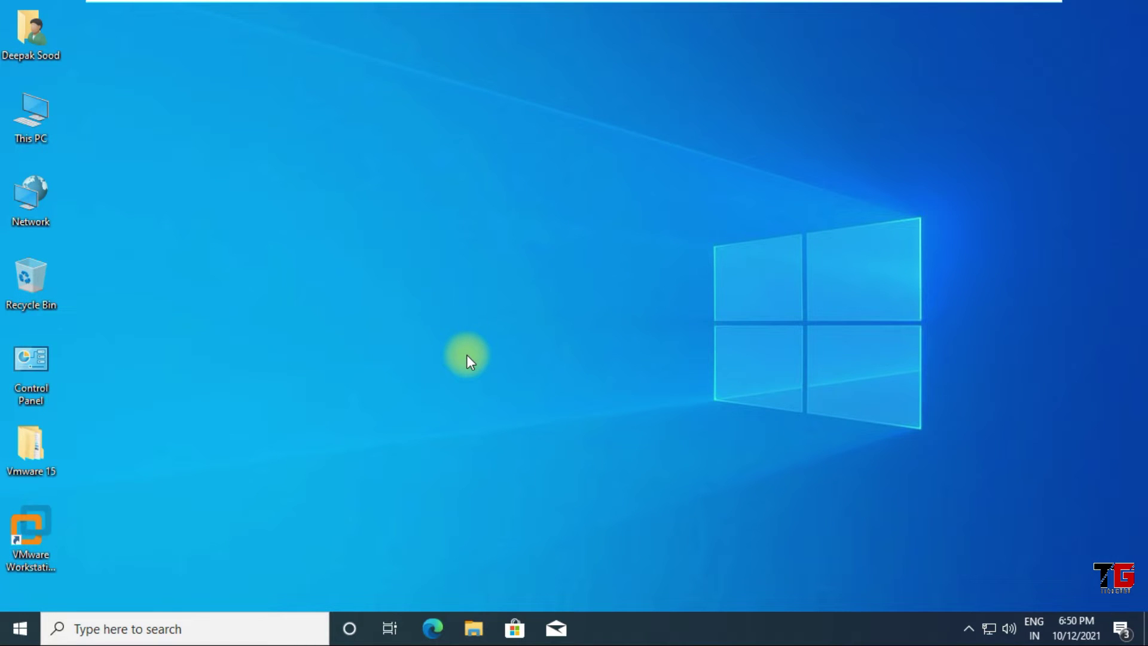
click(36, 520)
double_click(37, 515)
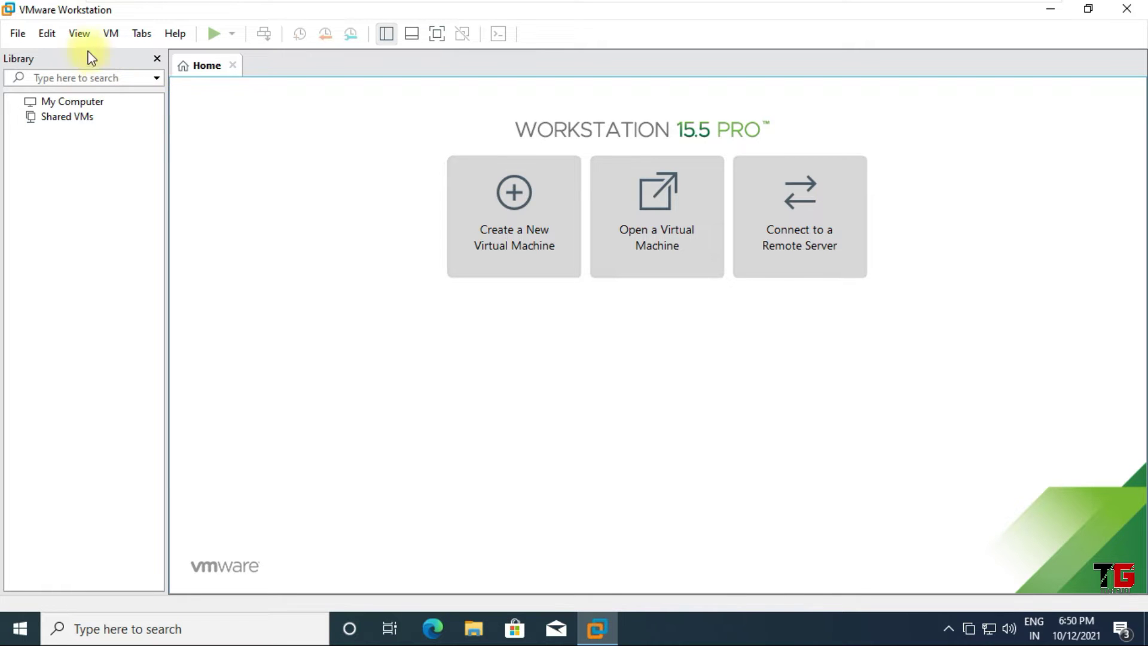
Set New Volume (F:) as the default virtual machine location in Preferences, then start a new virtual machine
click(48, 33)
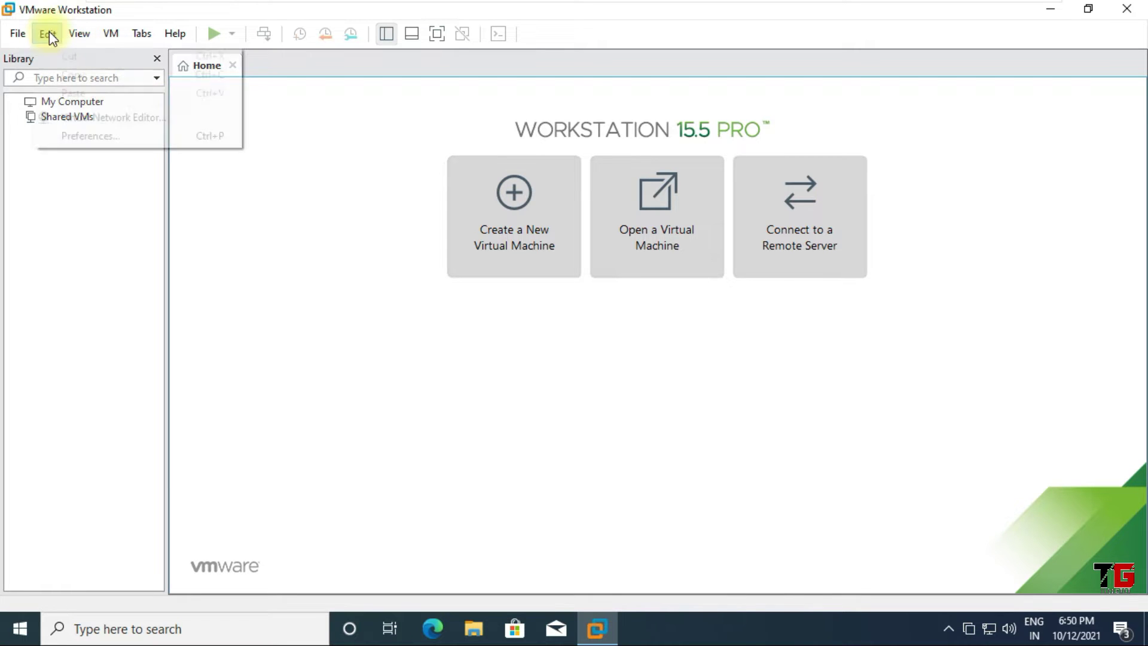
click(86, 137)
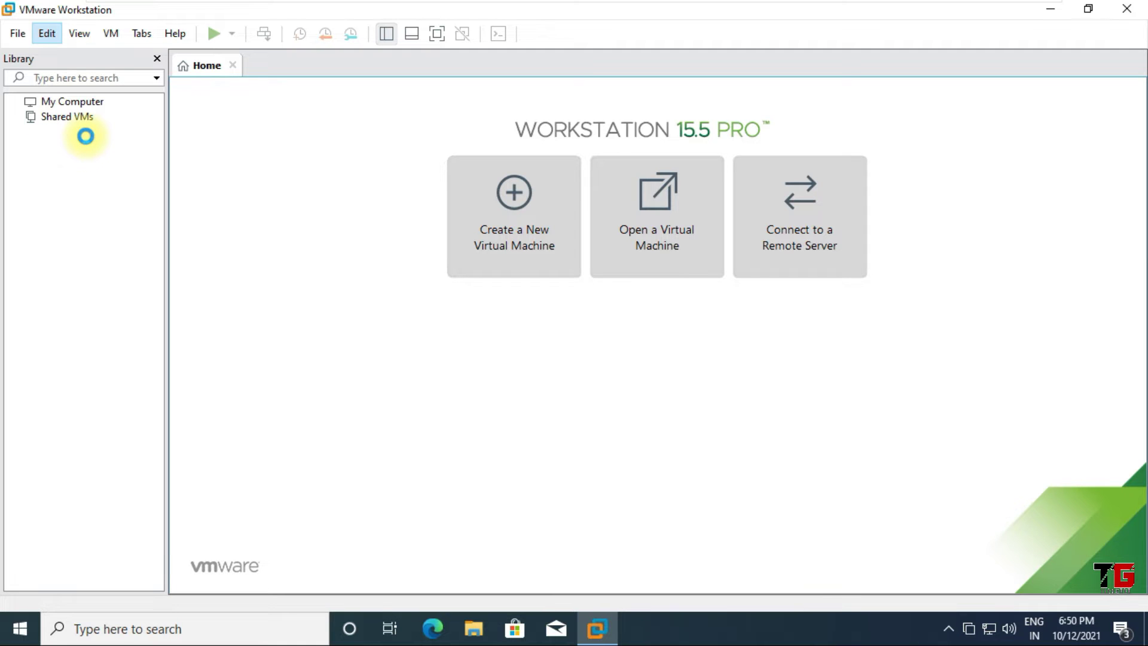
click(743, 162)
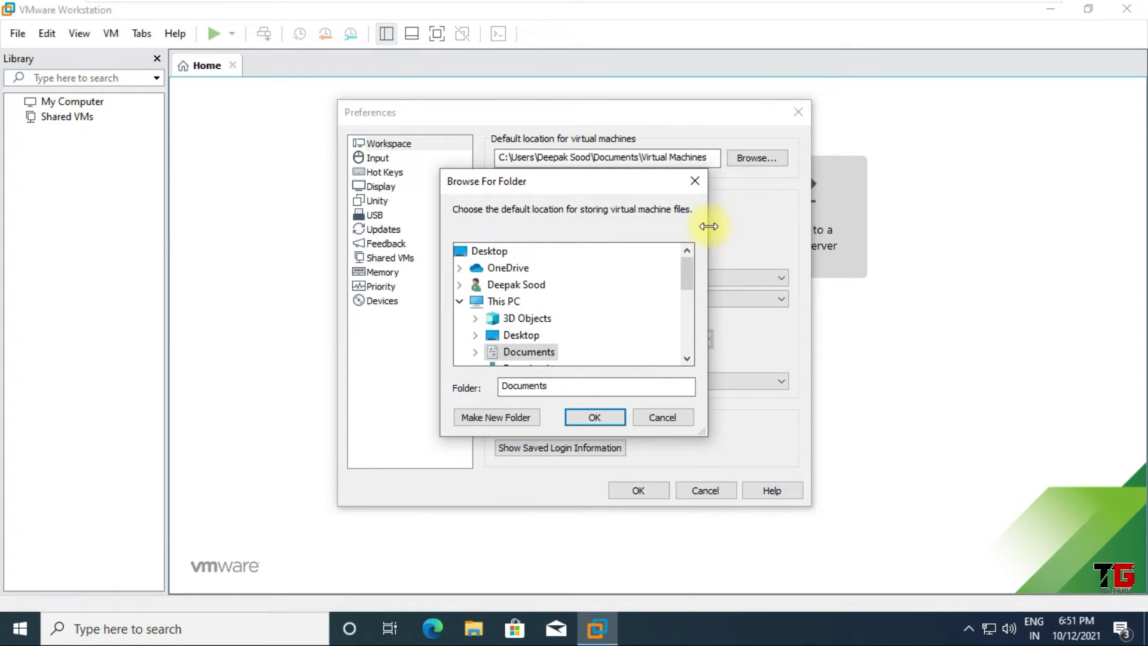
drag(688, 258, 687, 323)
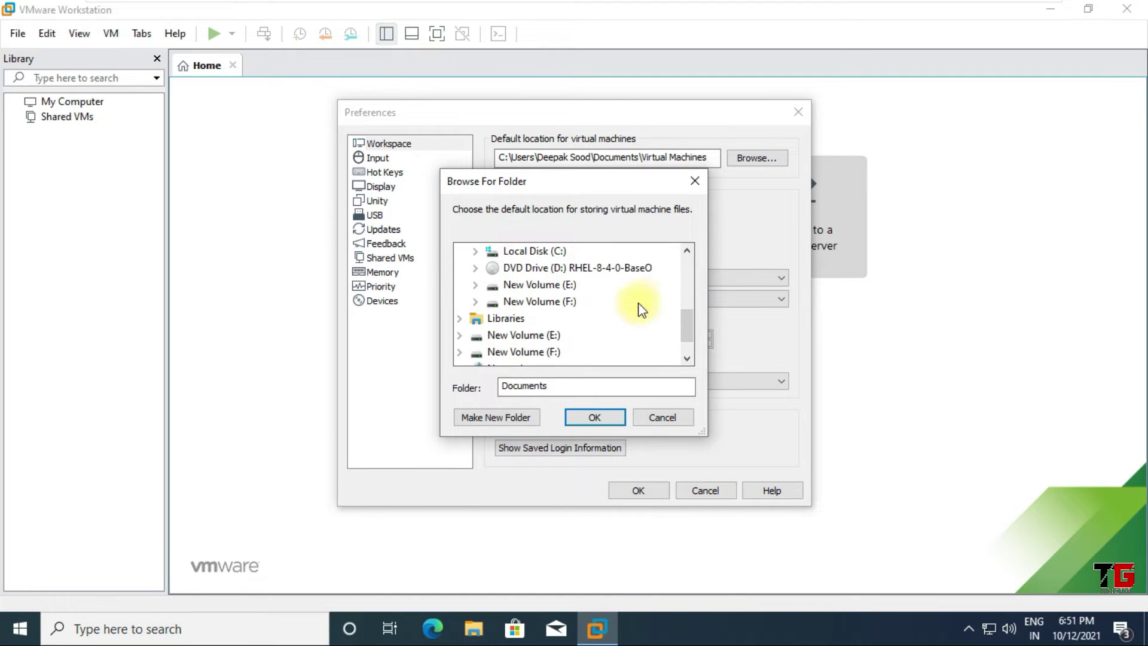
click(569, 305)
click(595, 417)
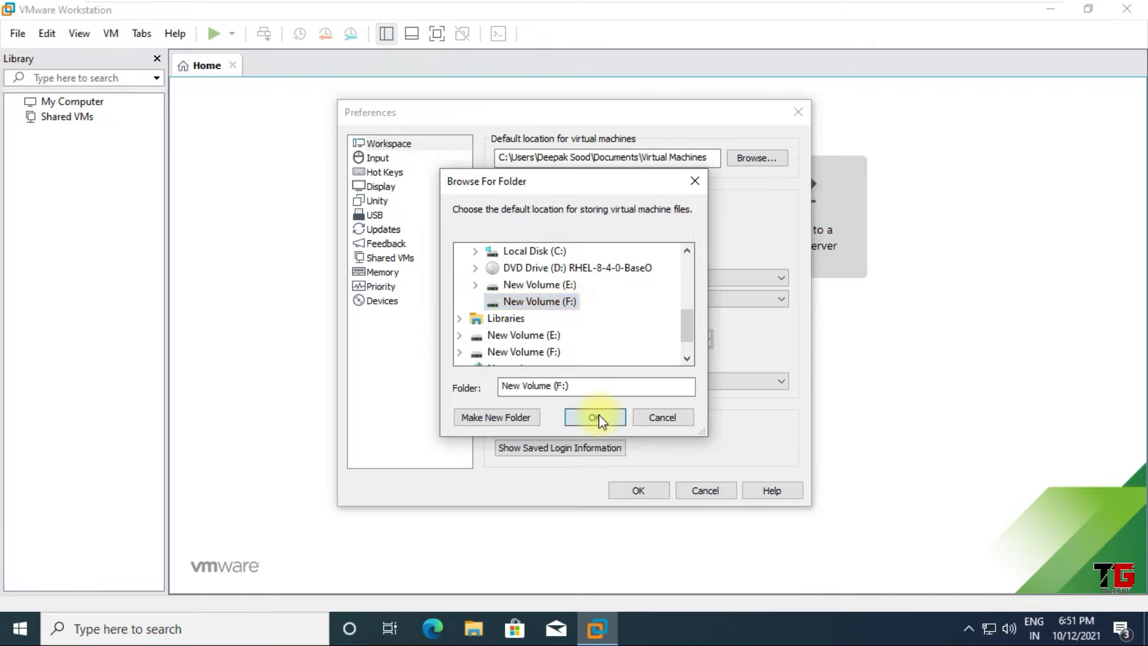
click(637, 492)
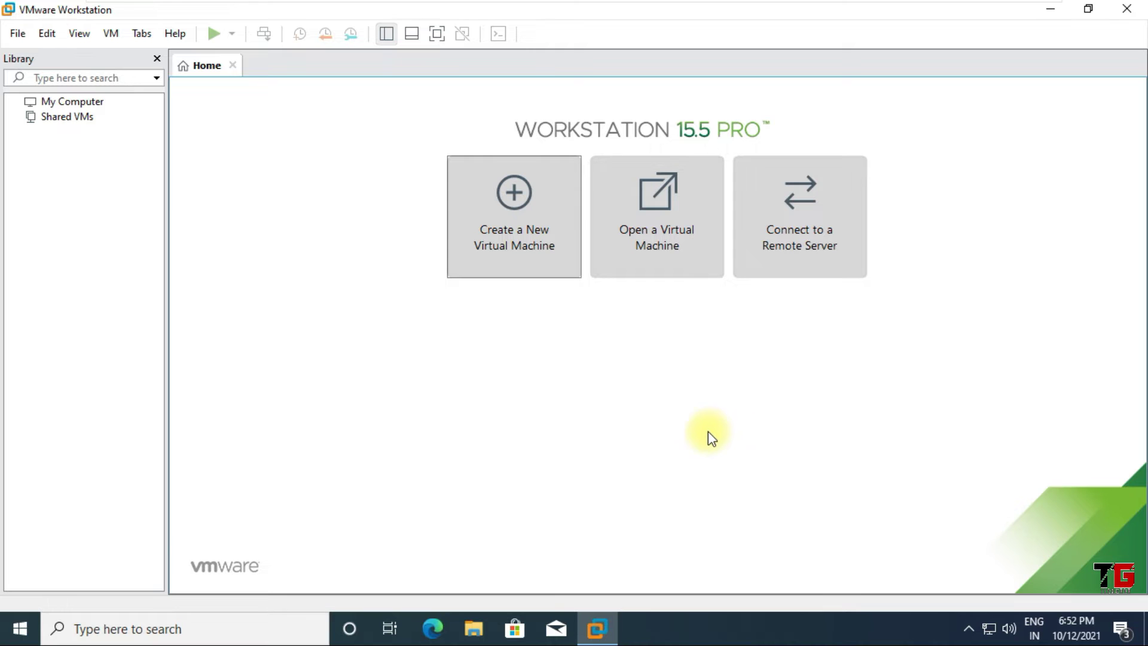
click(518, 216)
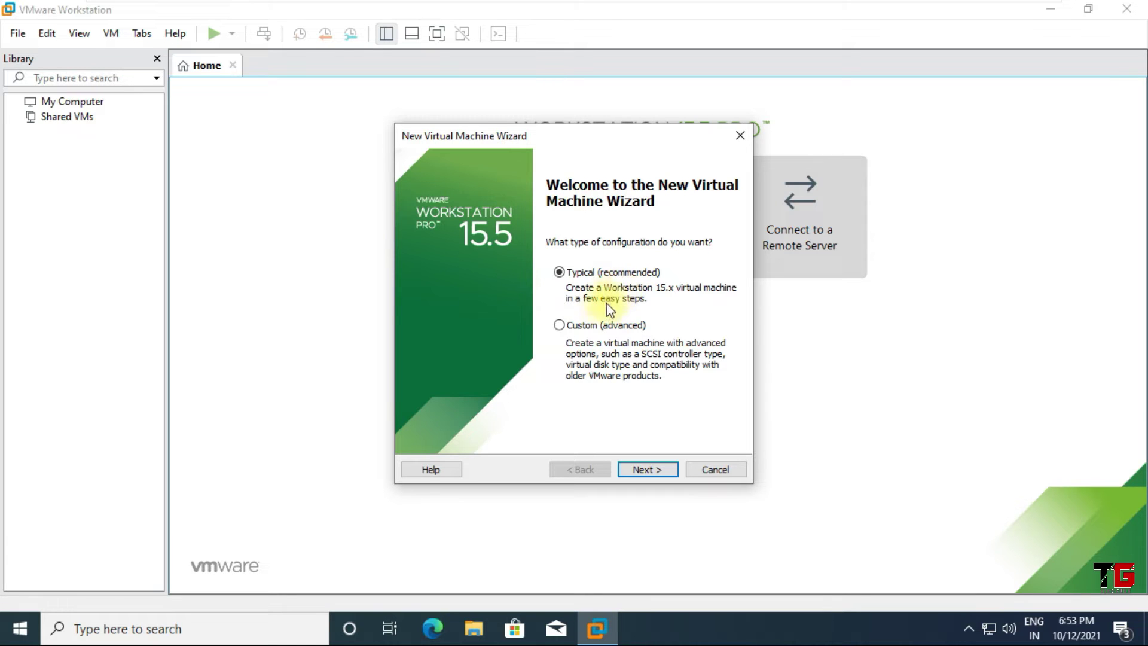
Choose the Custom (advanced) configuration and keep Workstation 15.x hardware compatibility
click(560, 326)
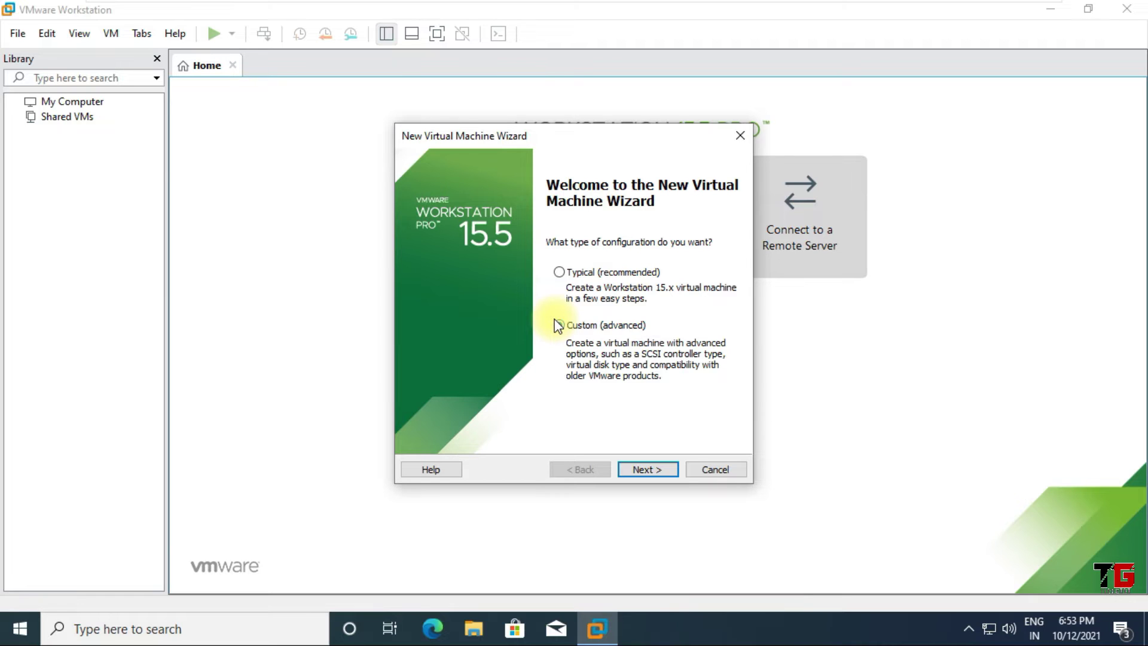
click(559, 326)
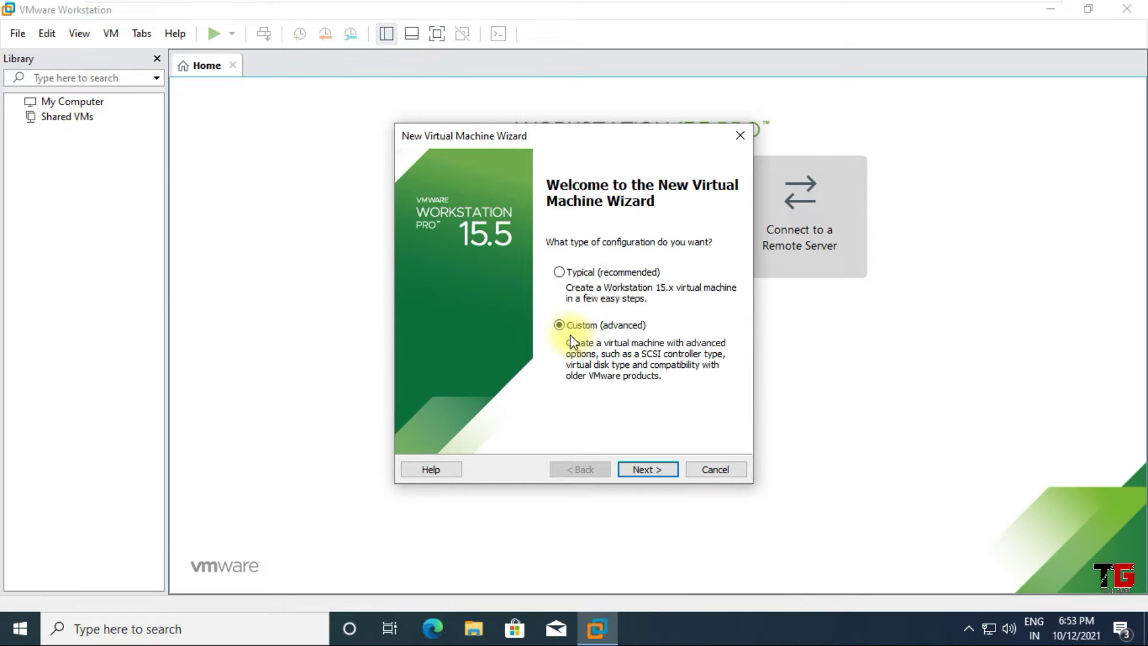
click(656, 469)
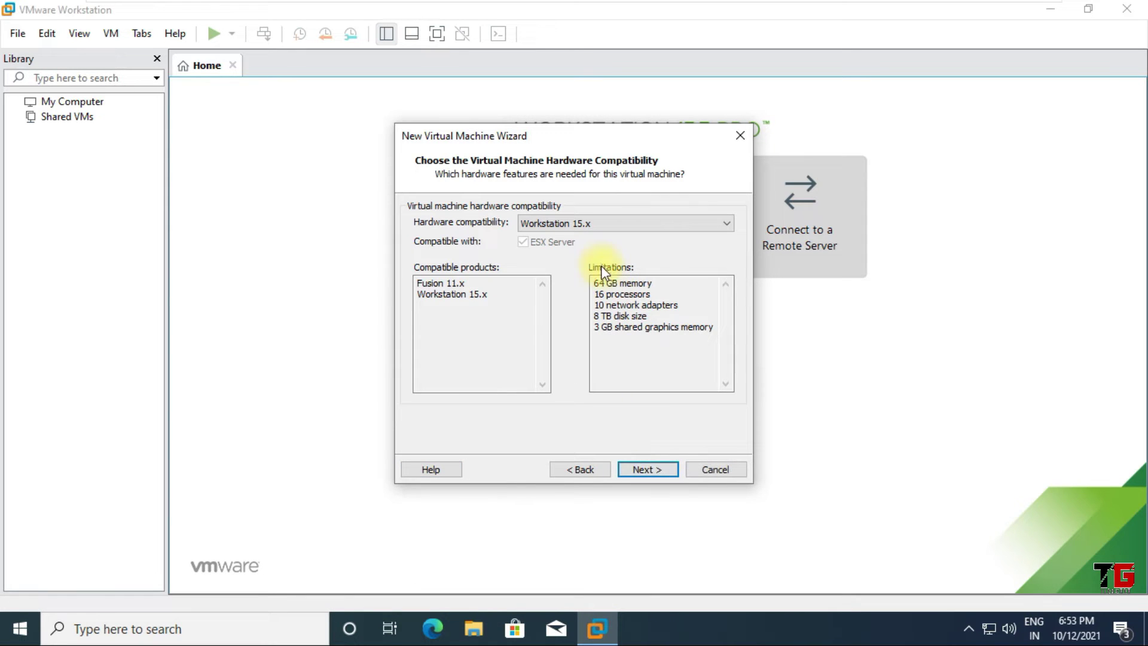
click(607, 228)
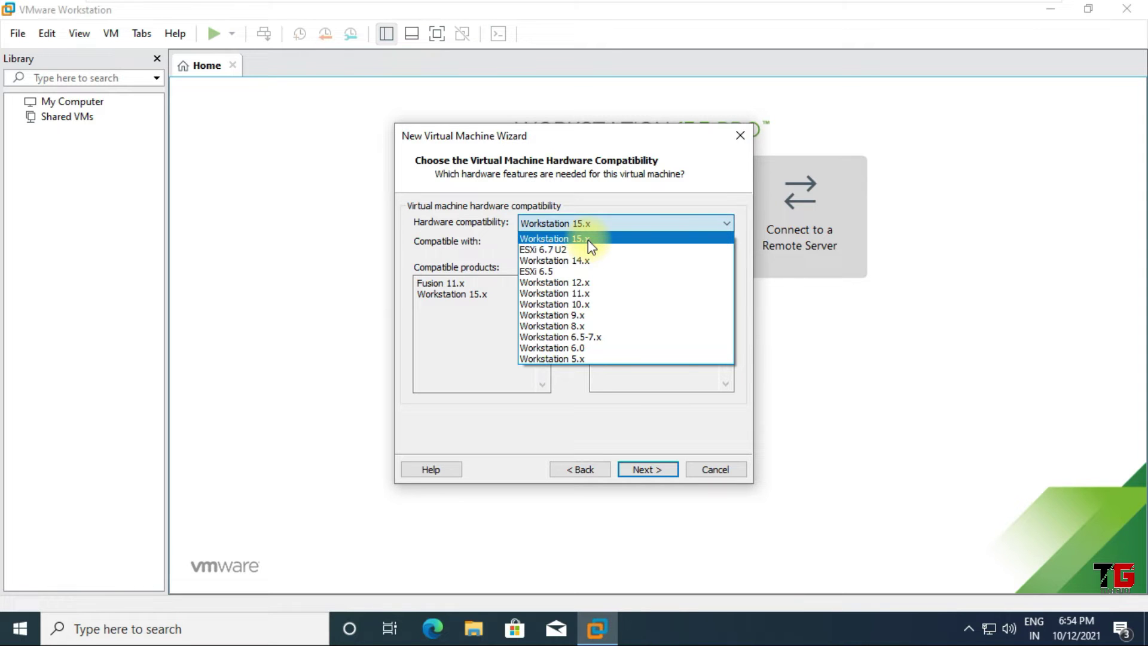
click(588, 239)
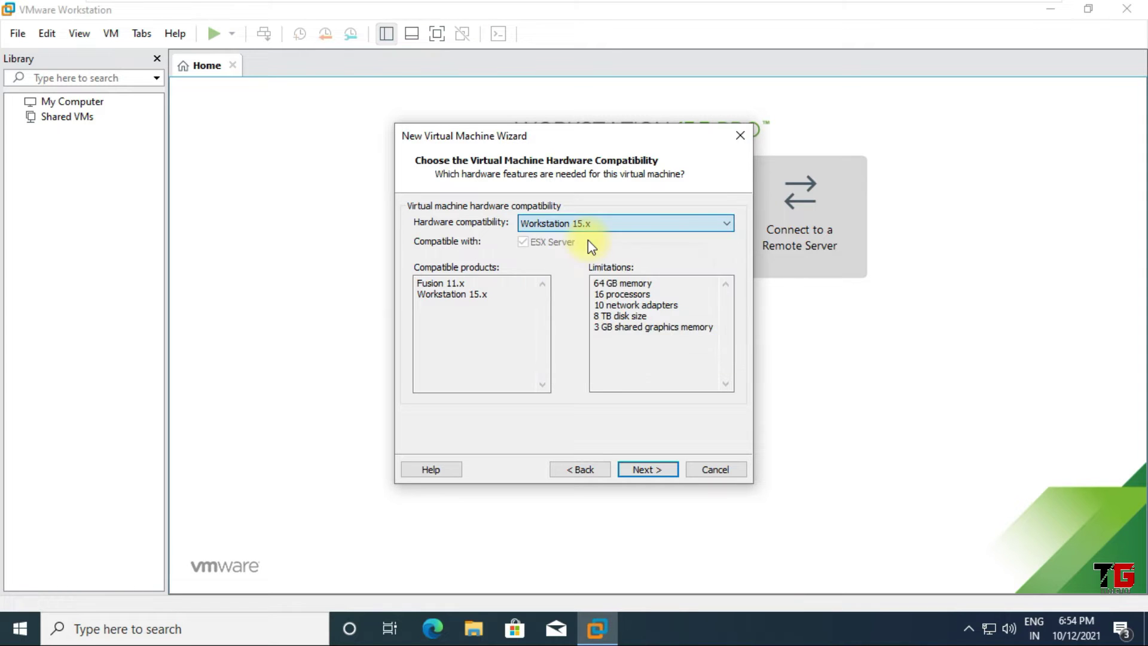
Try browsing for an installer disc image, cancel it, and choose to install the operating system later
click(655, 469)
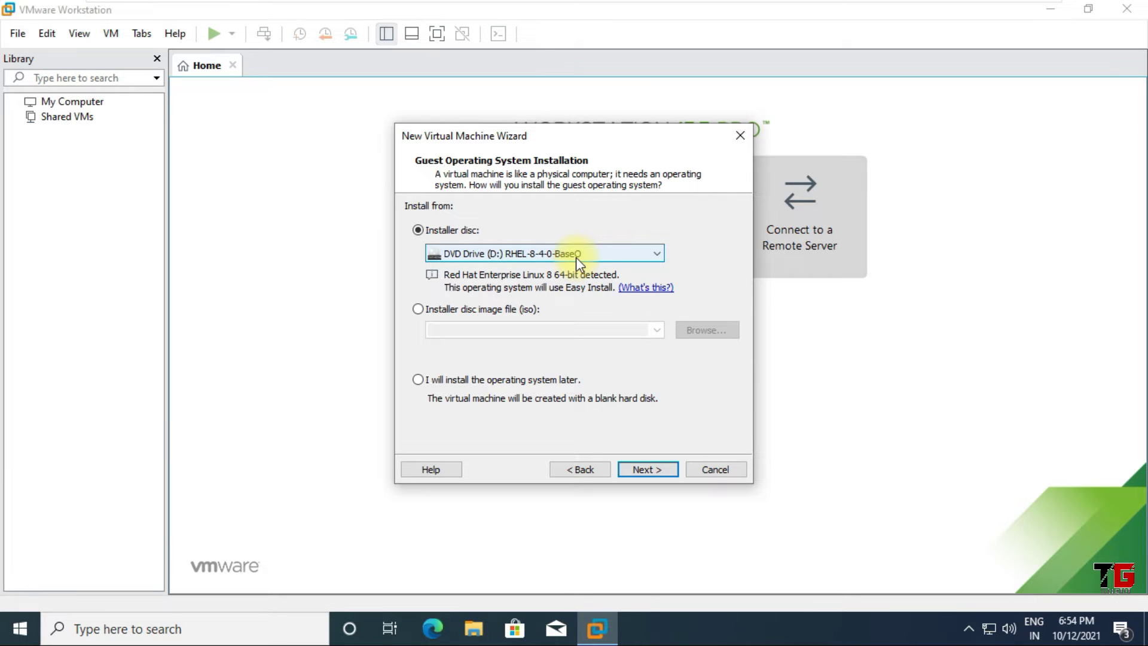
click(417, 310)
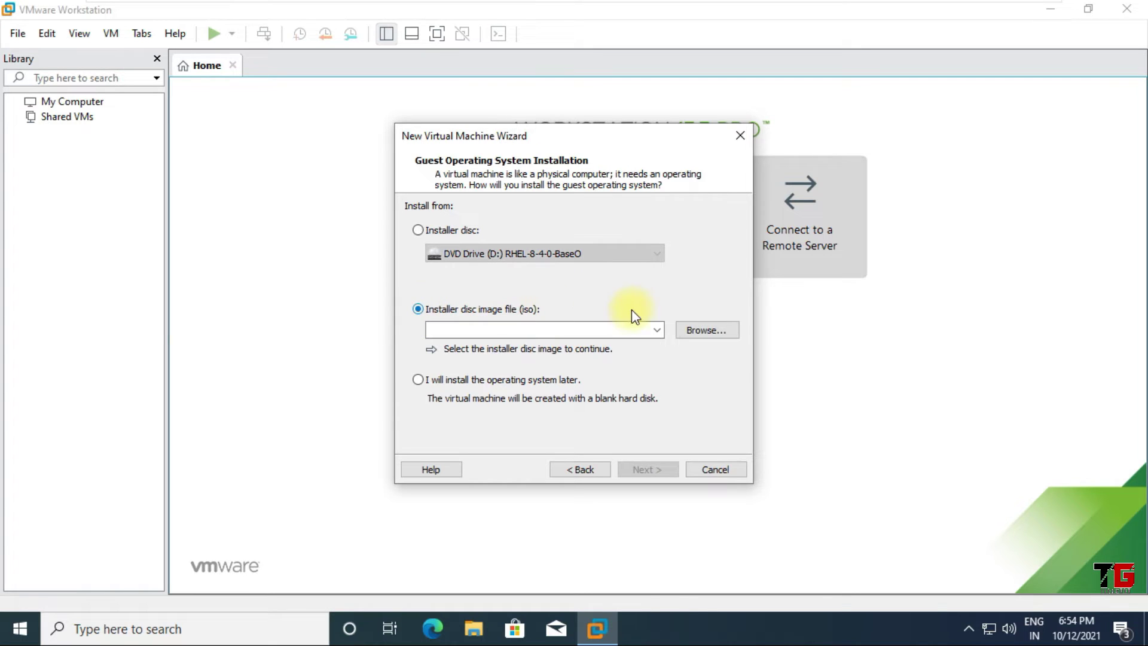
click(719, 339)
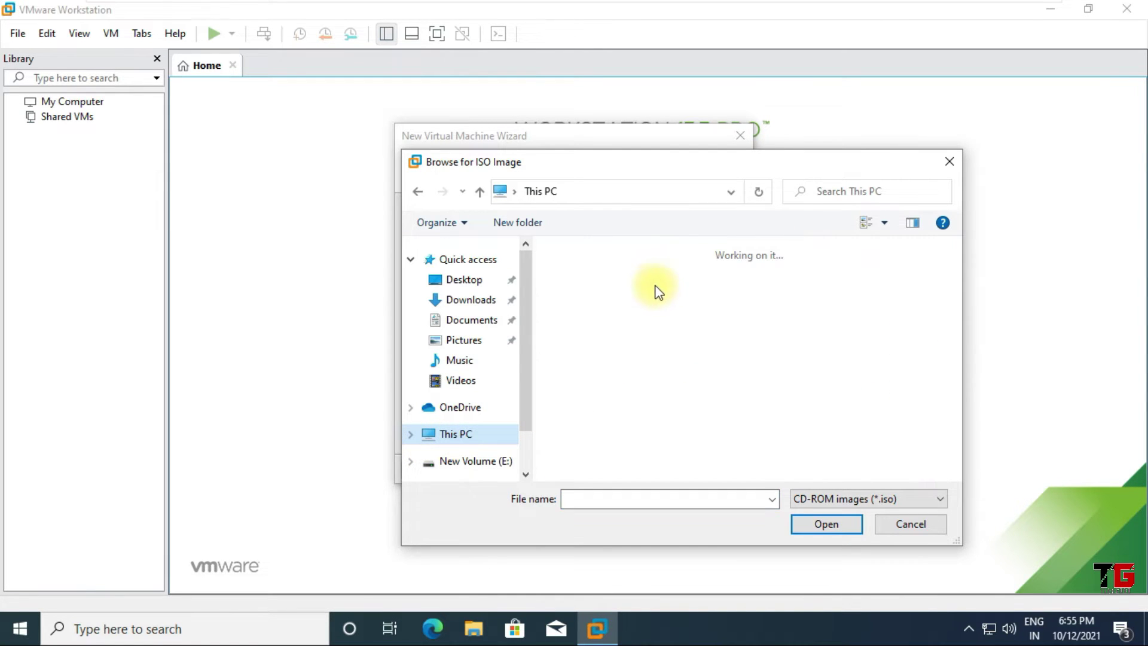
scroll(670, 406, down, 3)
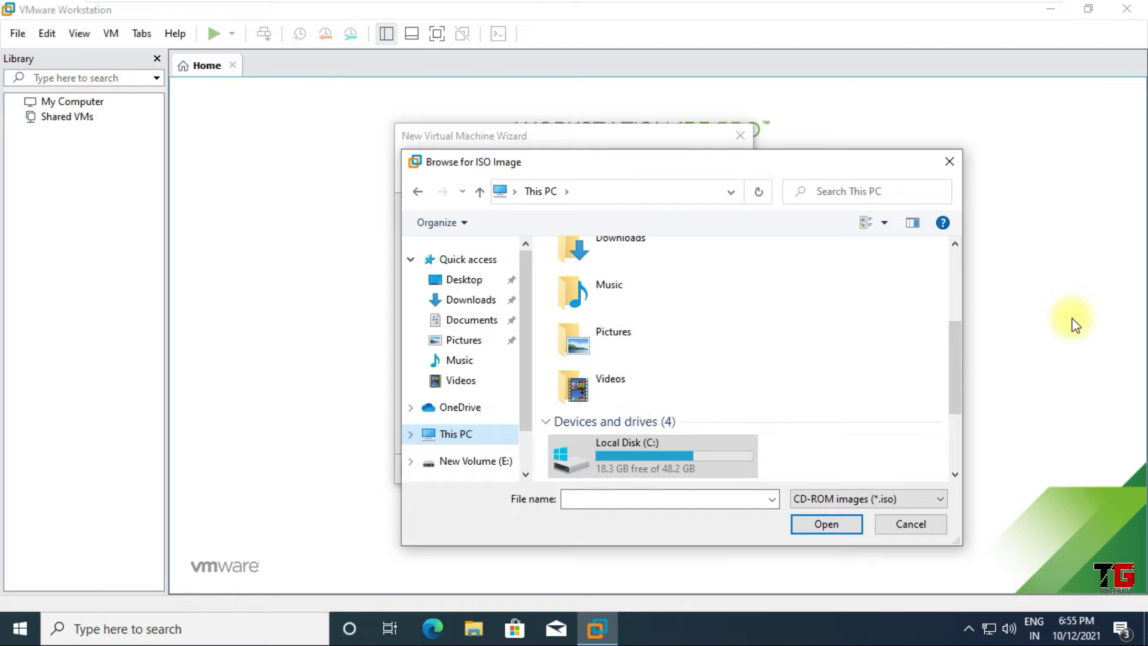
scroll(953, 357, down, 3)
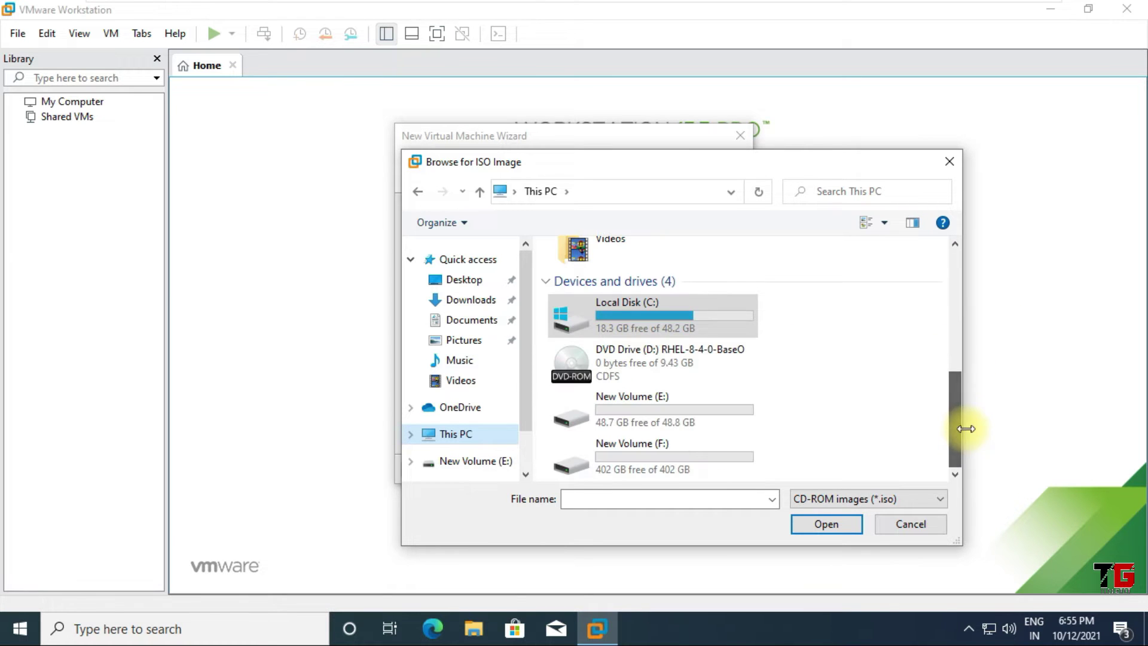
click(937, 525)
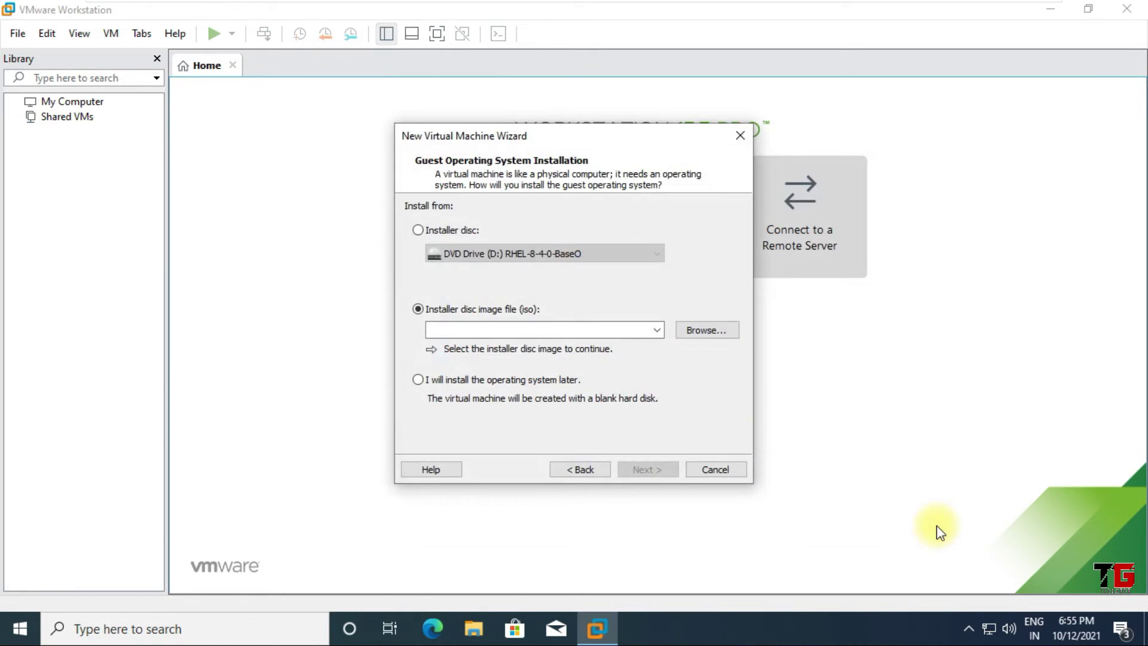
click(451, 381)
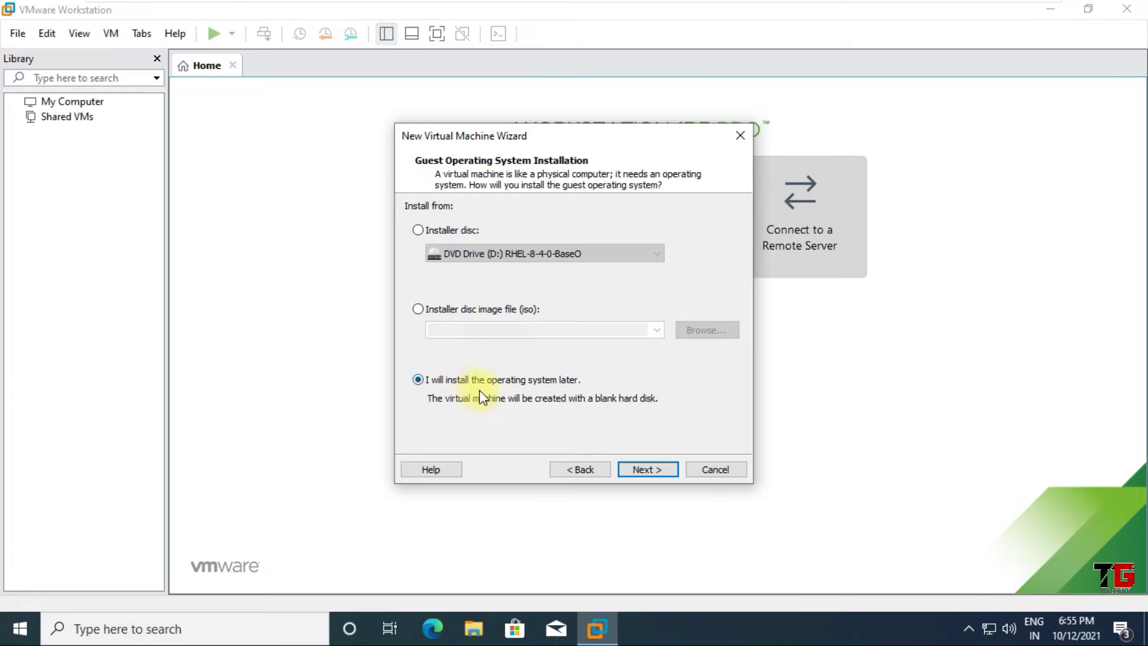
click(656, 470)
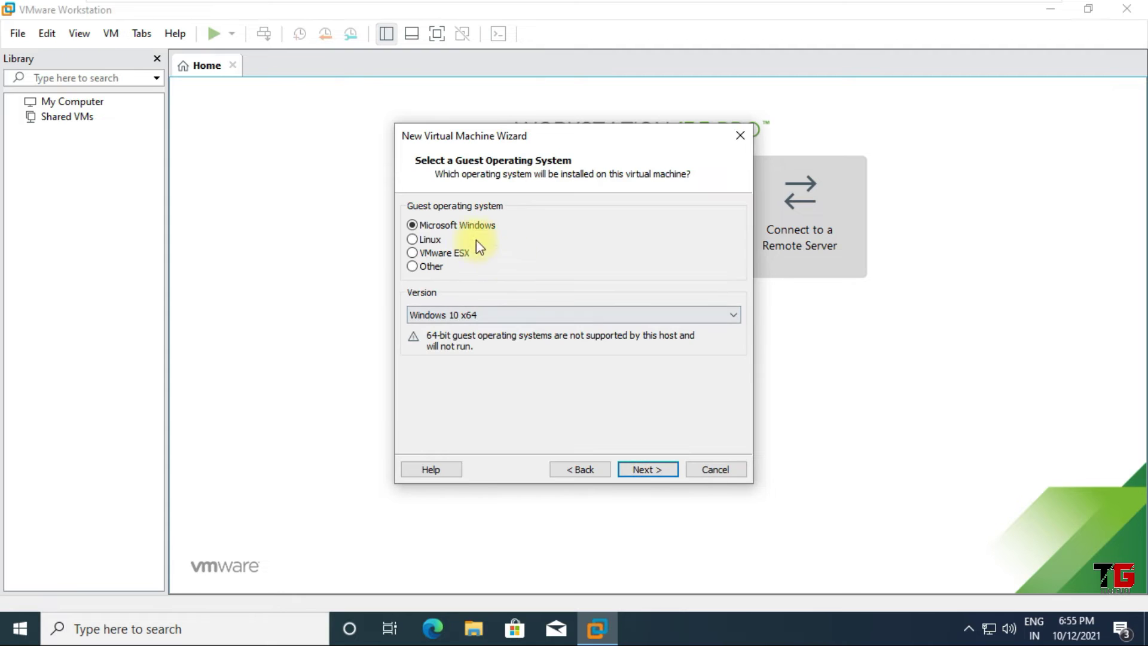
Set the guest operating system to Linux, Red Hat Enterprise Linux 8 64-bit
click(433, 241)
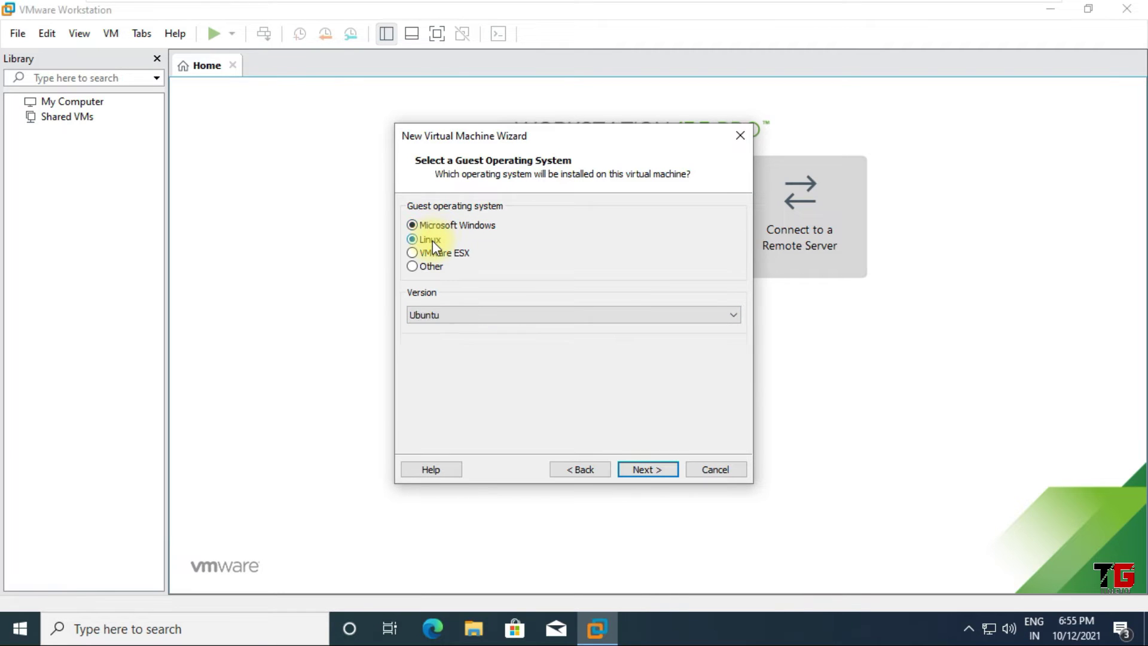
click(478, 313)
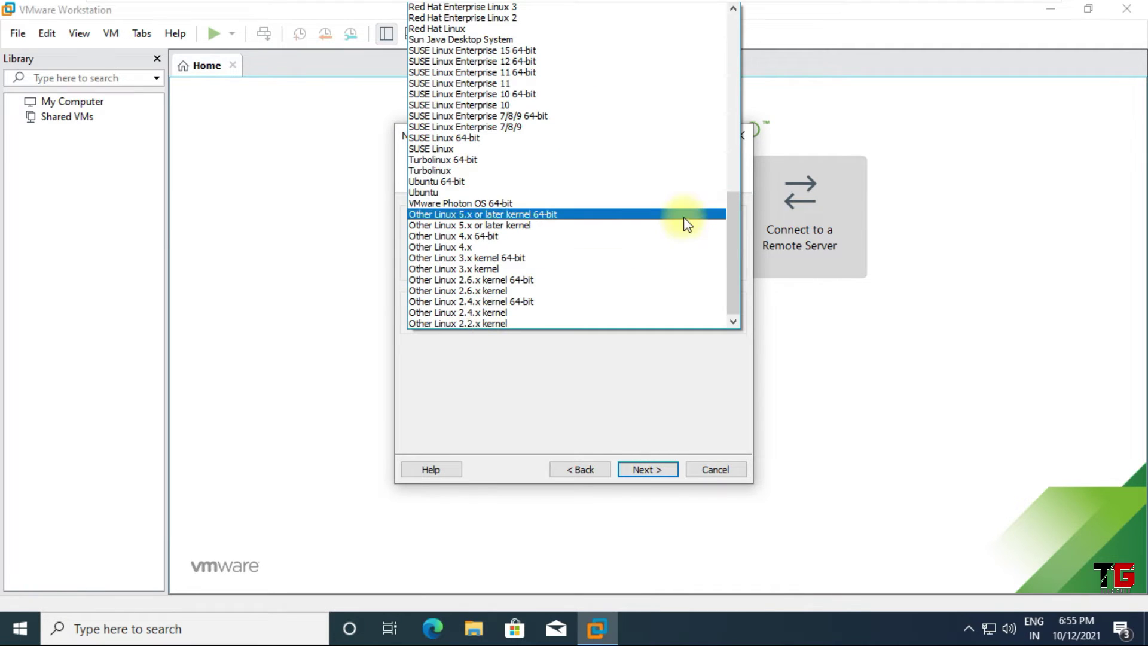
drag(732, 240, 735, 150)
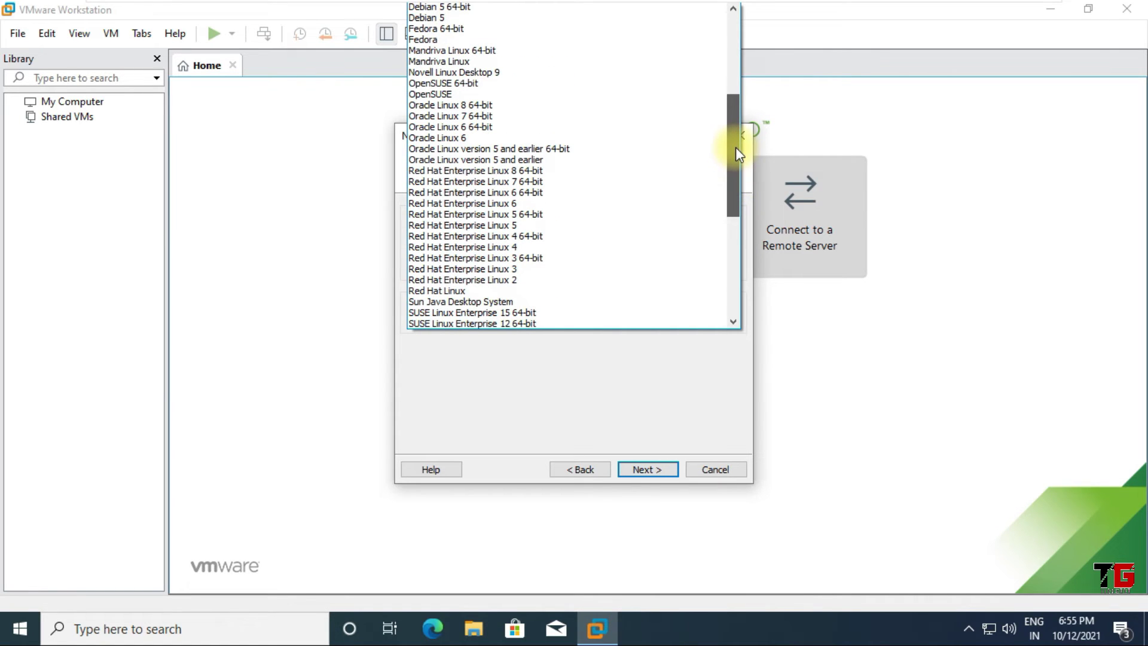
scroll(733, 315, down, 5)
drag(739, 245, 740, 200)
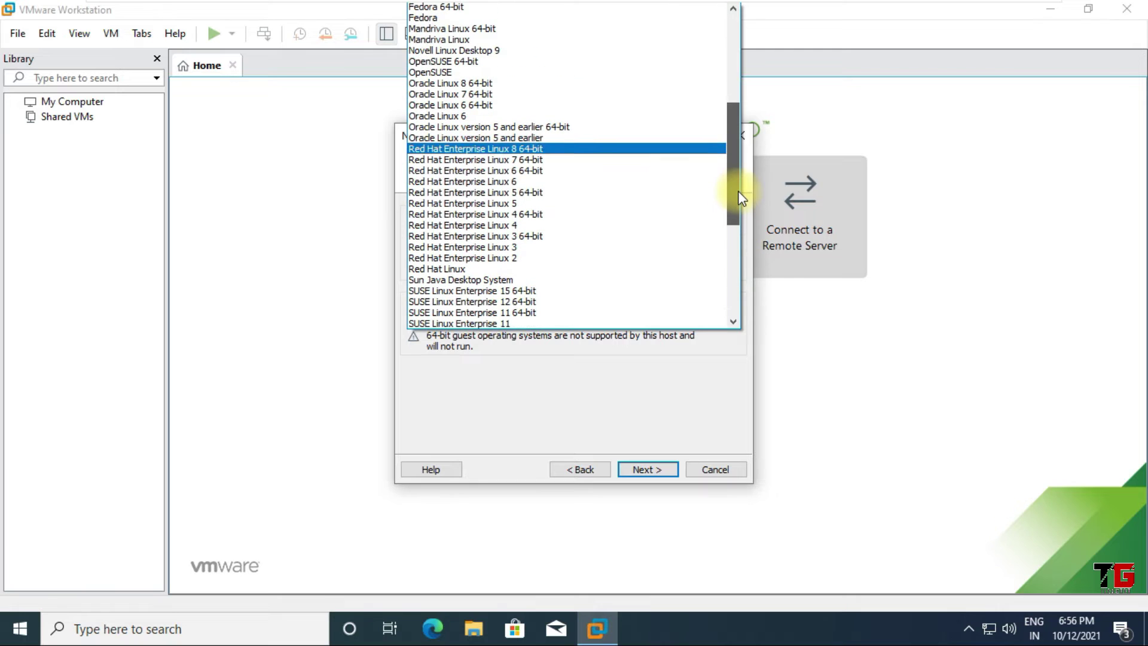
click(547, 147)
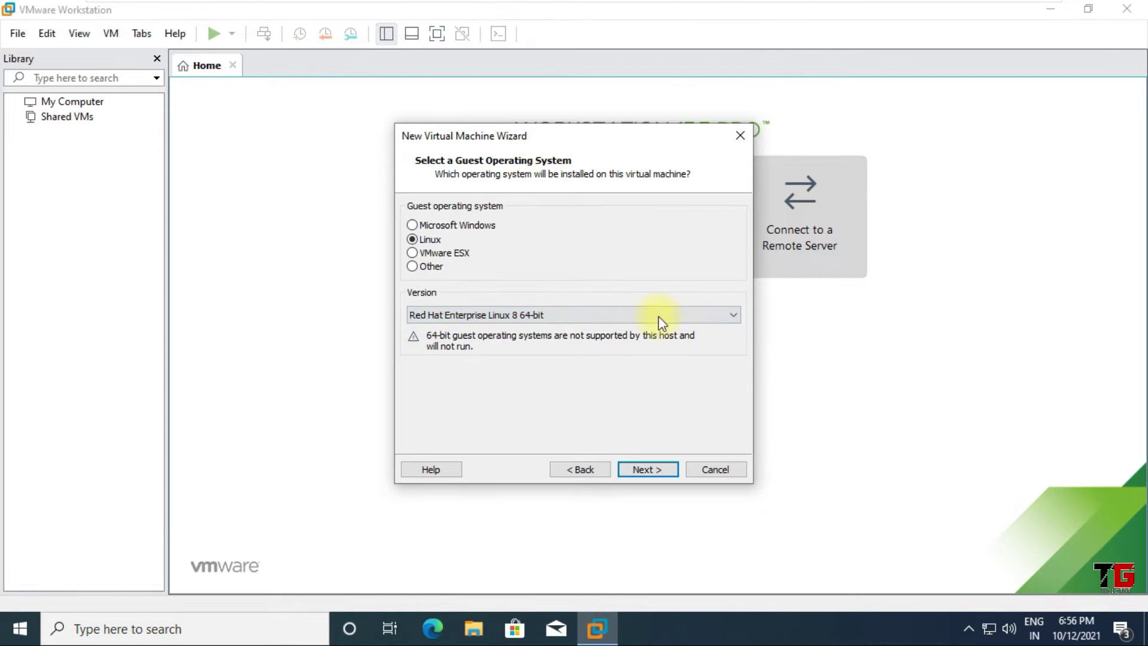
click(656, 470)
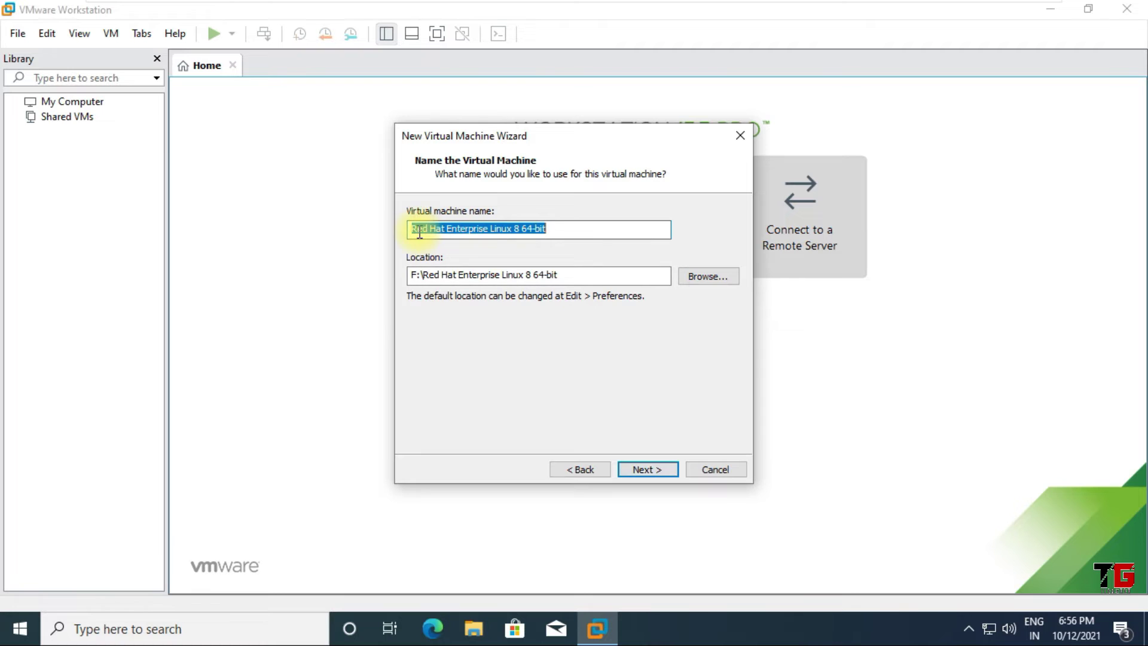
Name the virtual machine 'RHEL 8.4'
drag(416, 229, 542, 229)
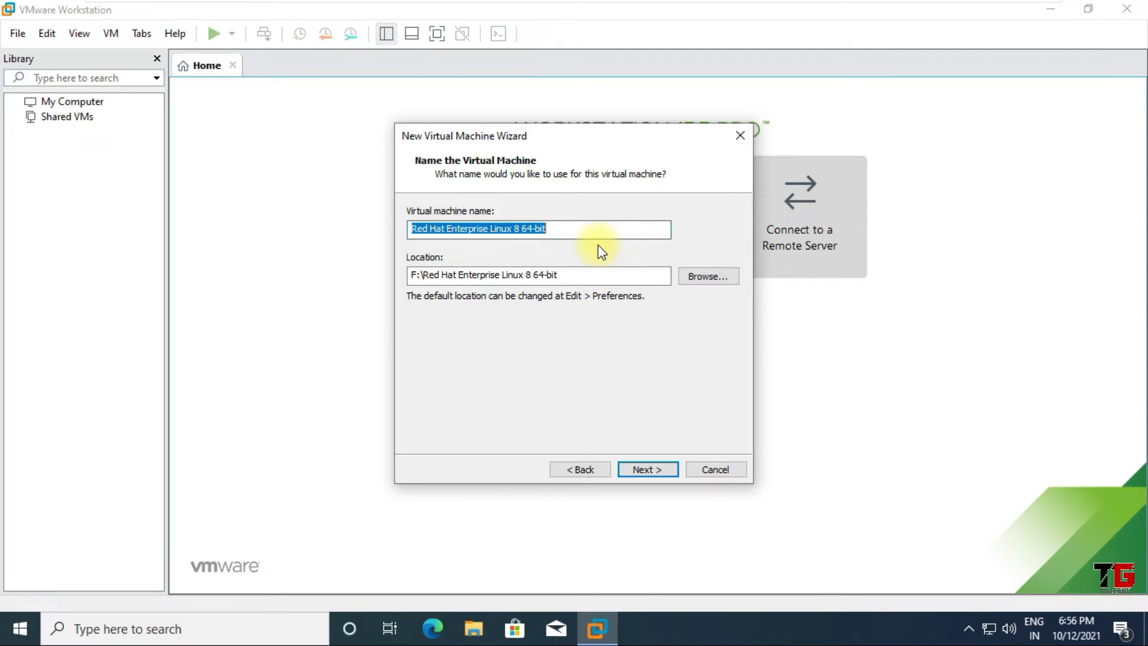
text(RHEK)
key(BackSpace)
text(L 8.)
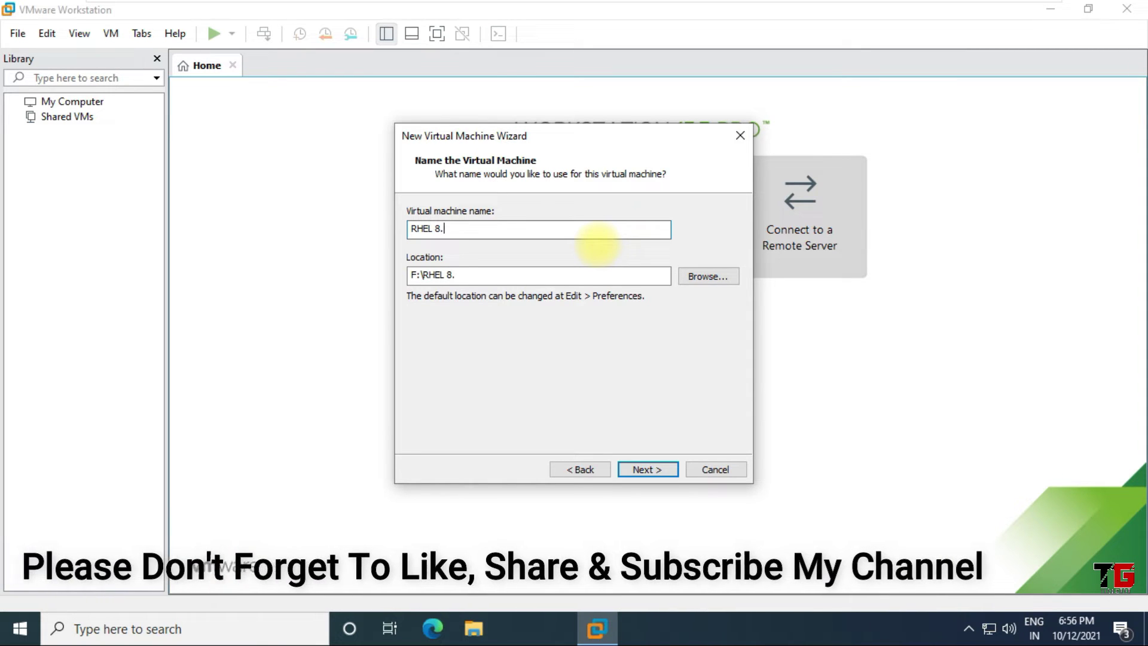
text(4)
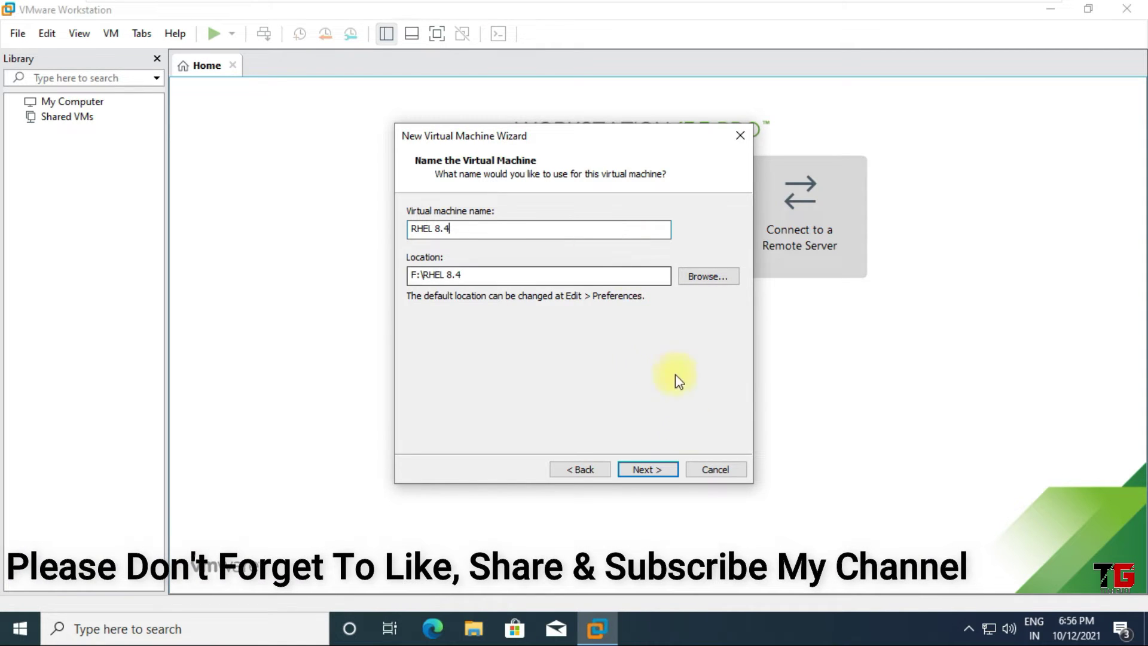
click(659, 472)
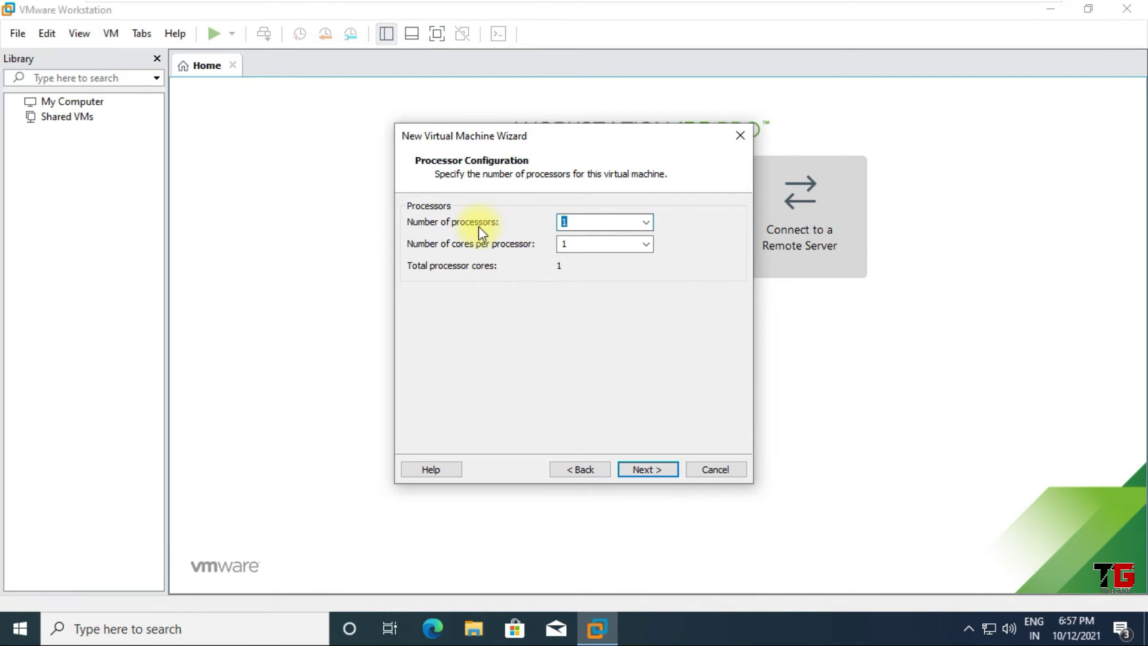
Accept the defaults: one processor, 2048 MB memory, NAT, LSI Logic controller and SATA disk
click(654, 471)
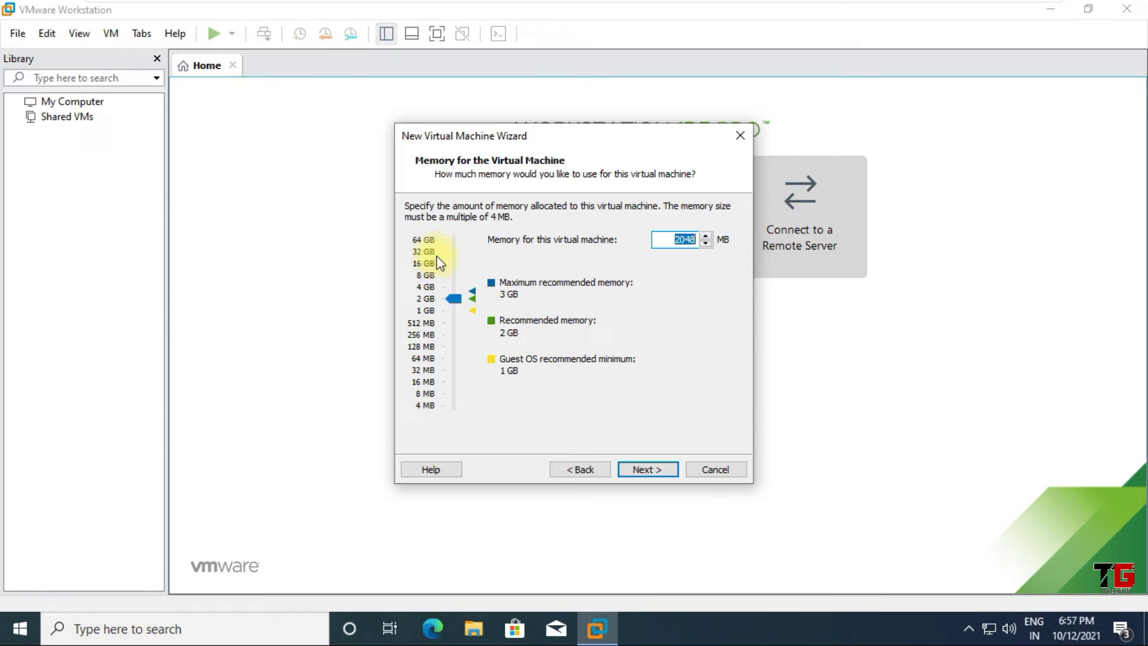
click(639, 472)
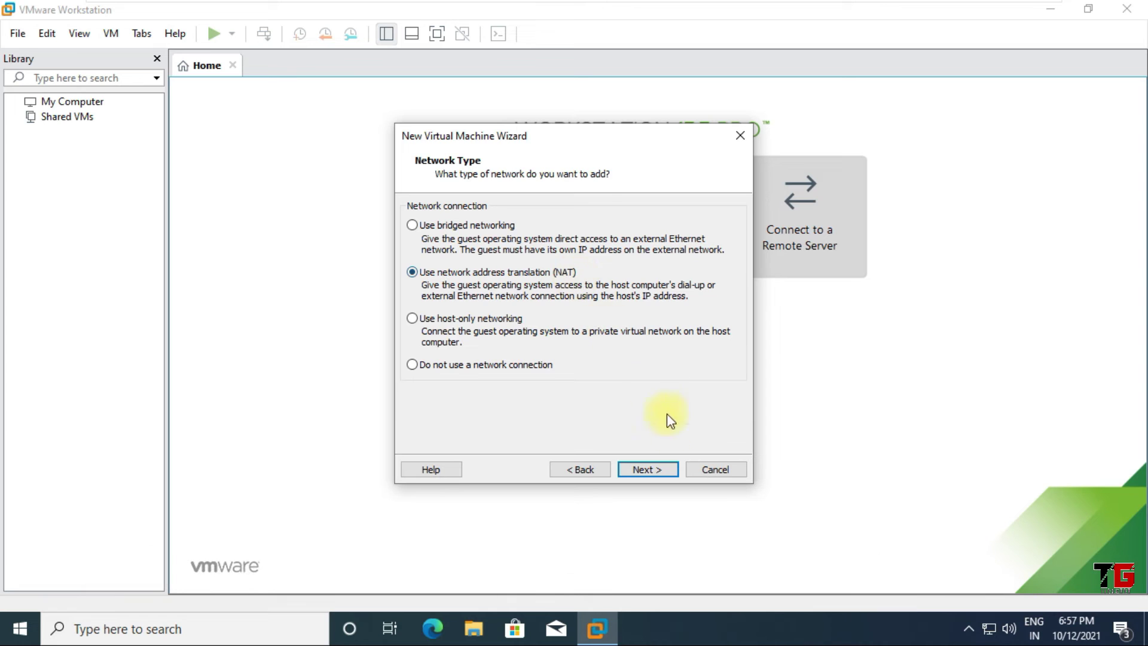
click(661, 471)
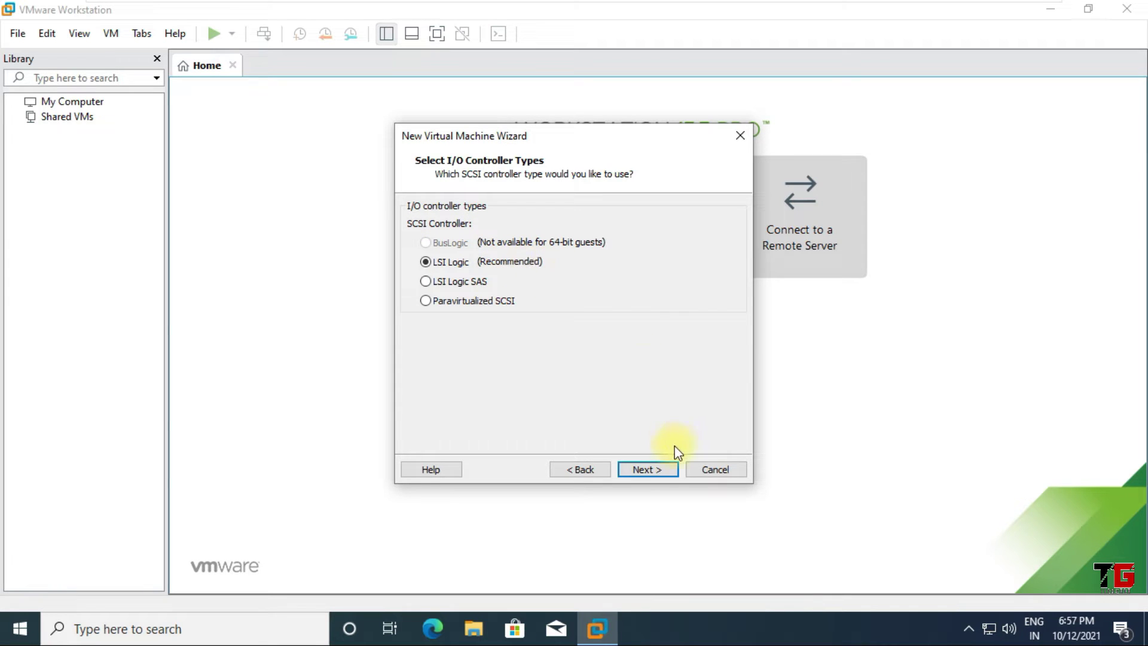
click(659, 469)
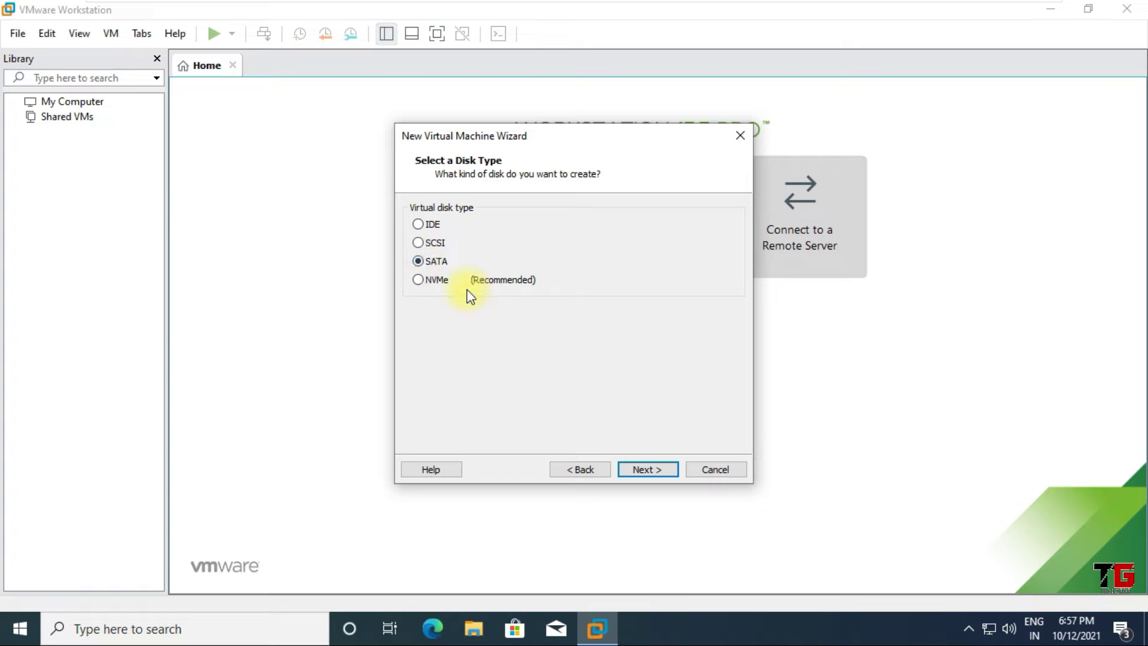
click(650, 469)
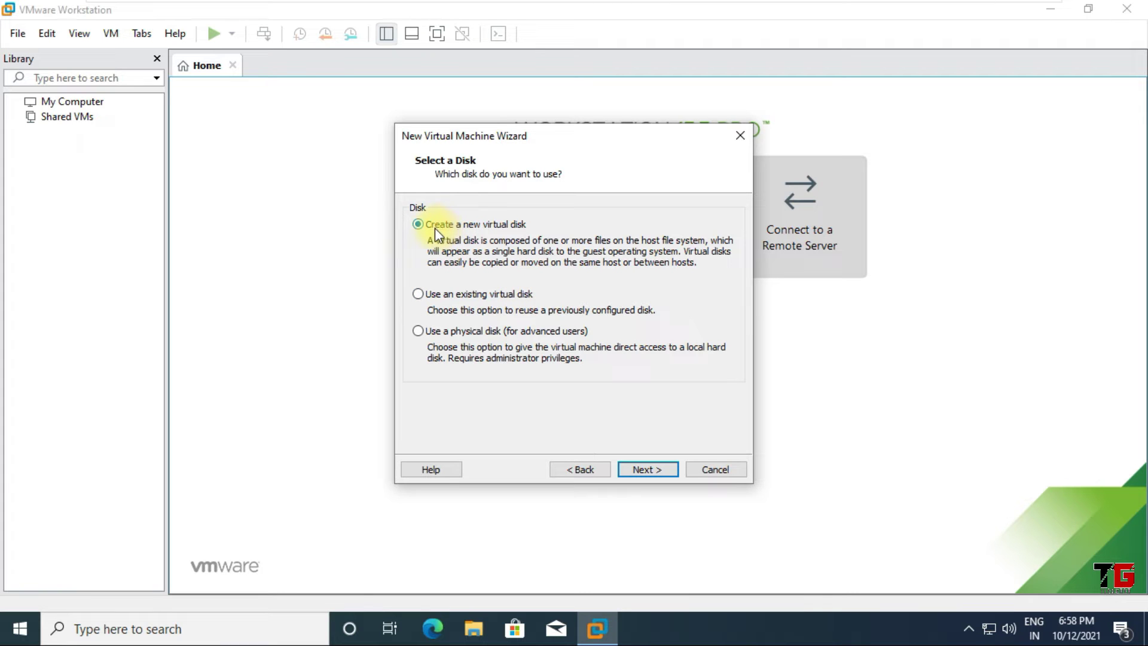
Create a new 500 GB virtual disk saved as RHEL 8.4.vmdk and finish creating the machine
click(654, 469)
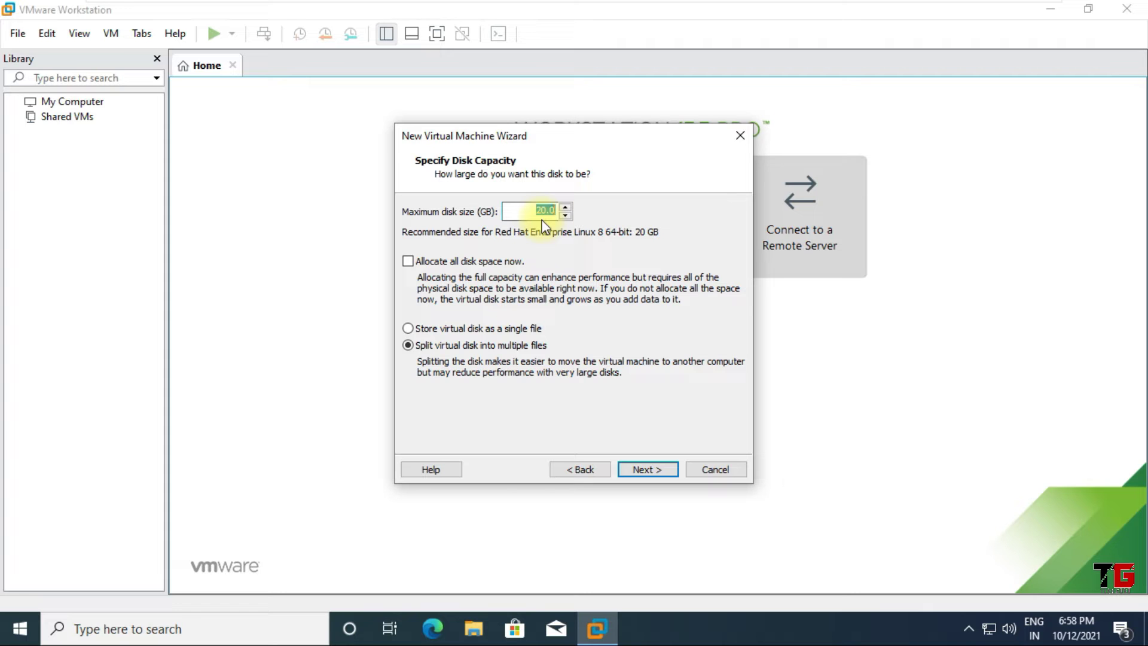
drag(533, 211, 564, 213)
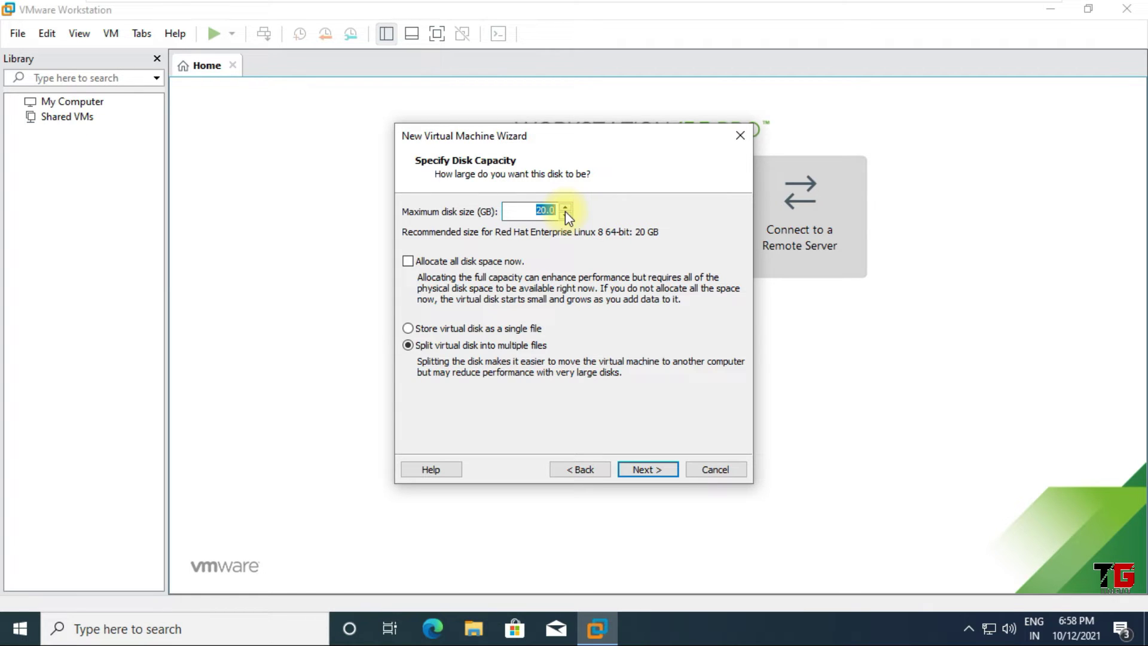
text(500)
click(659, 469)
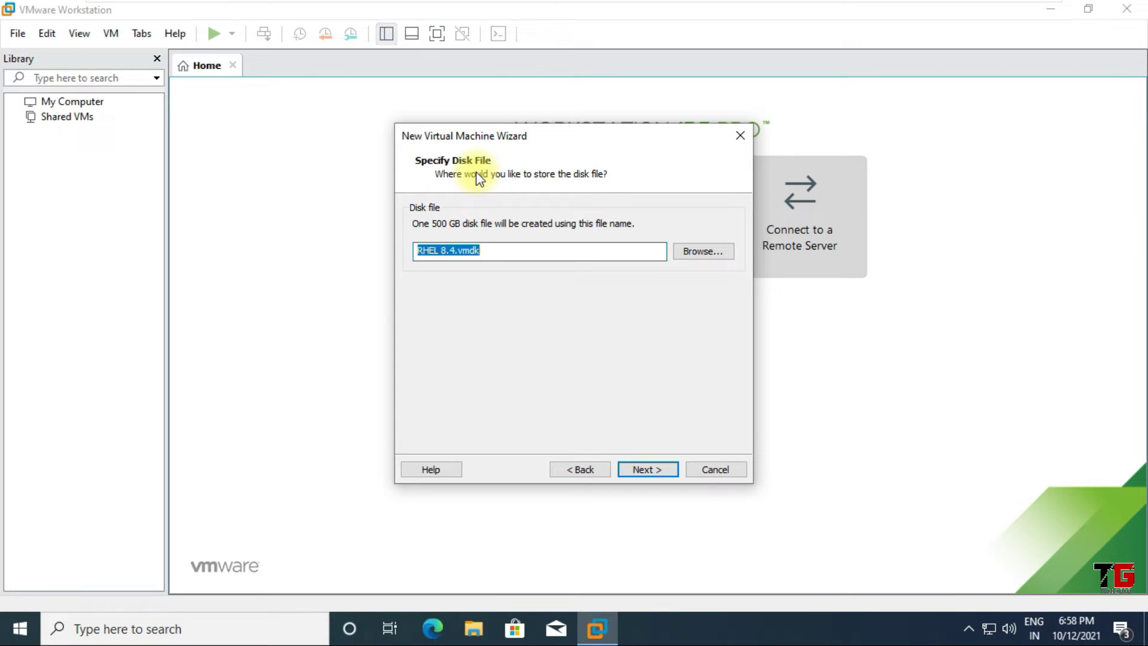
click(500, 249)
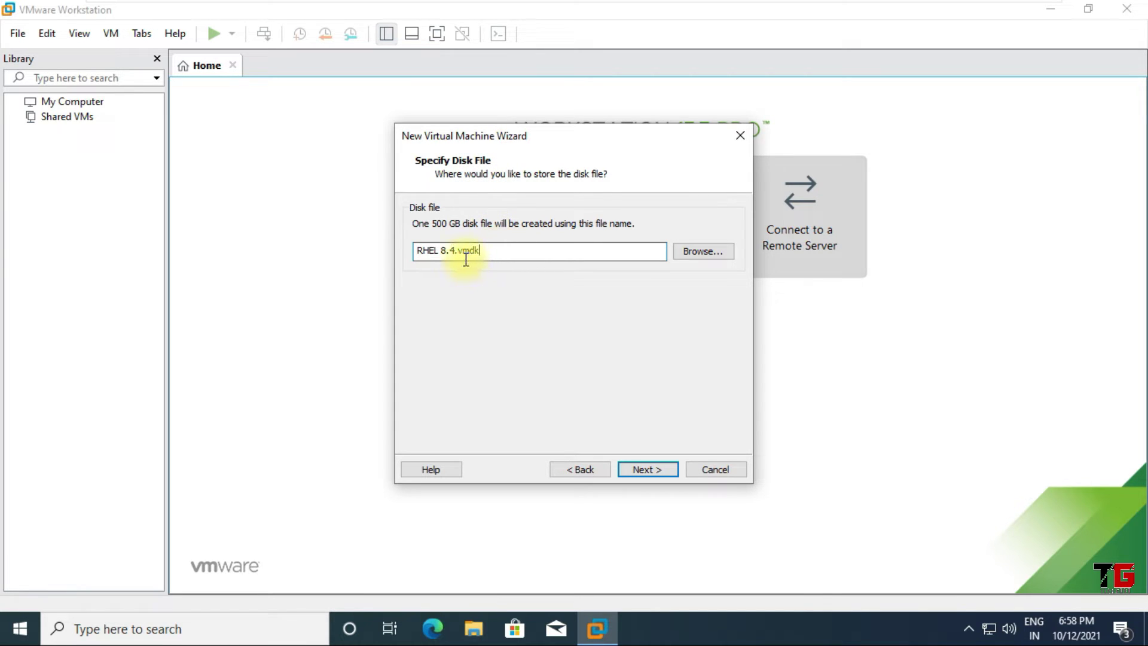
click(651, 476)
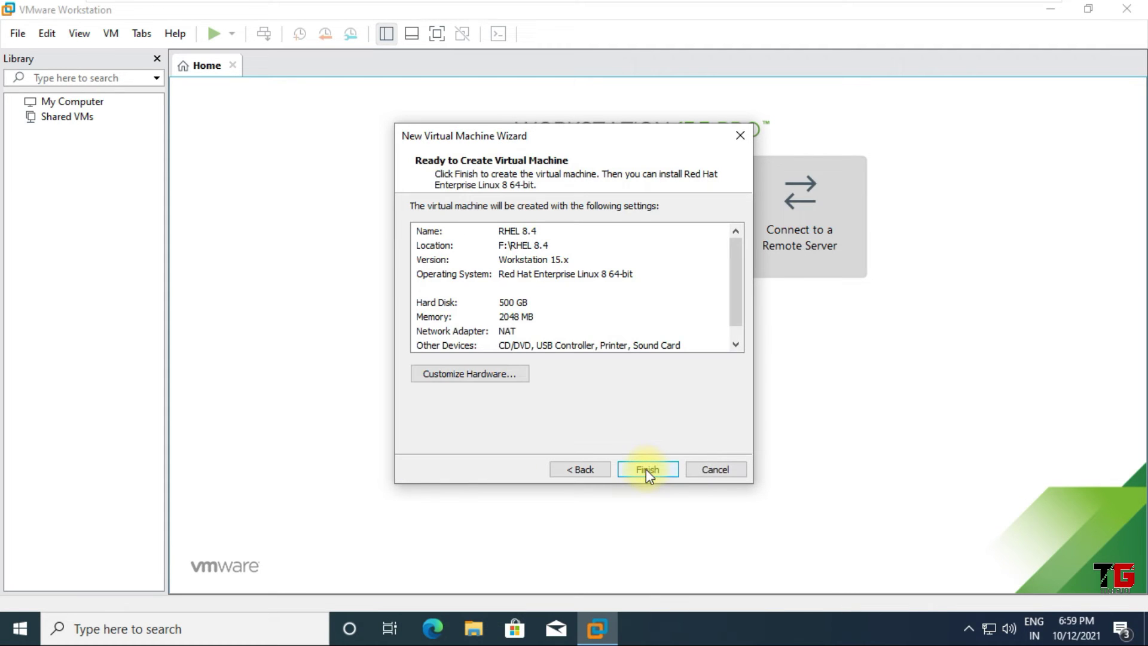
click(646, 469)
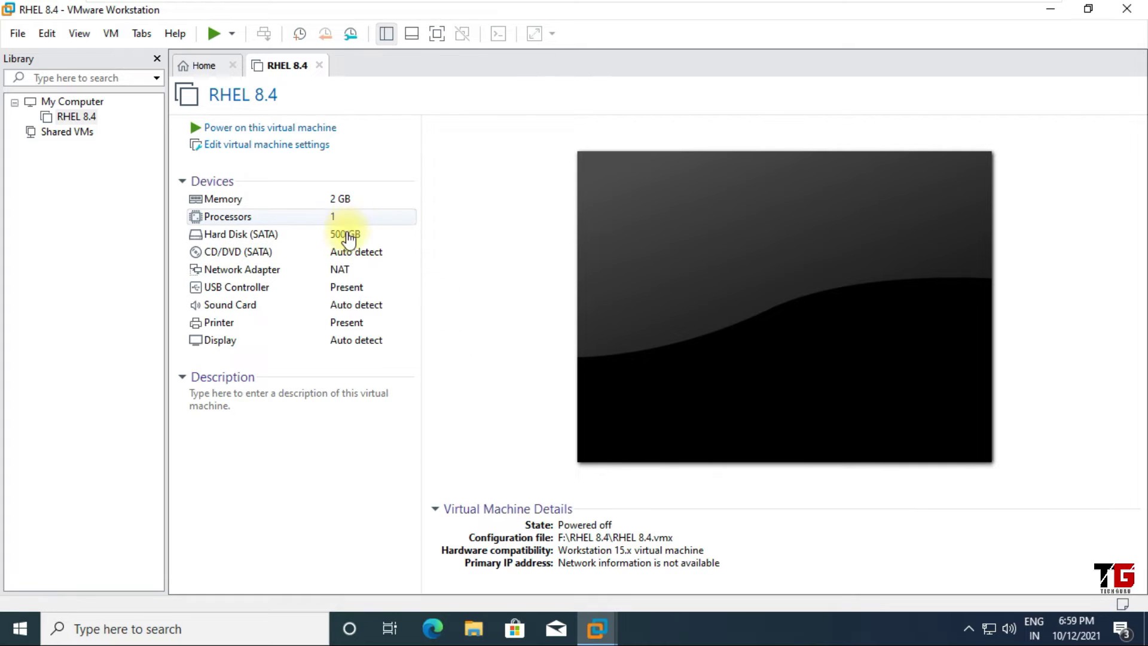
In the VM's advanced options, keep the firmware type on BIOS rather than UEFI
click(276, 148)
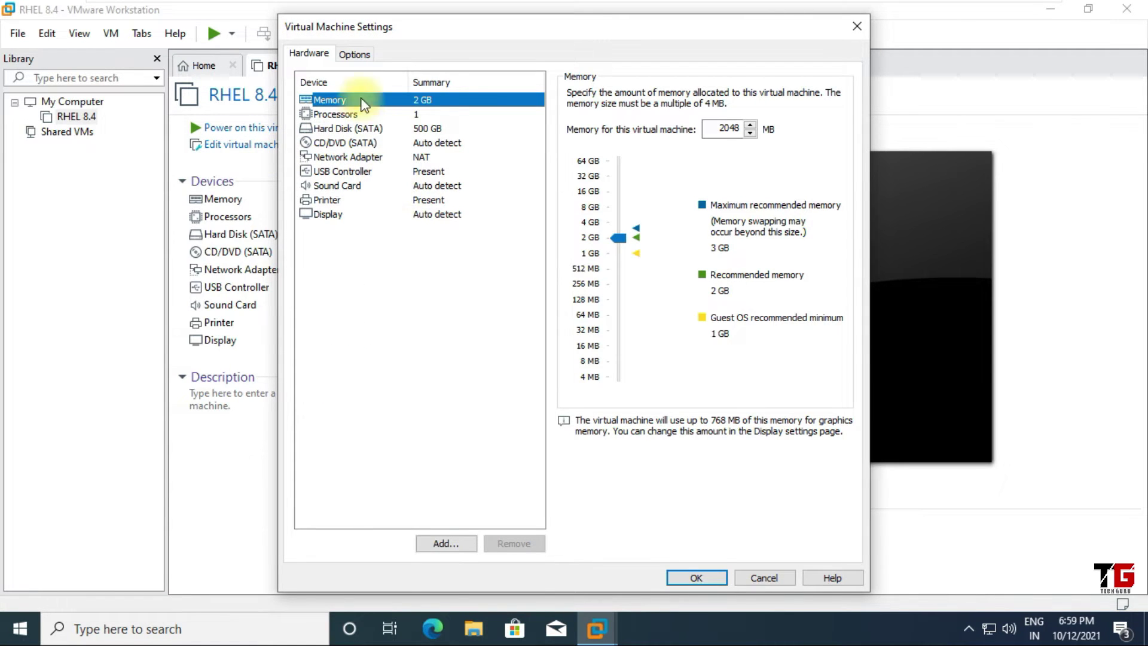
click(360, 53)
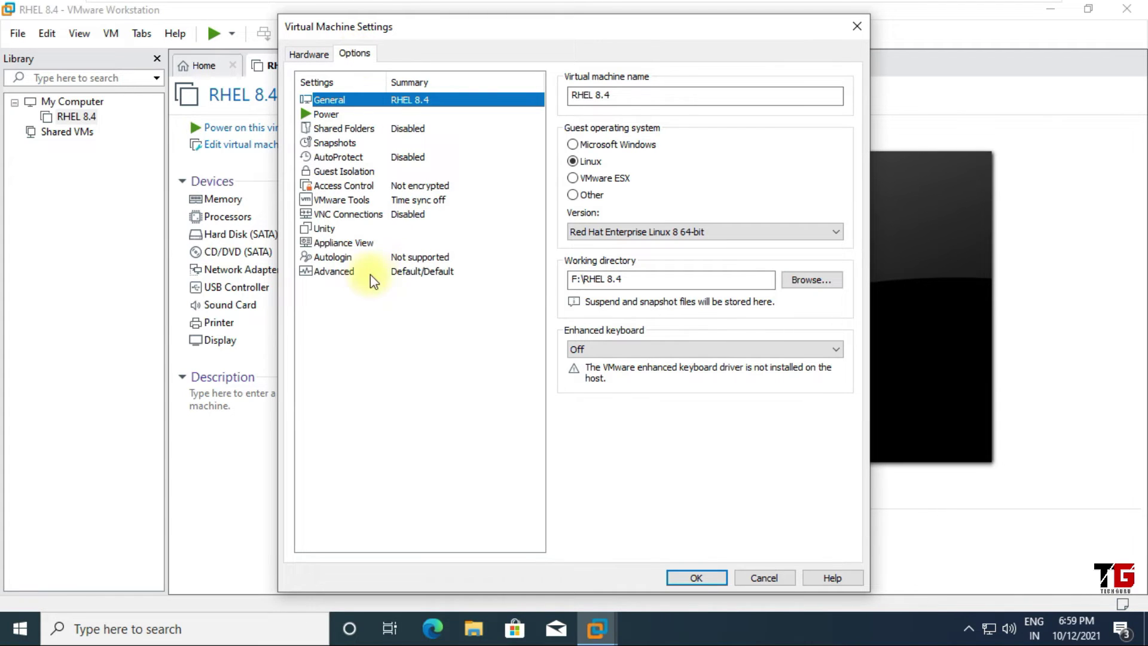
click(345, 275)
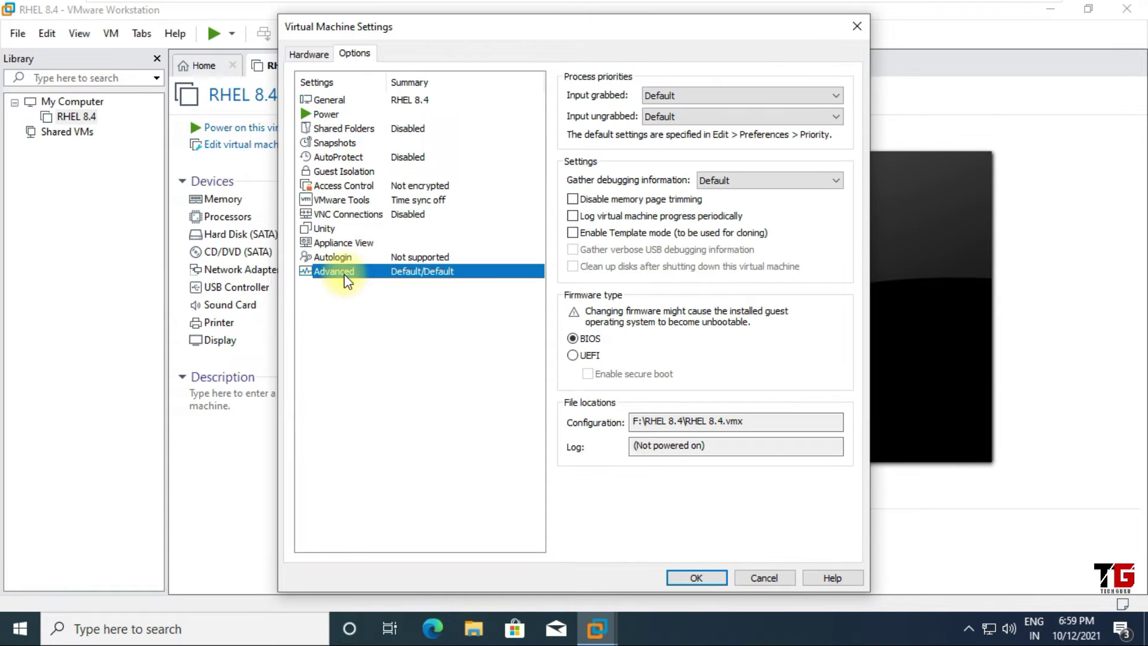
click(574, 356)
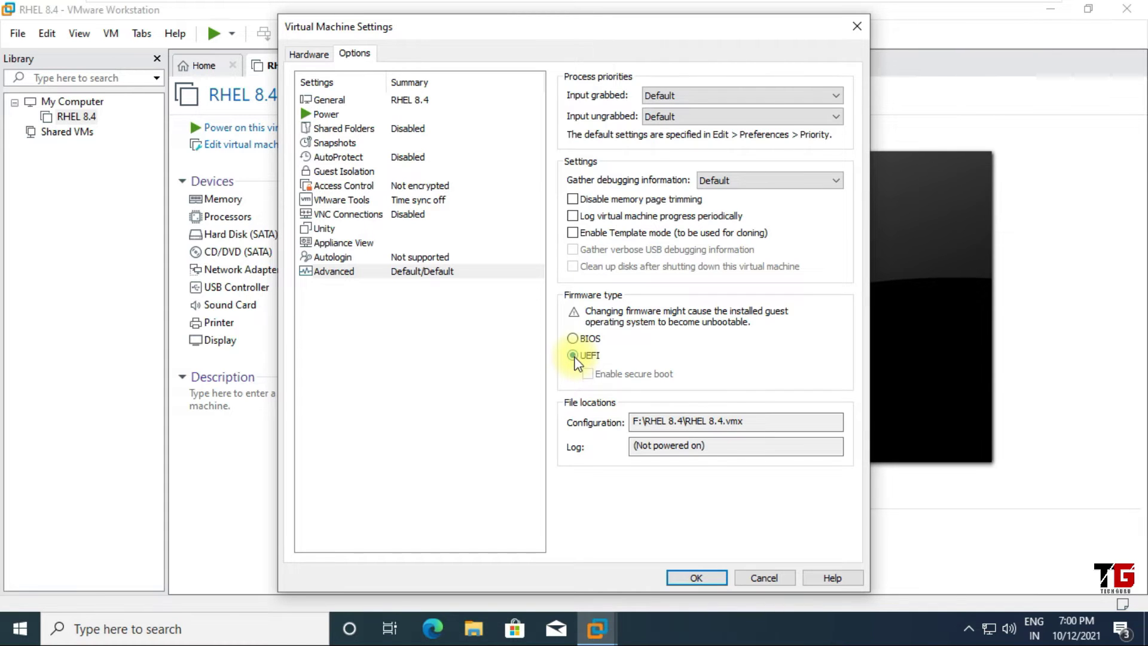
click(572, 339)
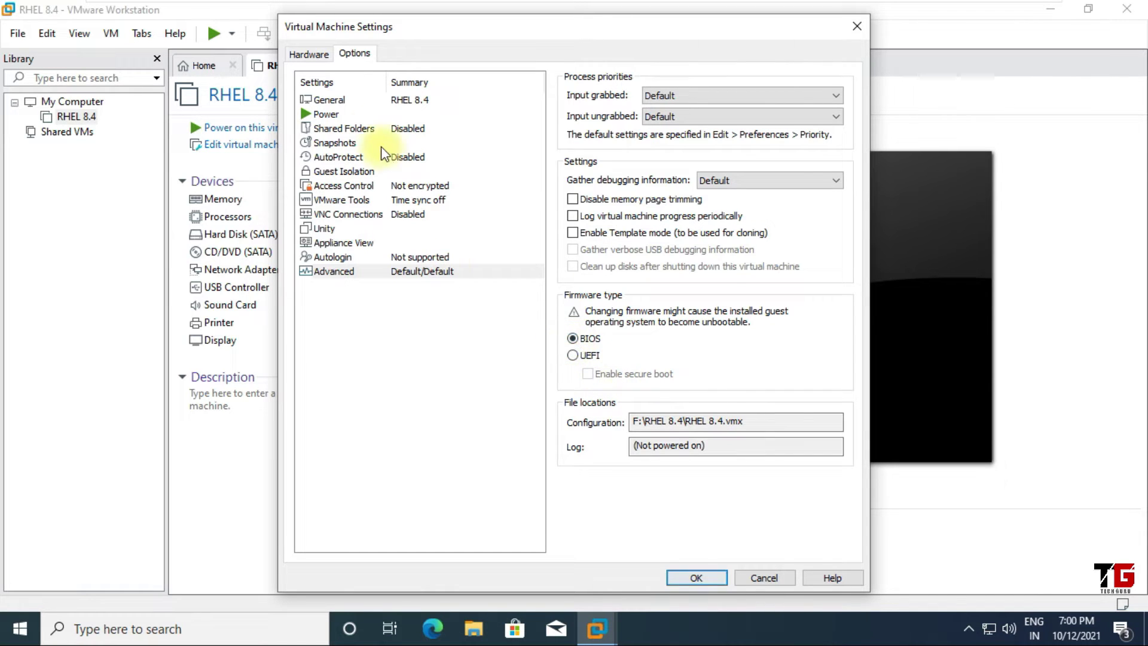
Set the CD/DVD drive to use physical drive D: and save the VM settings
click(317, 54)
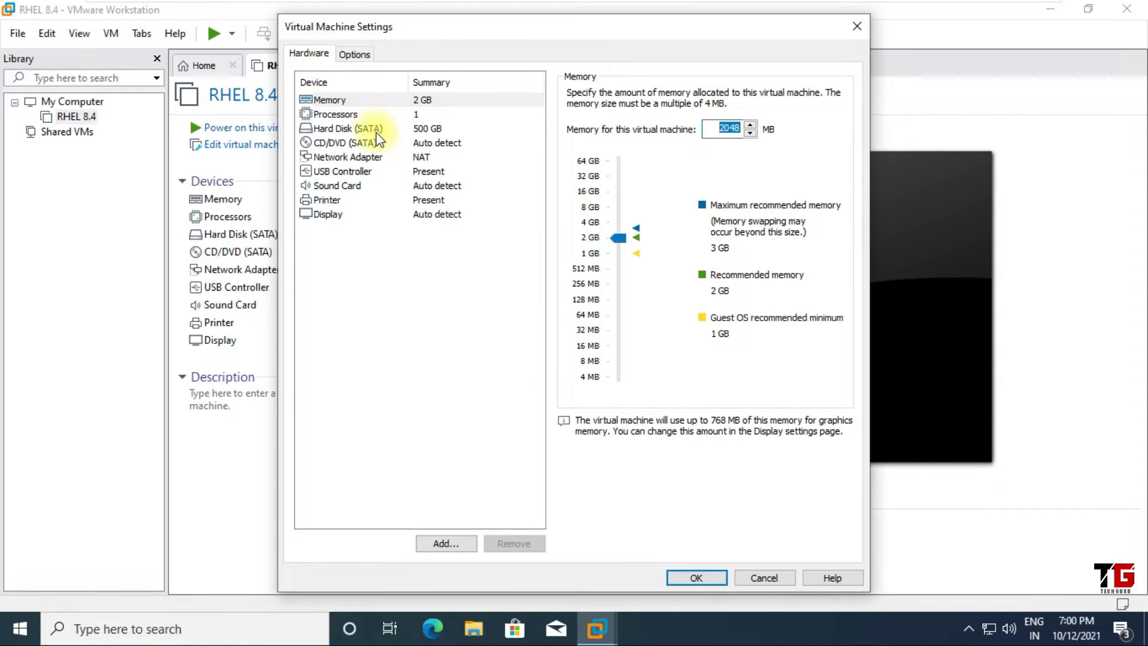
click(357, 145)
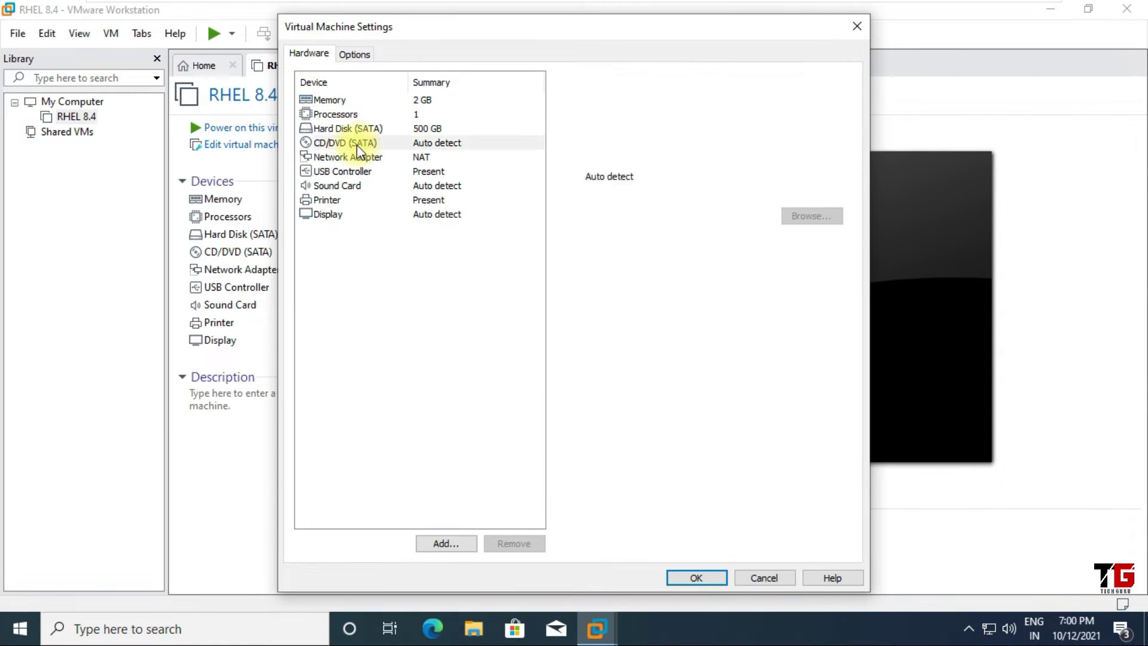
click(637, 176)
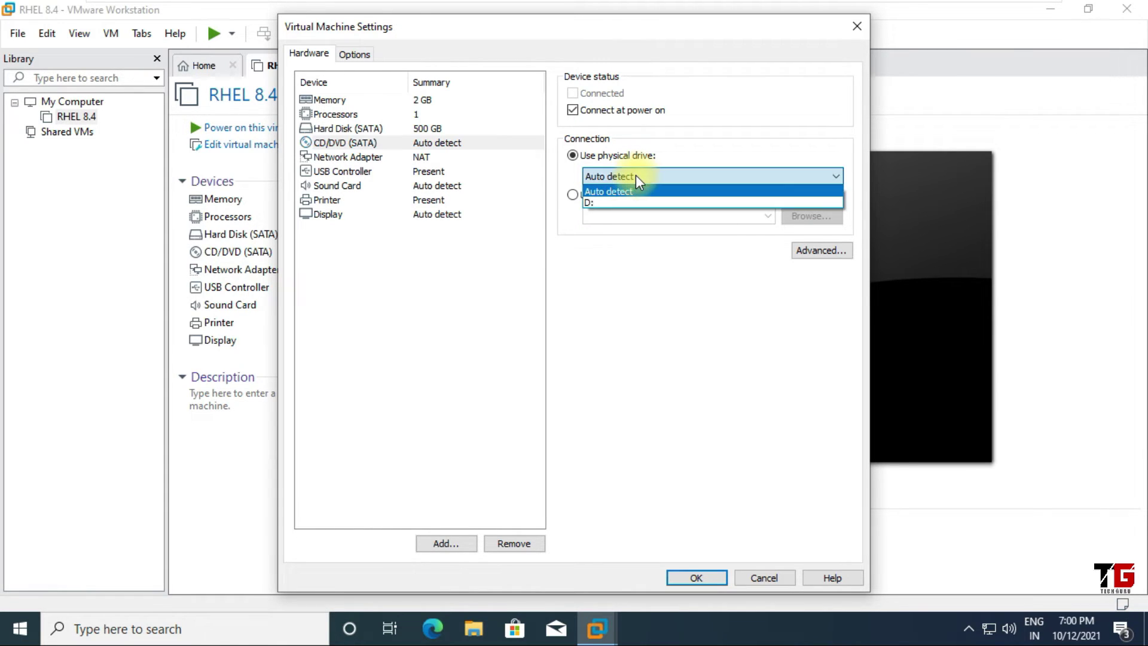
click(617, 202)
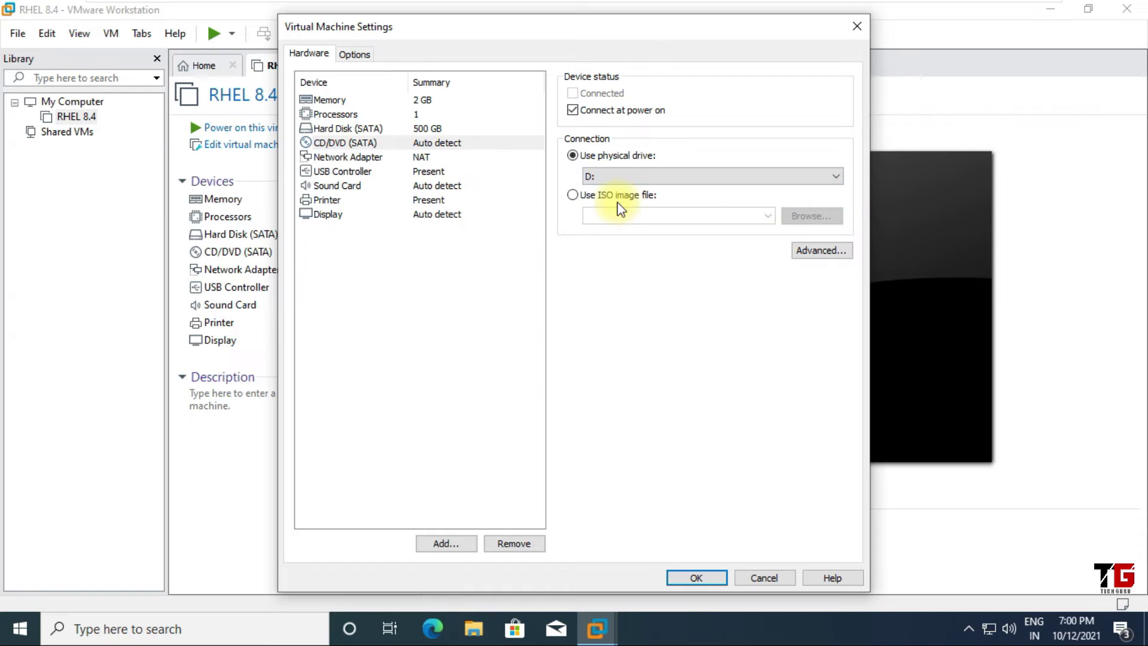
click(698, 574)
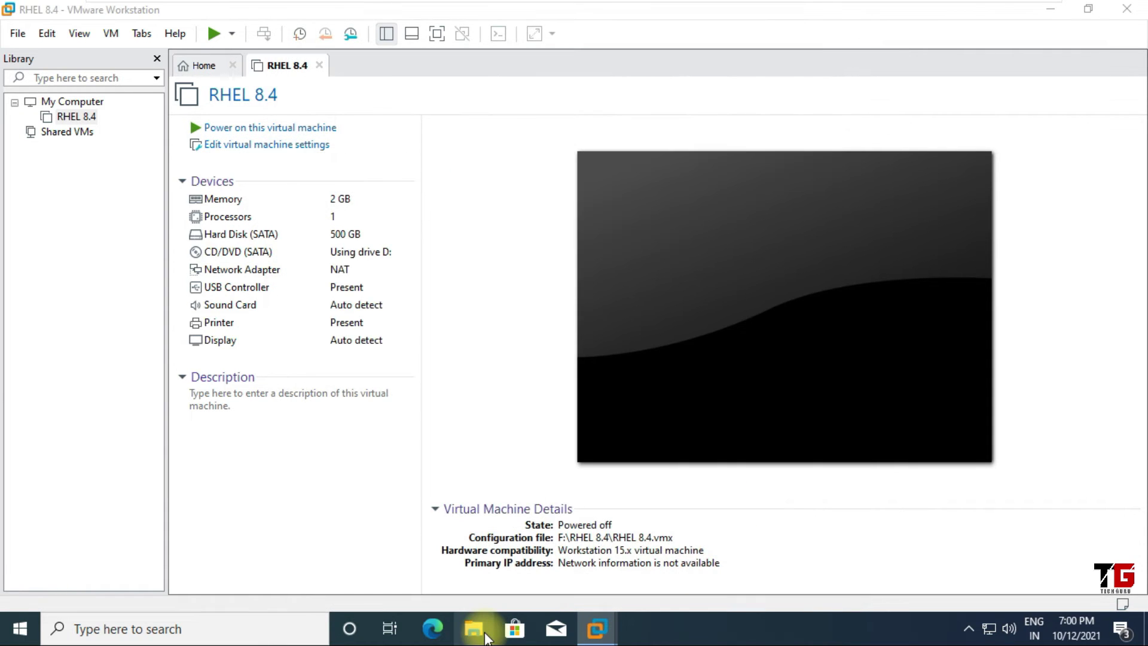
click(474, 629)
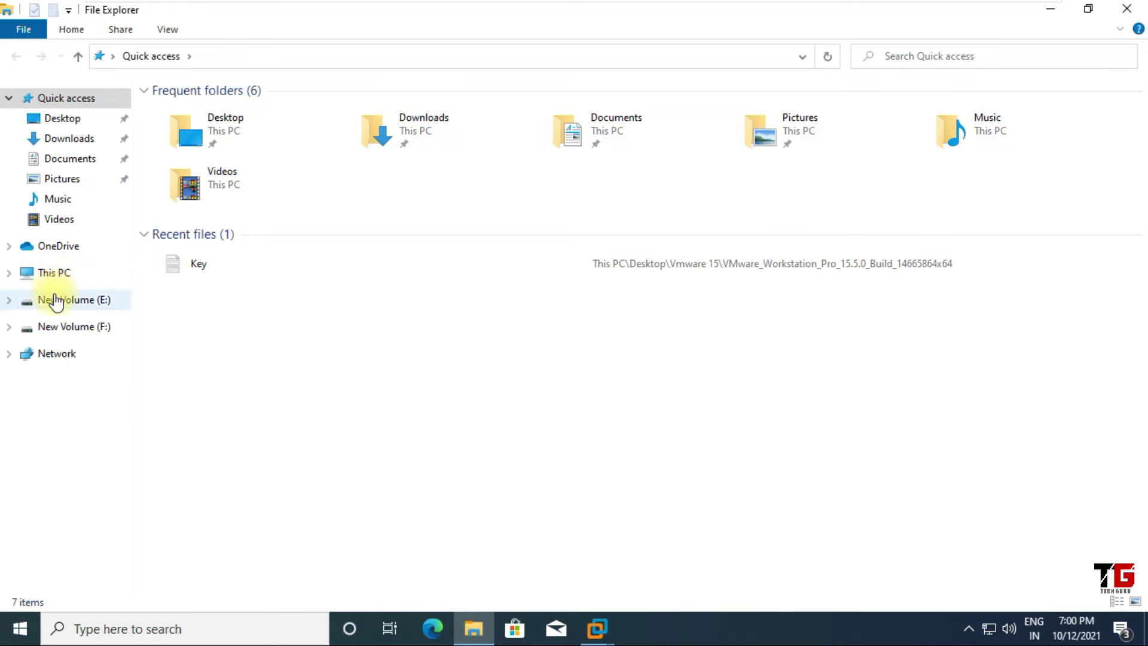
Check under This PC that DVD Drive (D:) holds the RHEL 8.4 disc, then close Explorer
click(54, 273)
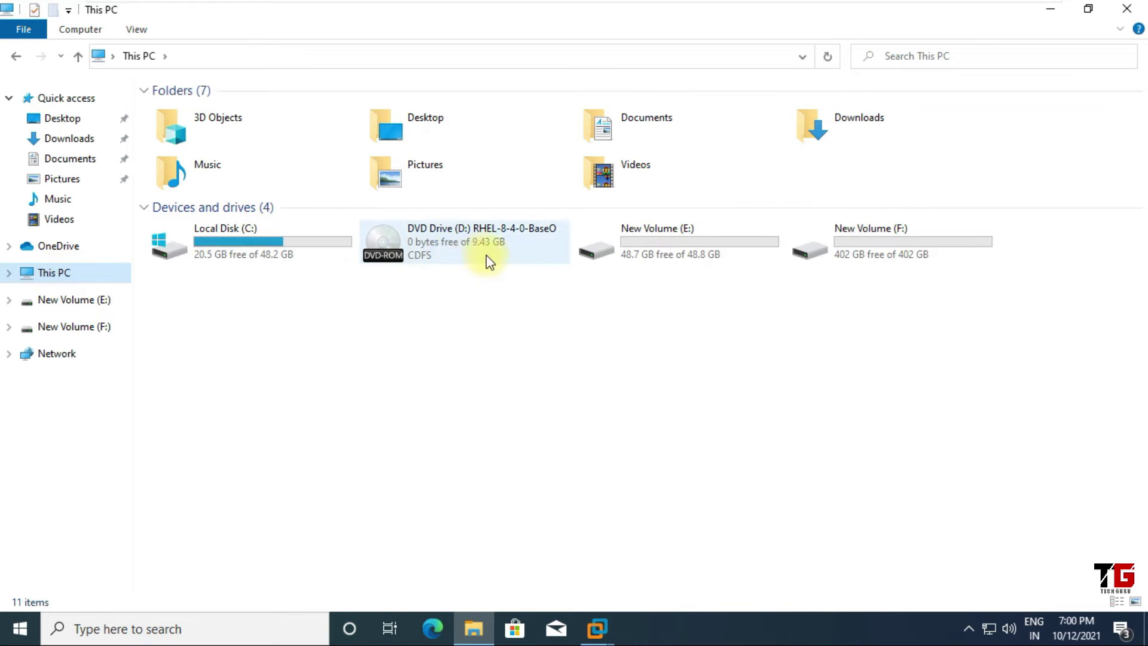
mouse_move(469, 251)
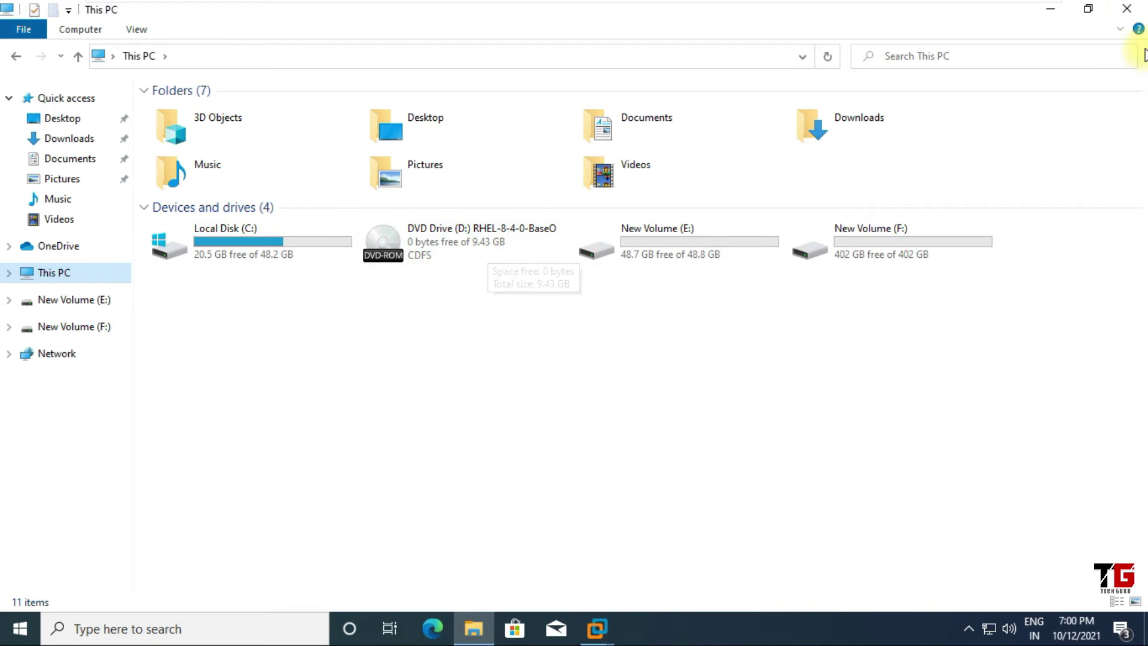
click(1130, 10)
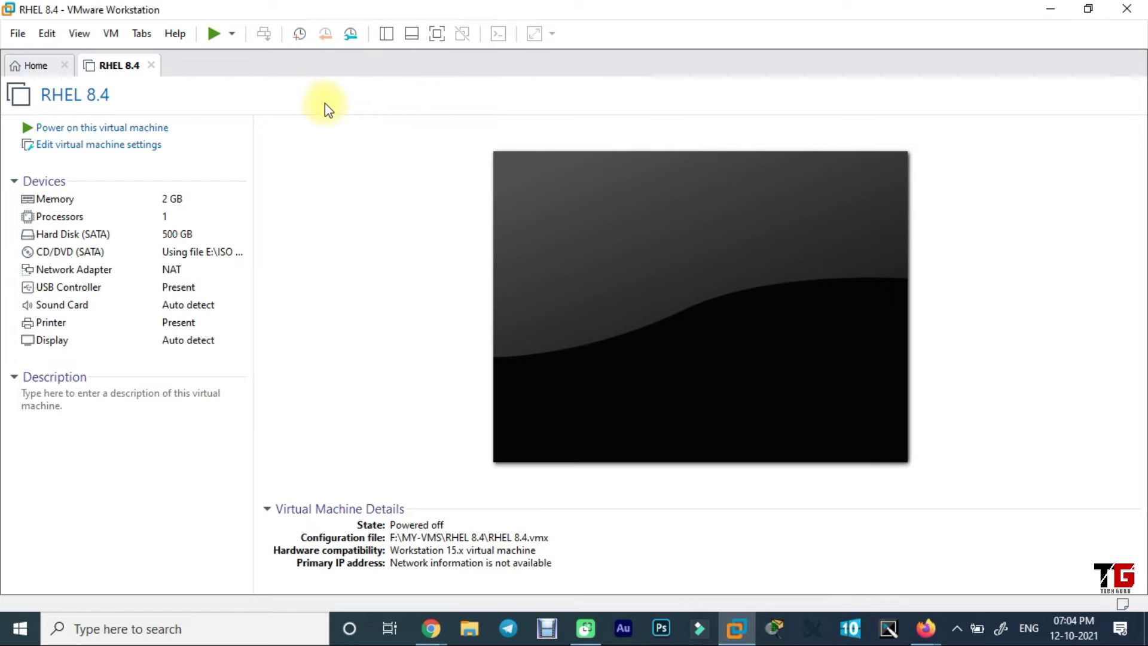
Power on the RHEL 8.4 VM in full screen and boot 'Install Red Hat Enterprise Linux 8.4'
click(135, 128)
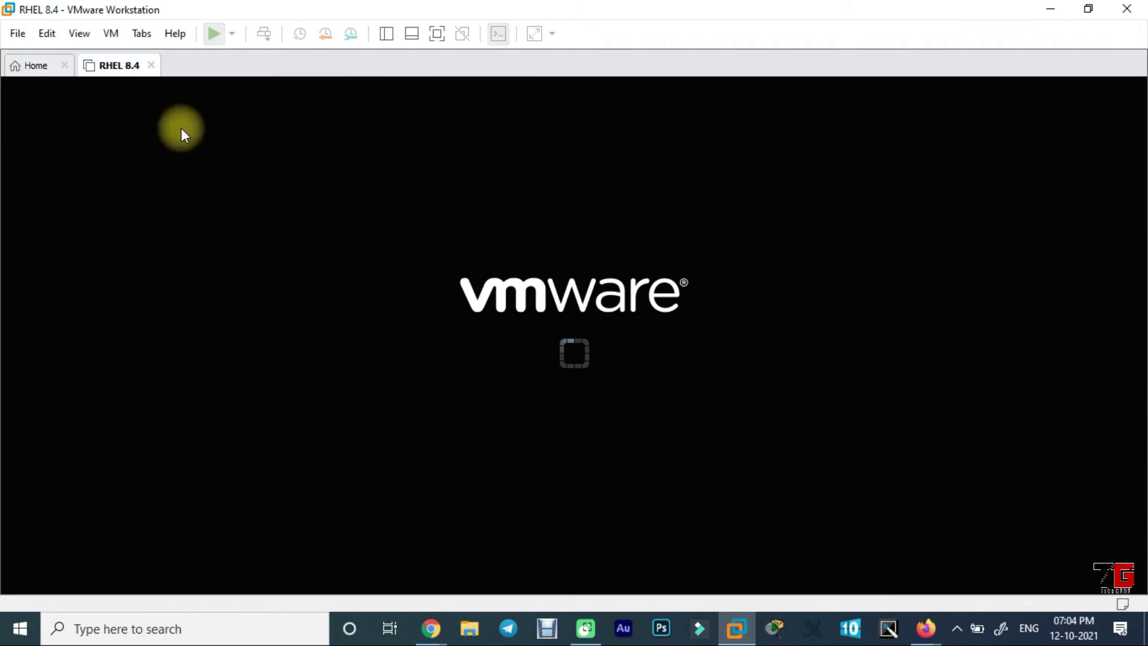
click(439, 35)
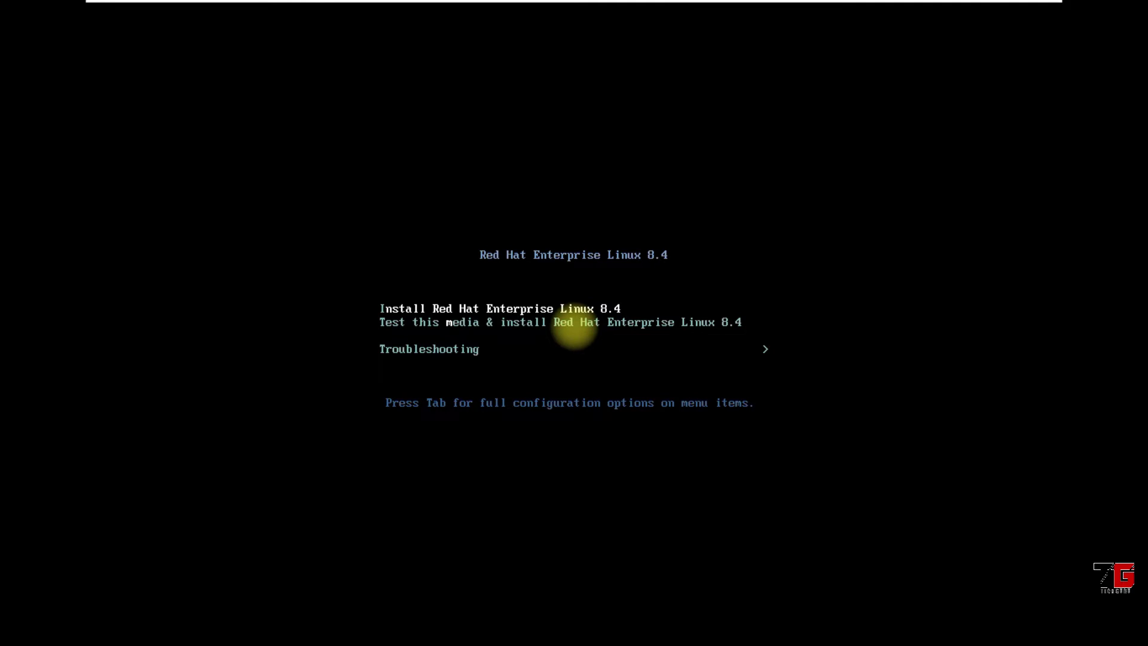
key(Down)
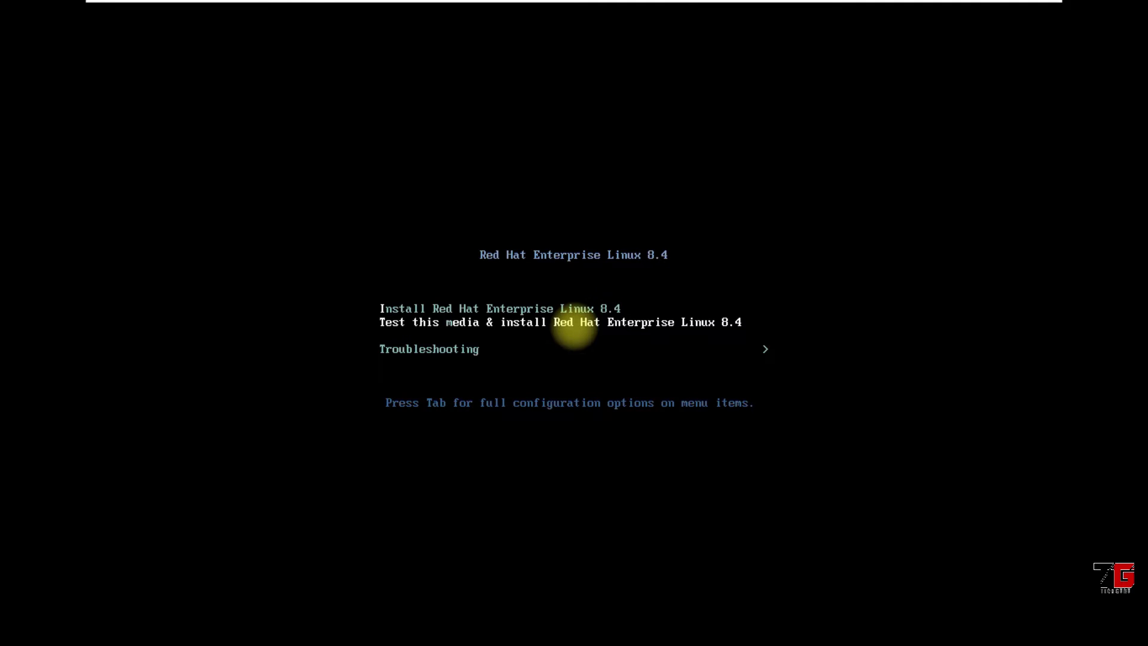
key(Up)
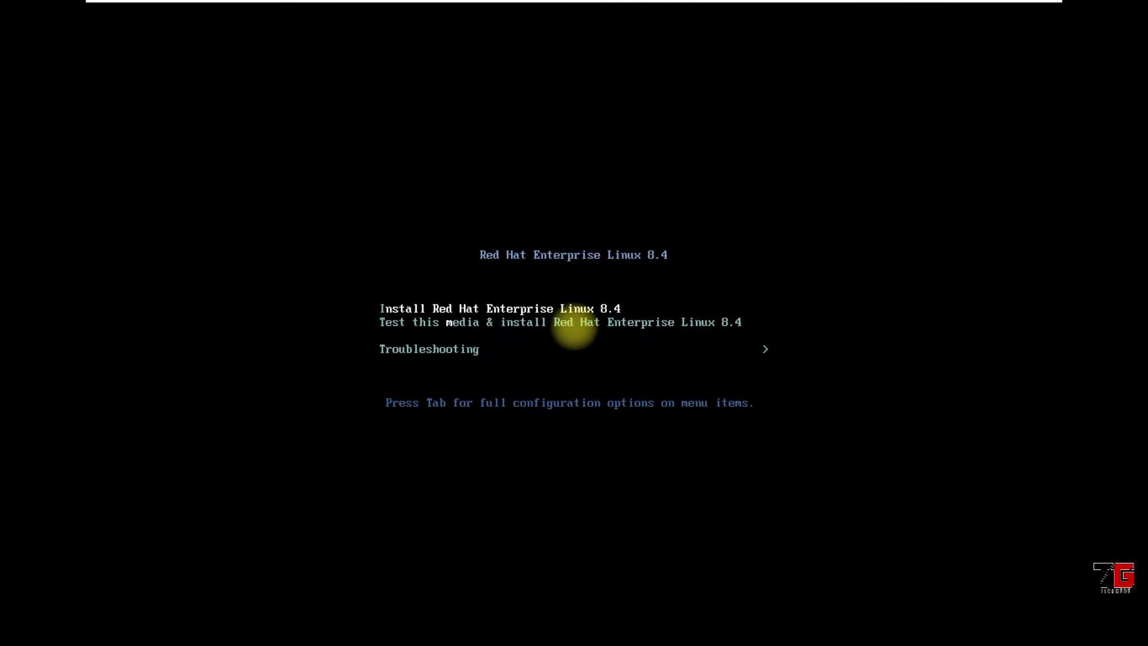
key(Return)
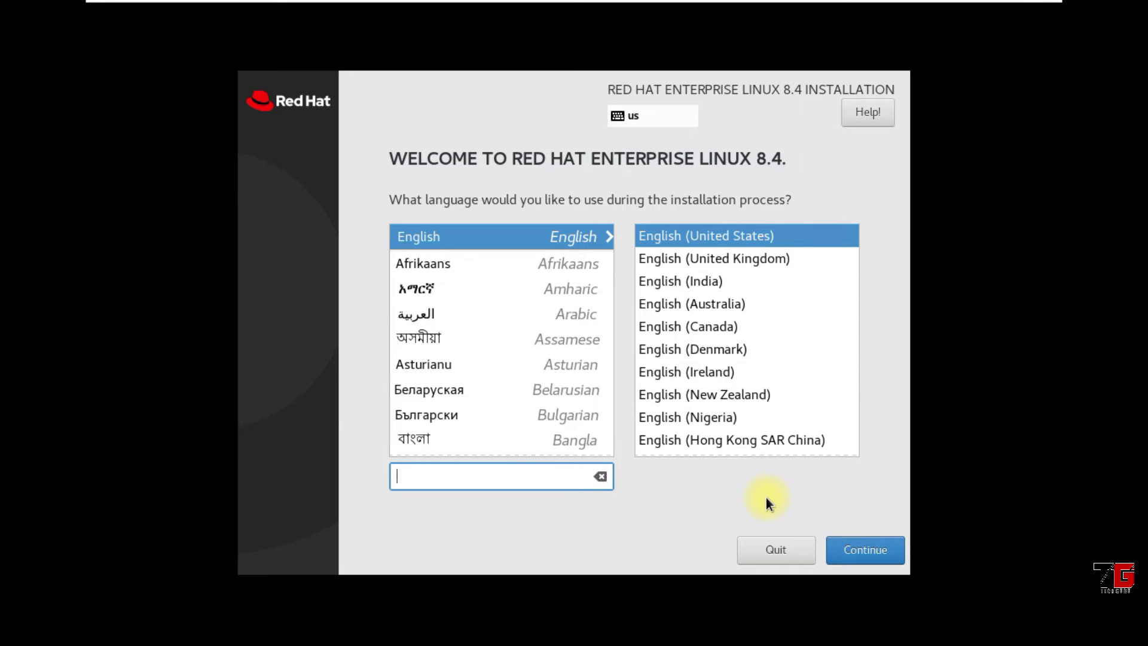
Choose English (India) as the installer language and continue to the installation summary
click(713, 285)
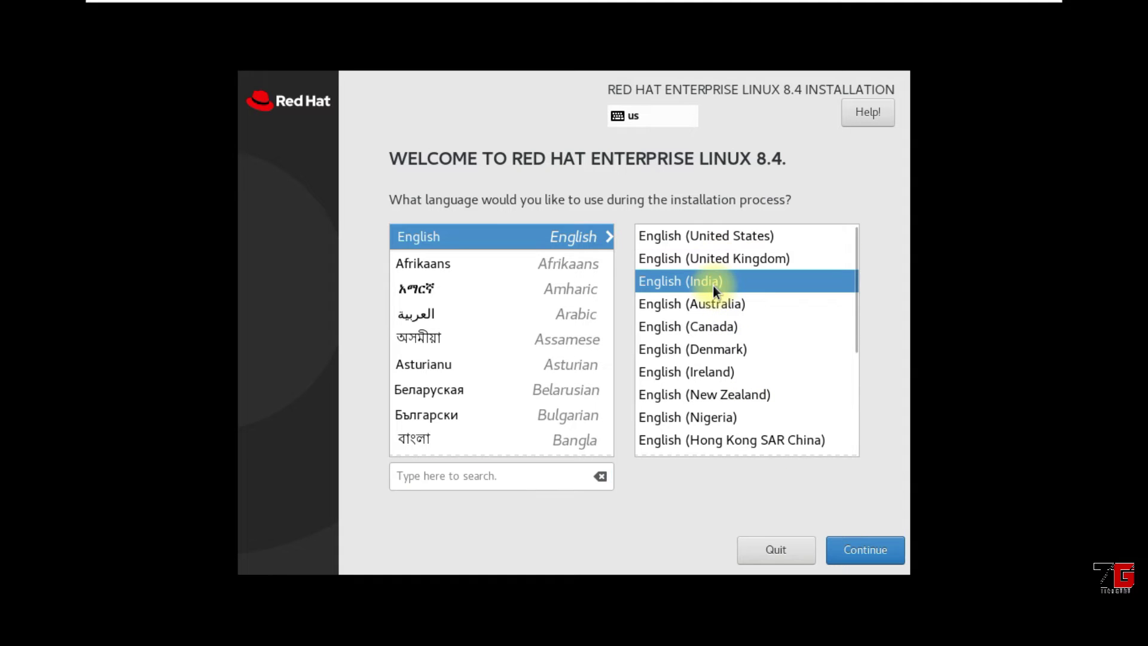
click(863, 549)
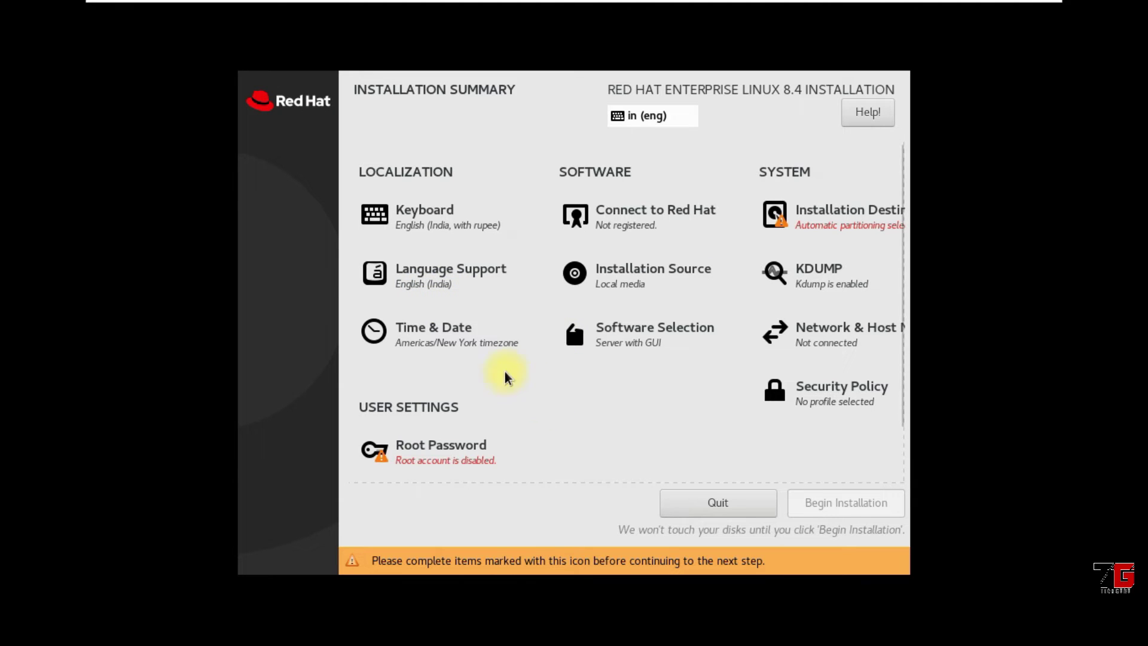
click(448, 335)
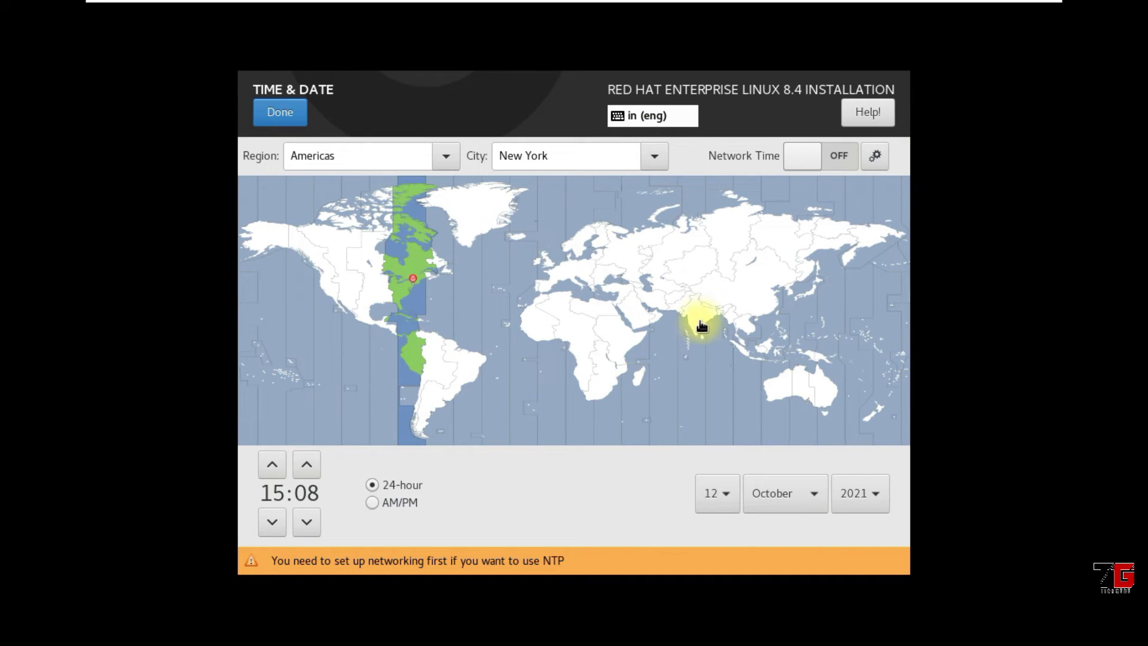
Pick India on the map for Asia/Kolkata, use the AM/PM clock format, and confirm
click(701, 320)
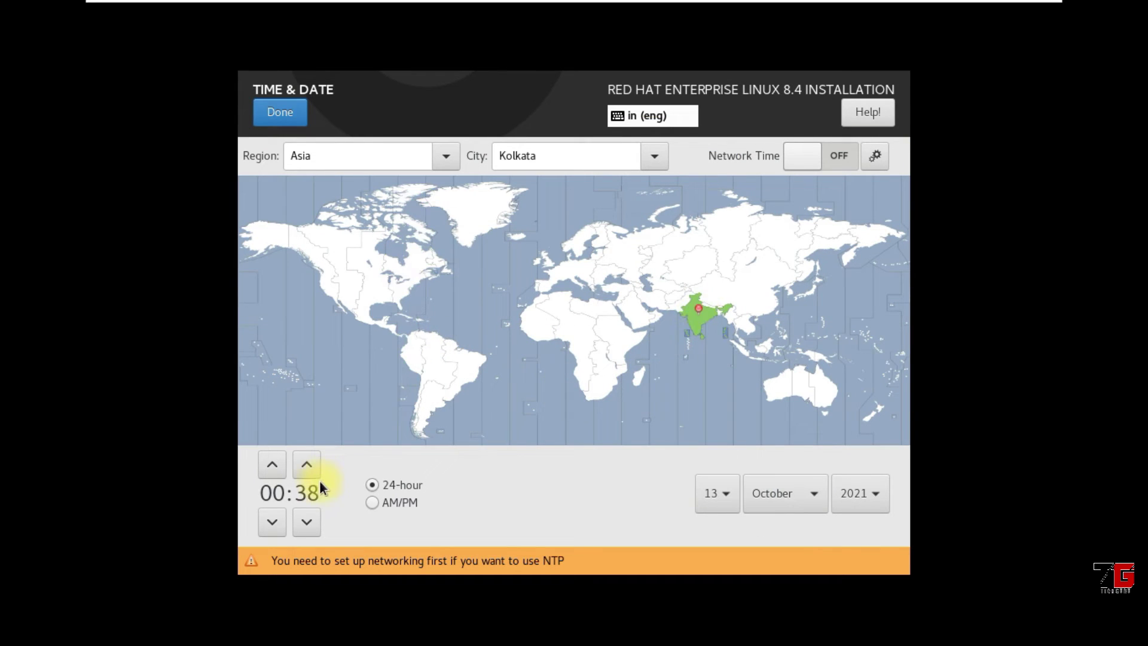
click(372, 505)
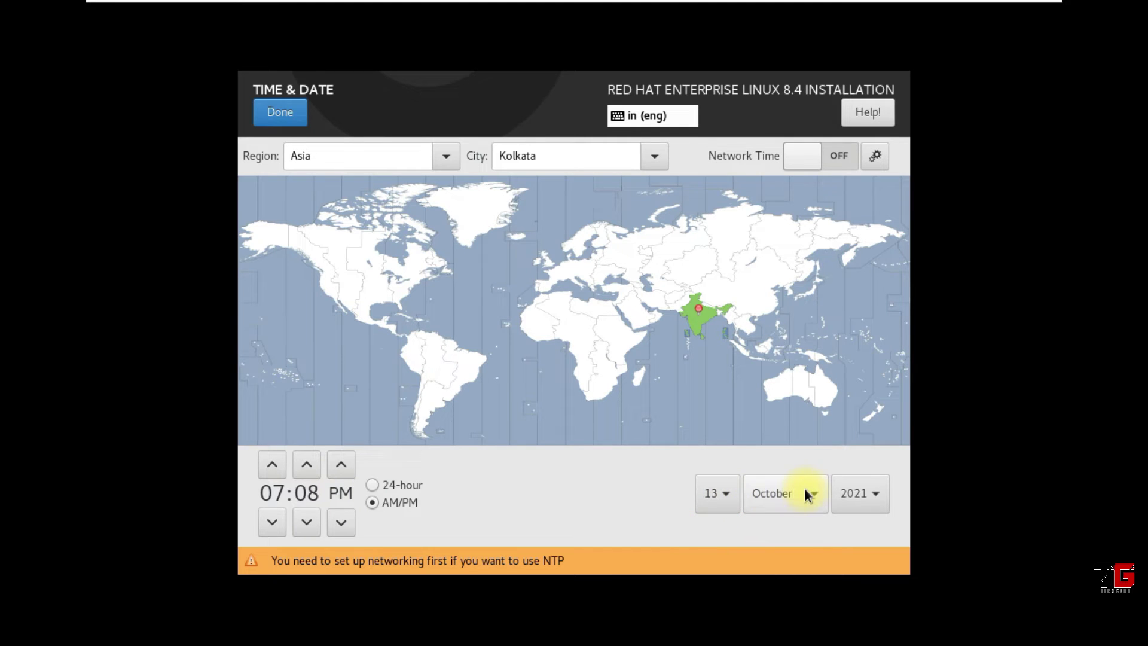
click(296, 119)
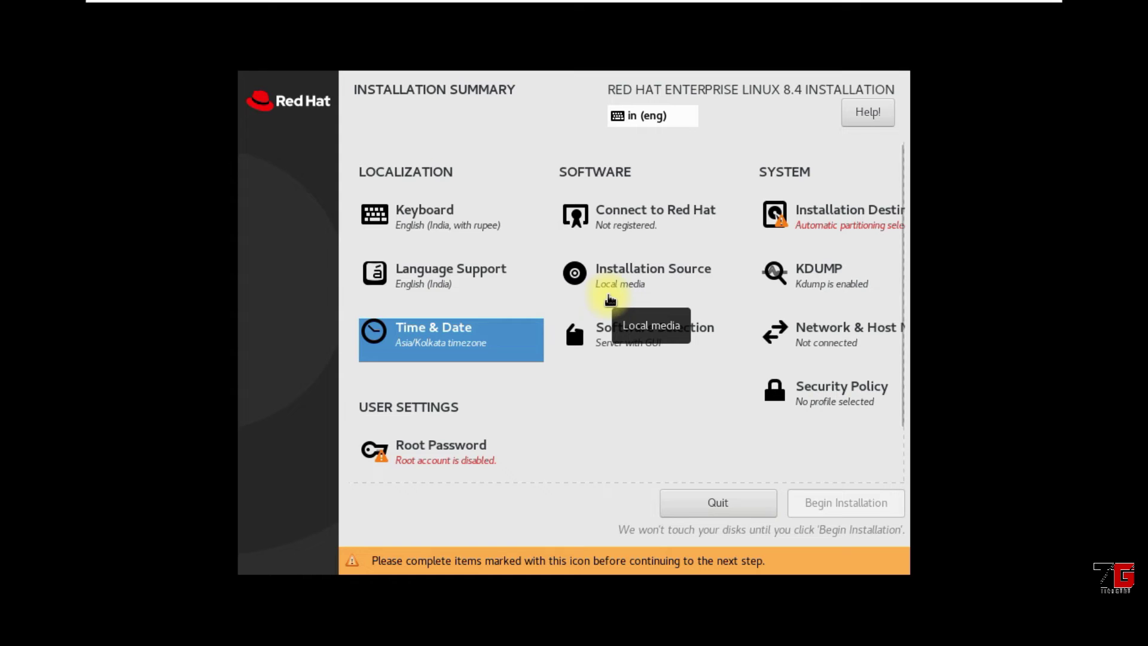
Confirm the local installation media as the installation source and return to the summary
click(645, 267)
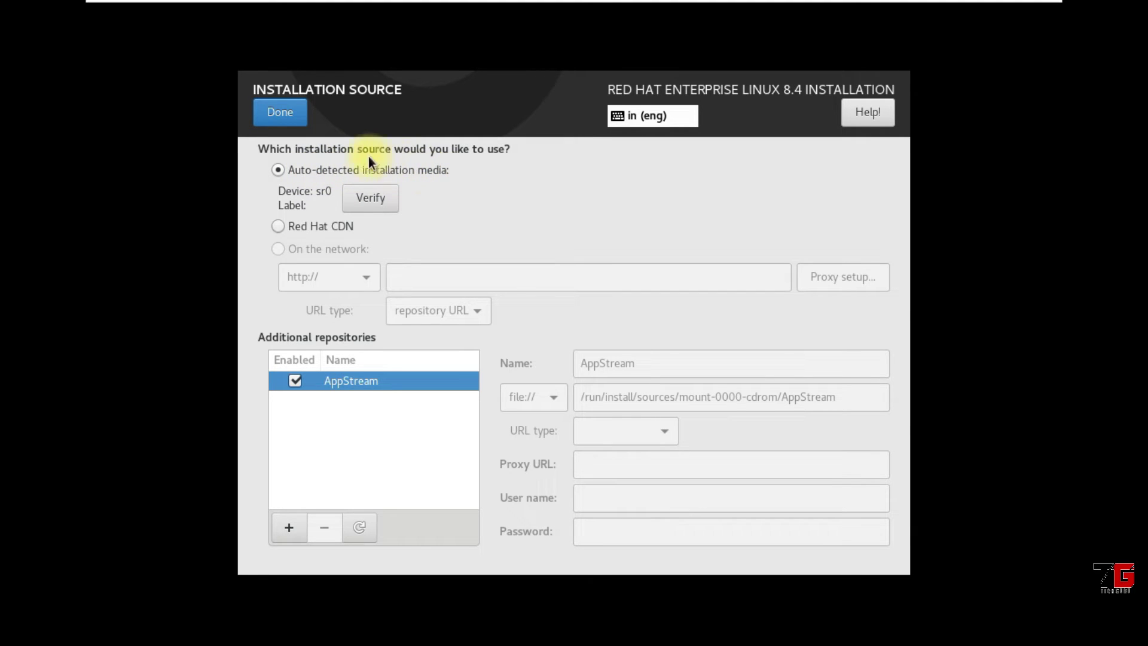
click(289, 115)
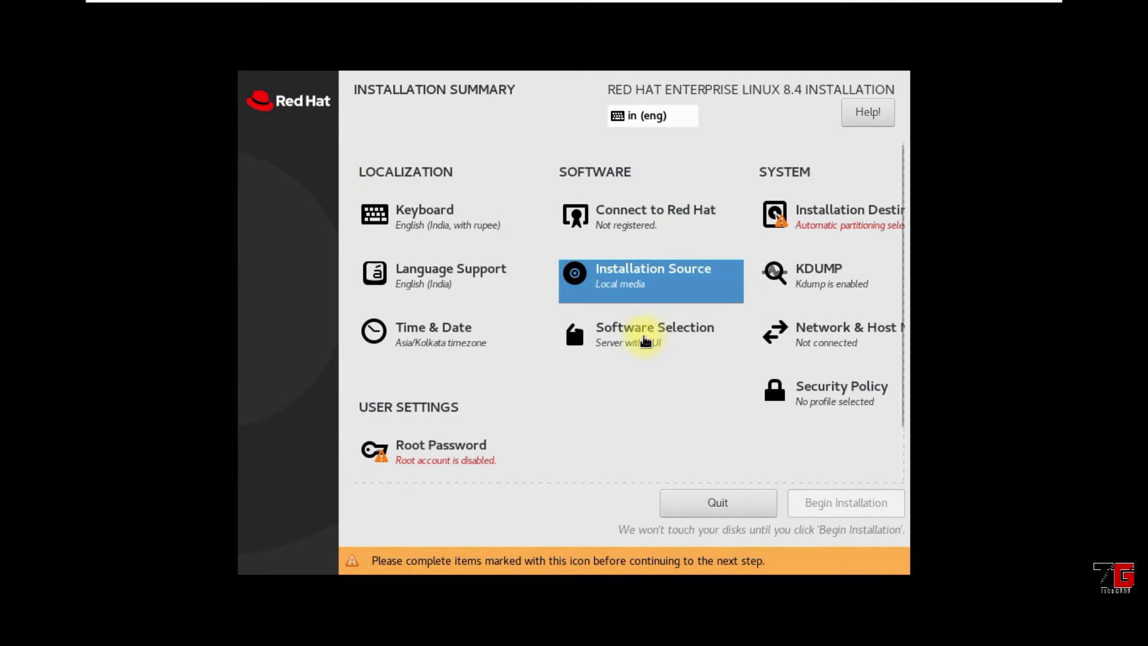
click(645, 339)
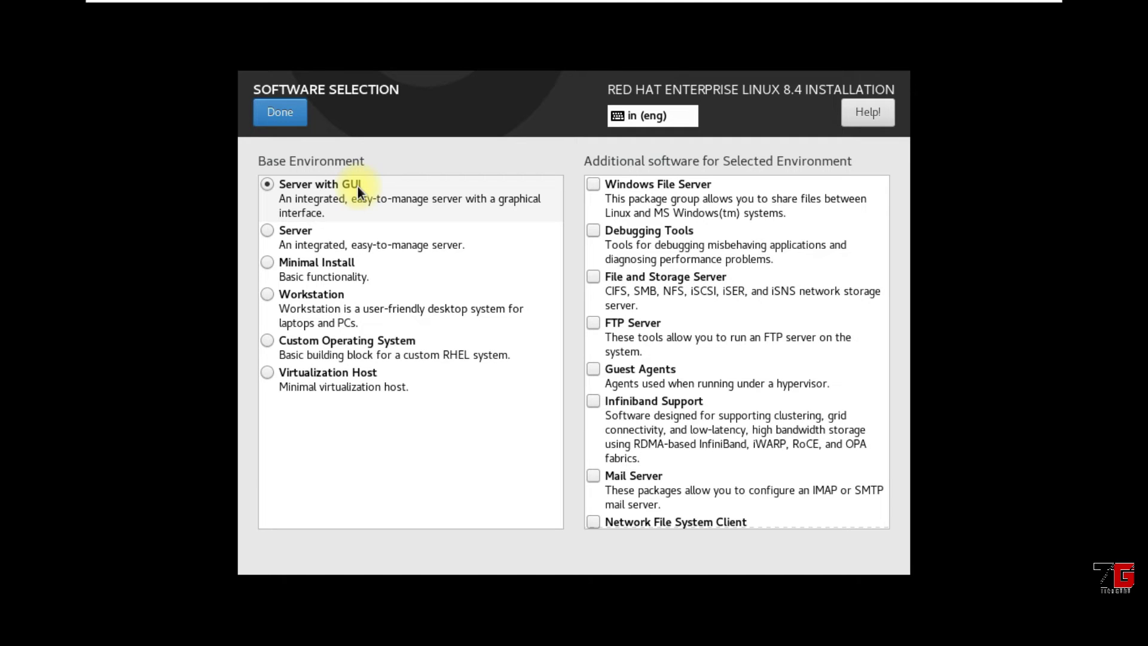
Select Server with GUI as base environment, without FTP or Mail Server add-ons, and confirm
click(269, 264)
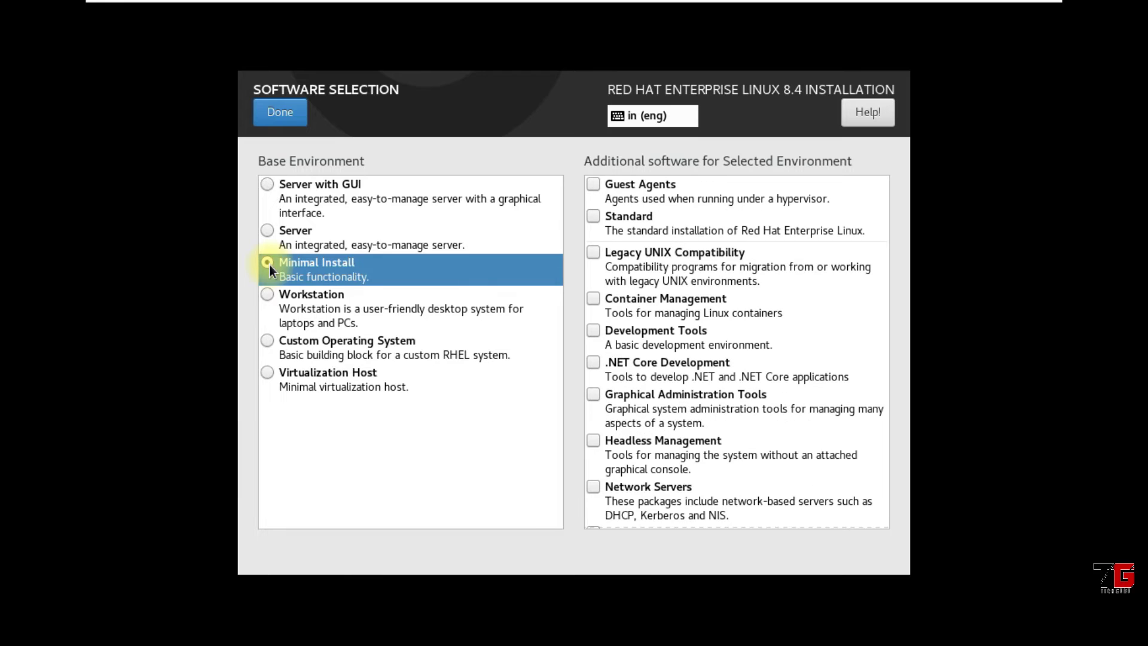
click(270, 186)
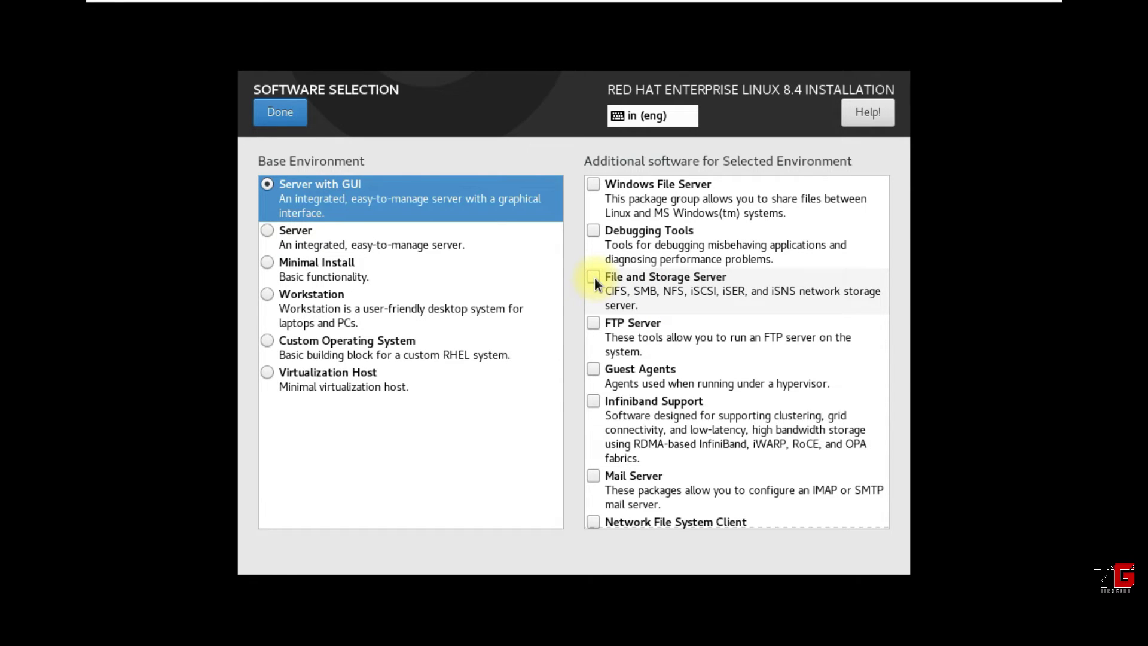
click(592, 328)
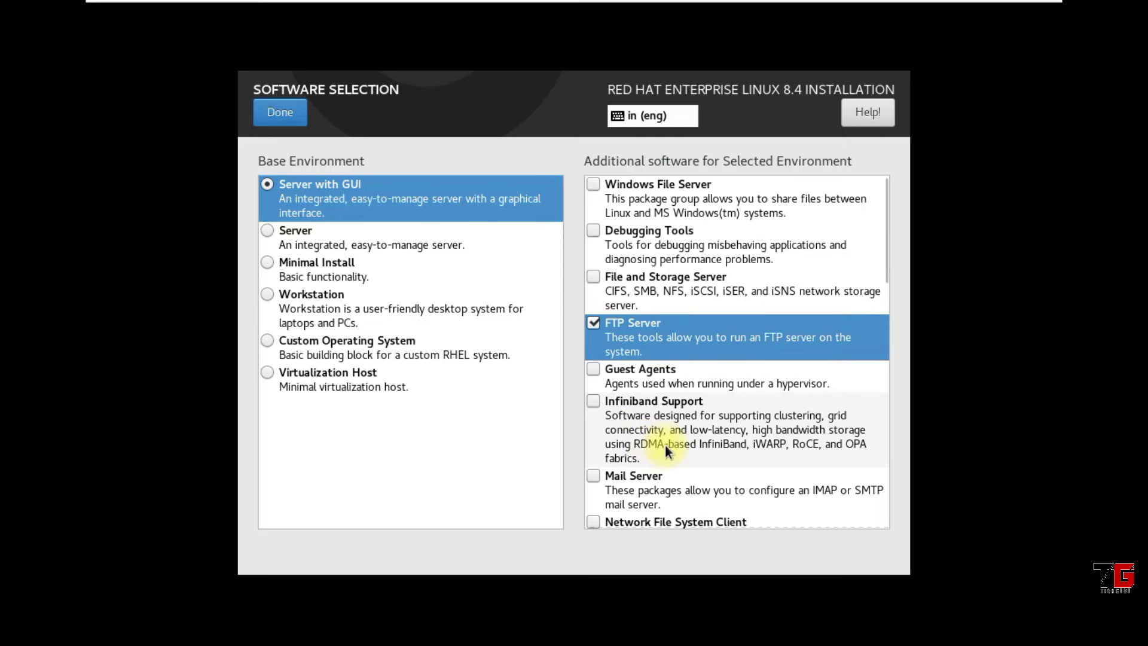
click(594, 478)
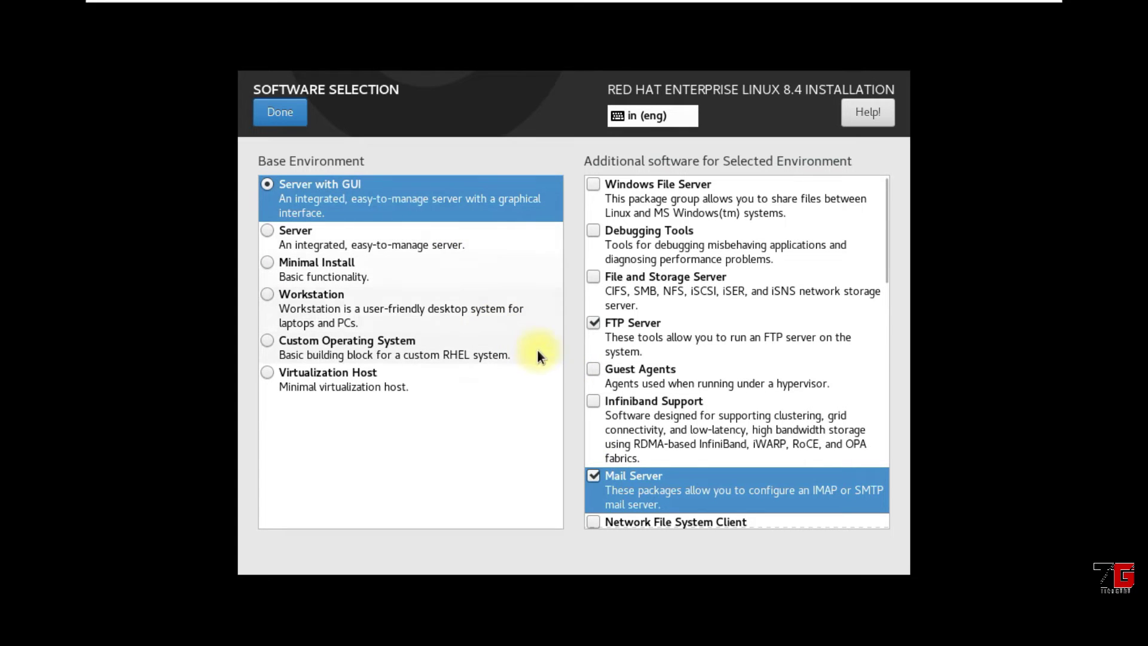
click(591, 325)
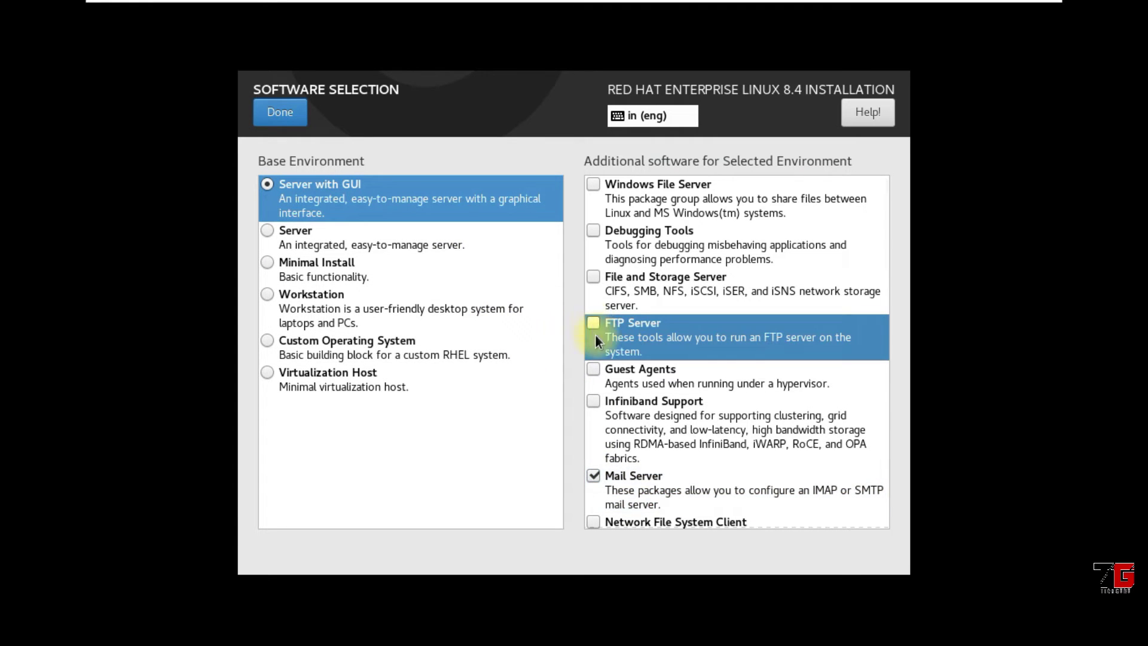
click(594, 478)
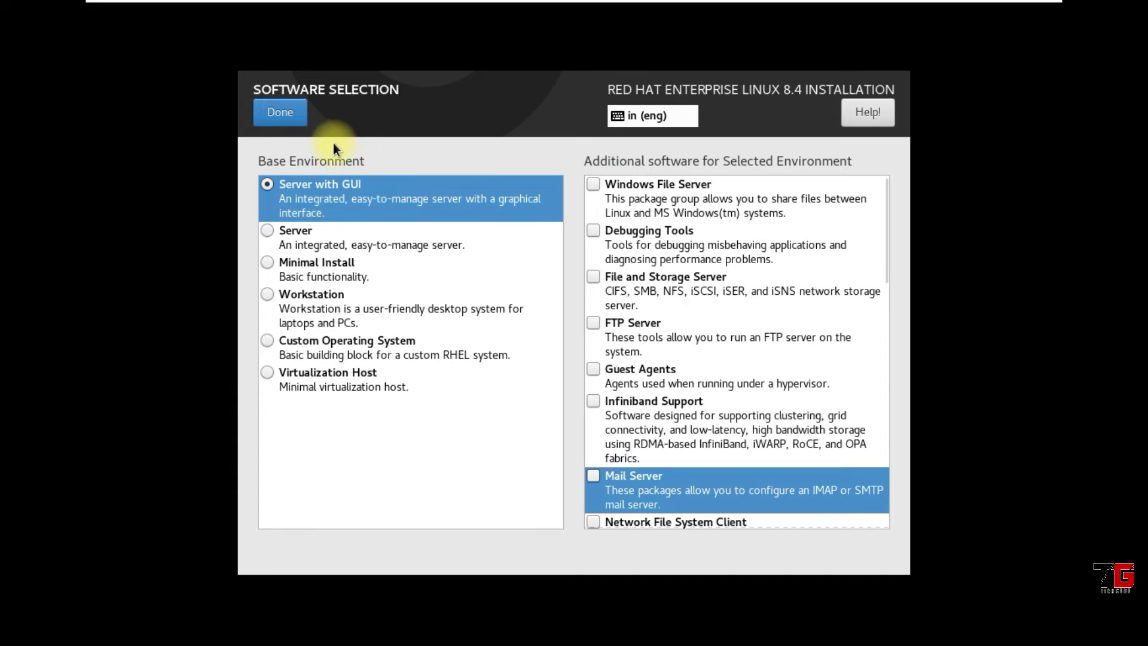
click(293, 118)
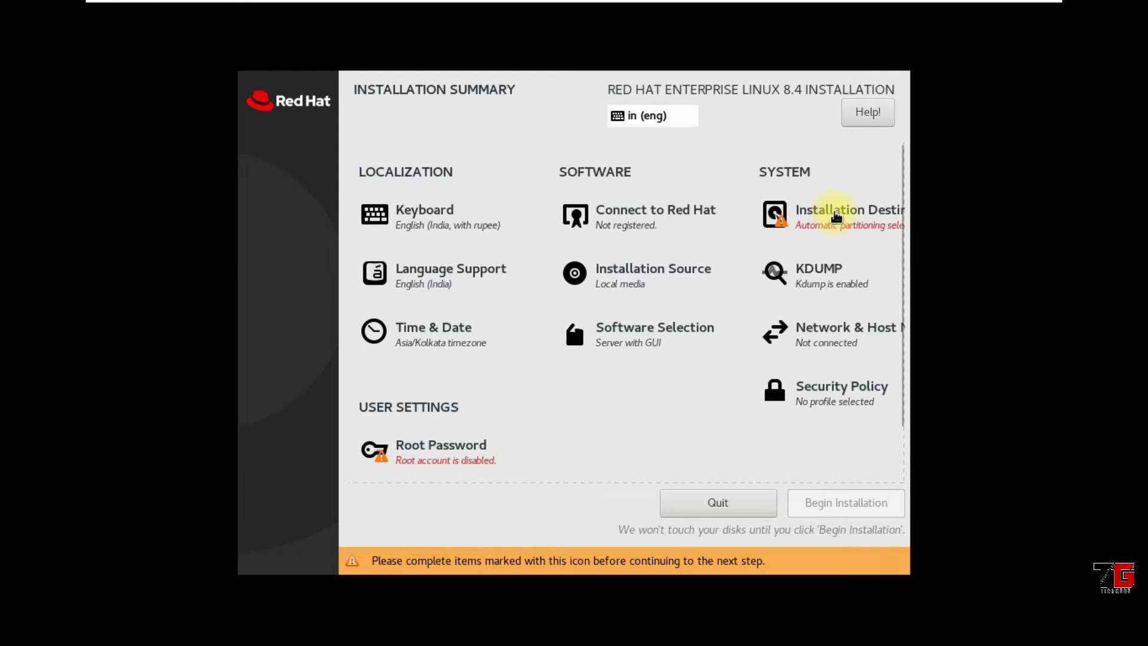
Keep the 500 GiB disk selected, choose Custom storage configuration, and proceed to Manual Partitioning
click(830, 222)
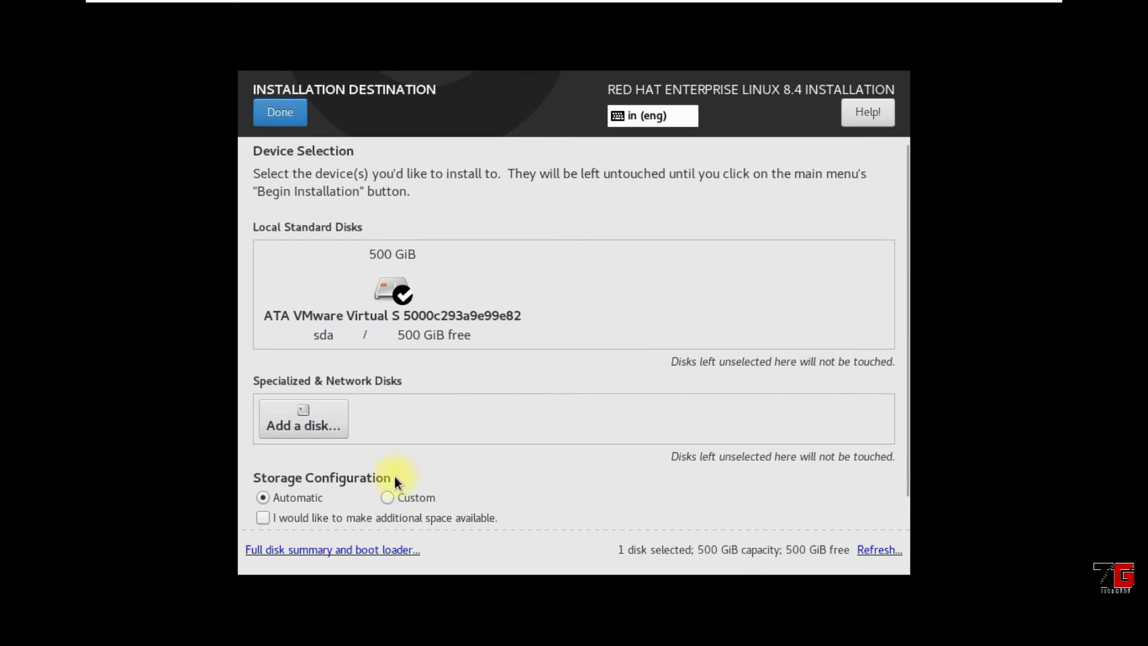
click(387, 498)
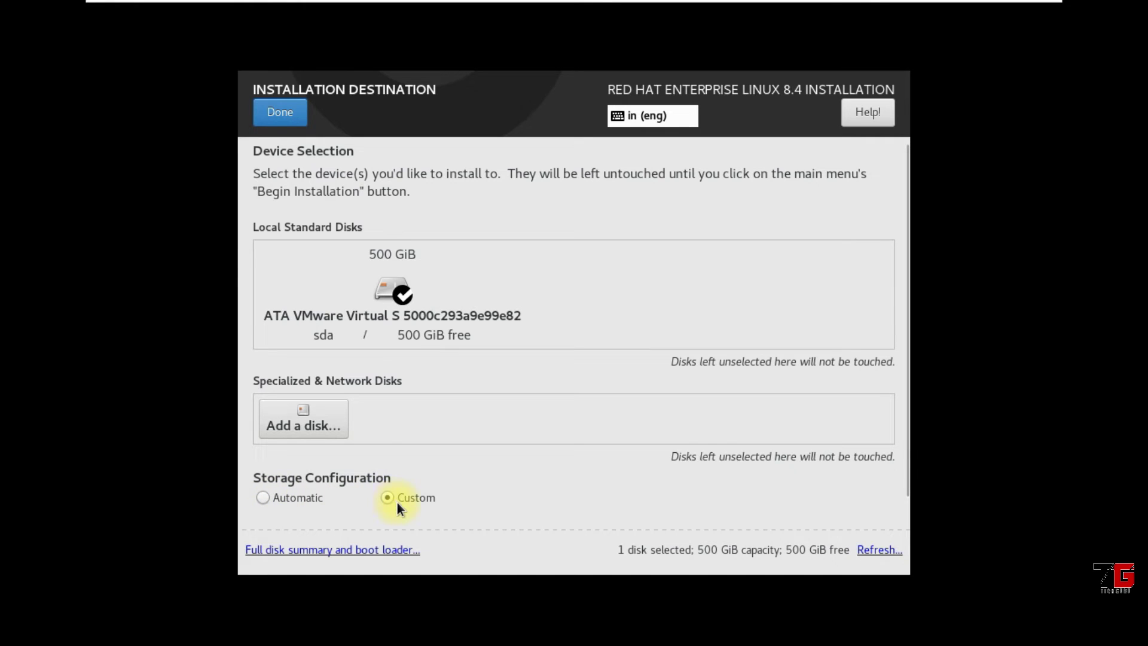
click(277, 113)
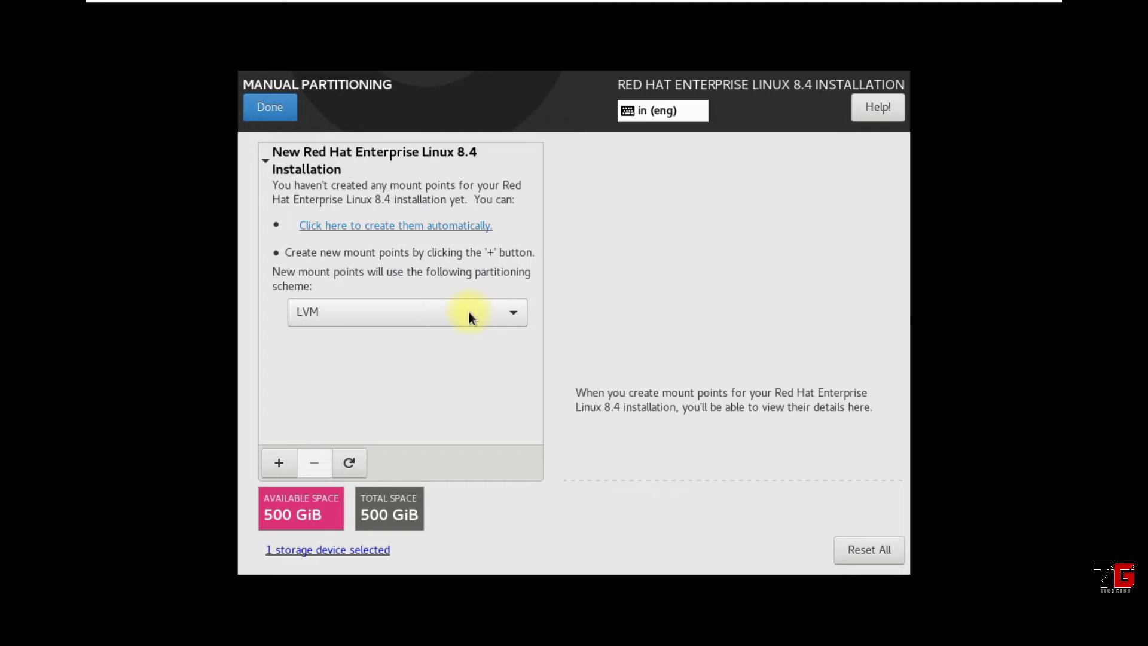
Switch the scheme to Standard Partition and add a /boot mount point with capacity +2g
click(489, 312)
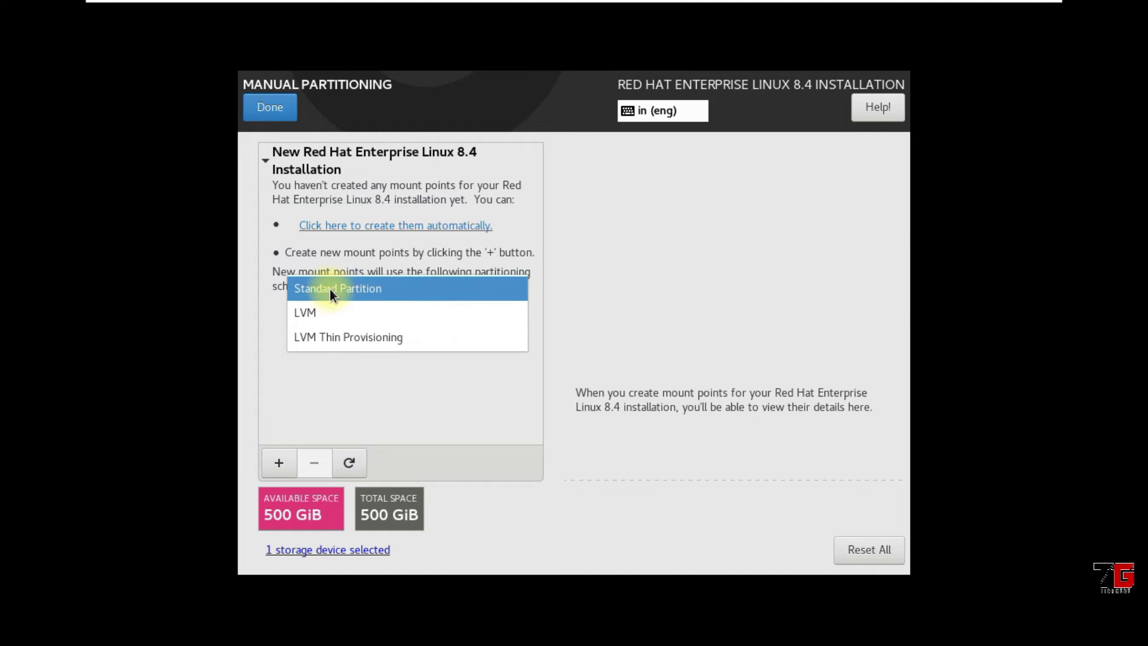
click(418, 293)
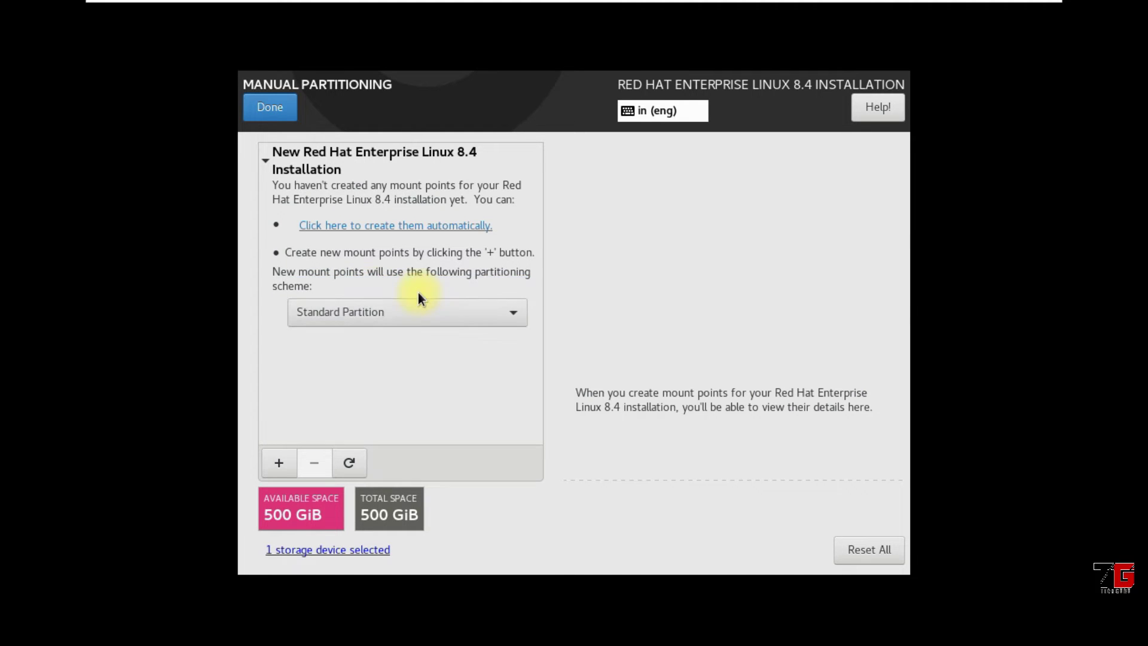
click(279, 463)
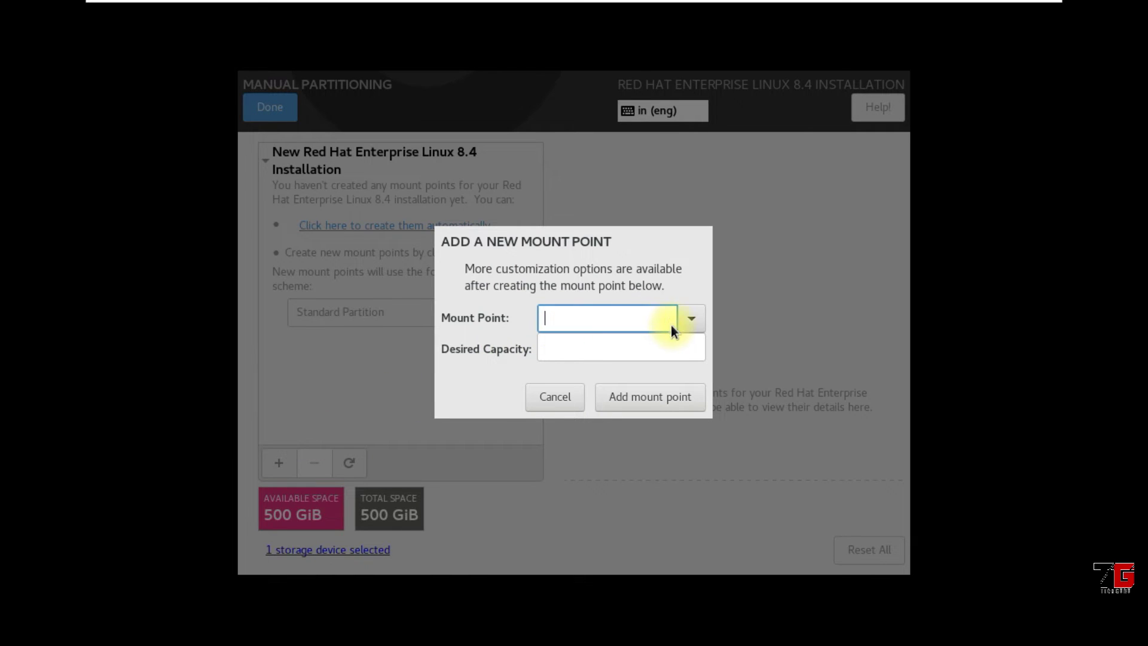
click(687, 321)
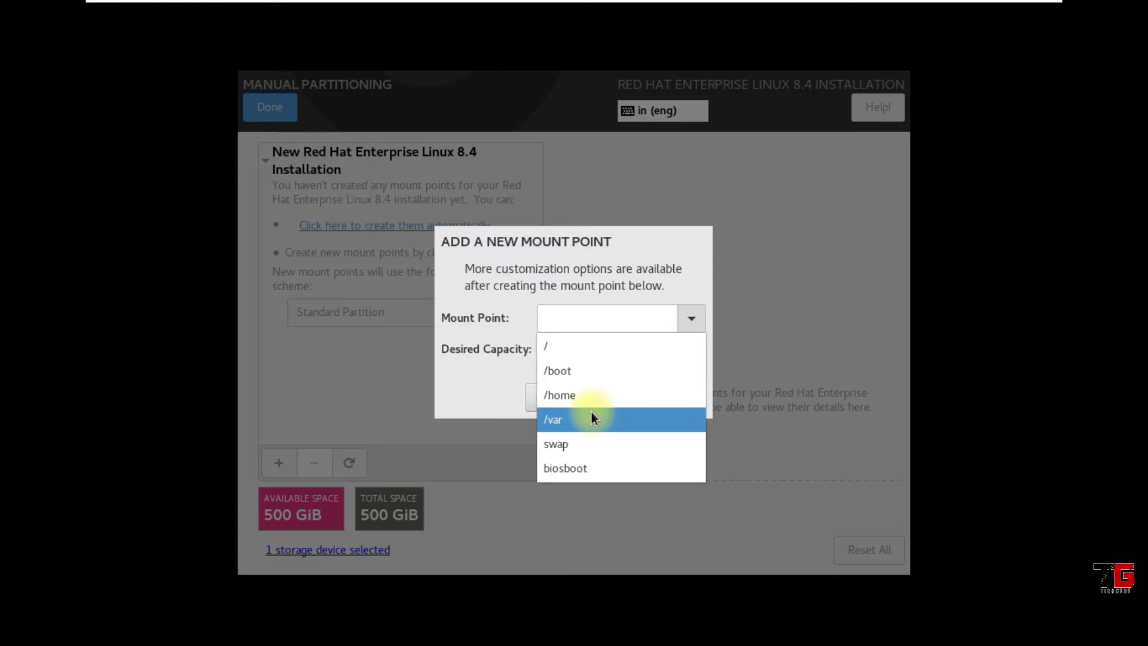
click(573, 370)
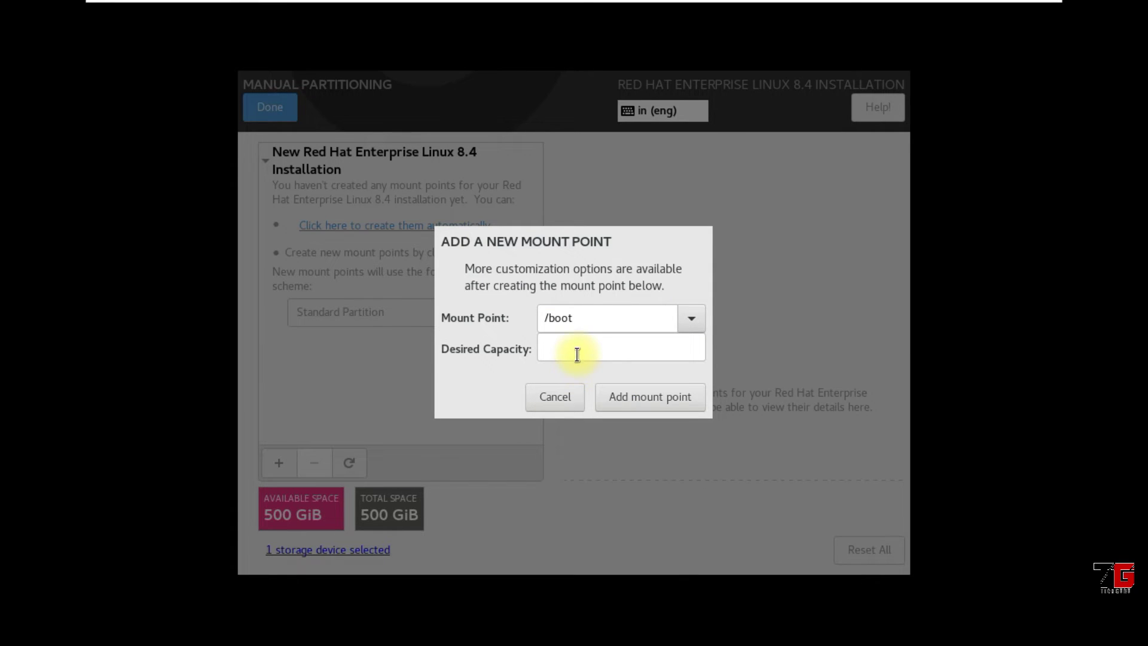
click(580, 348)
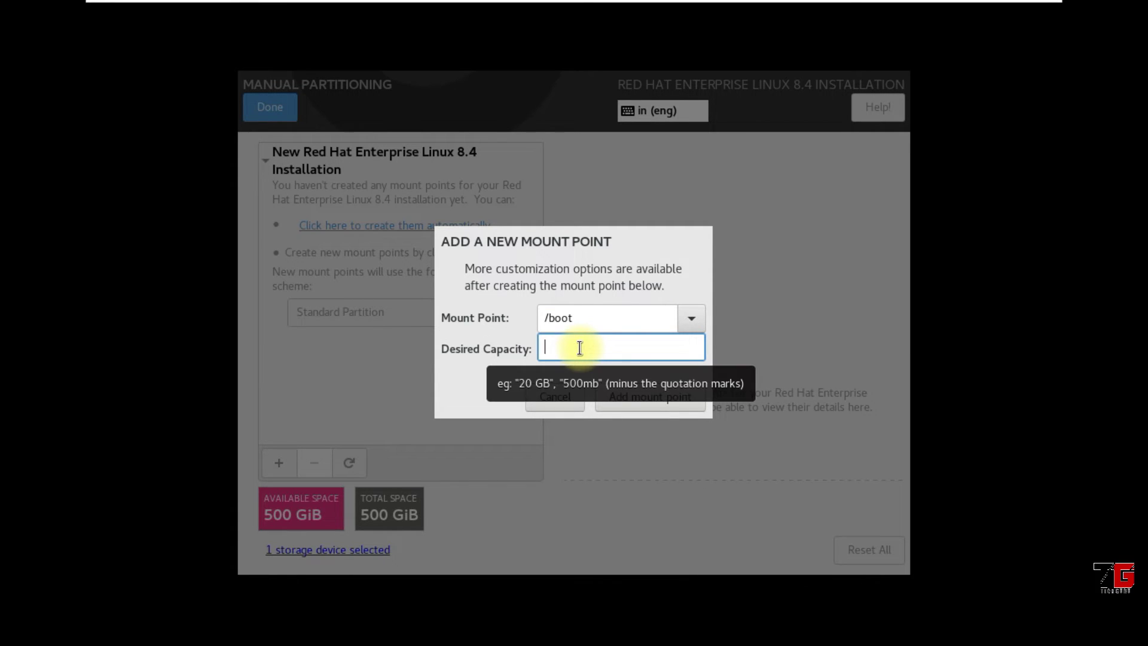
text(+)
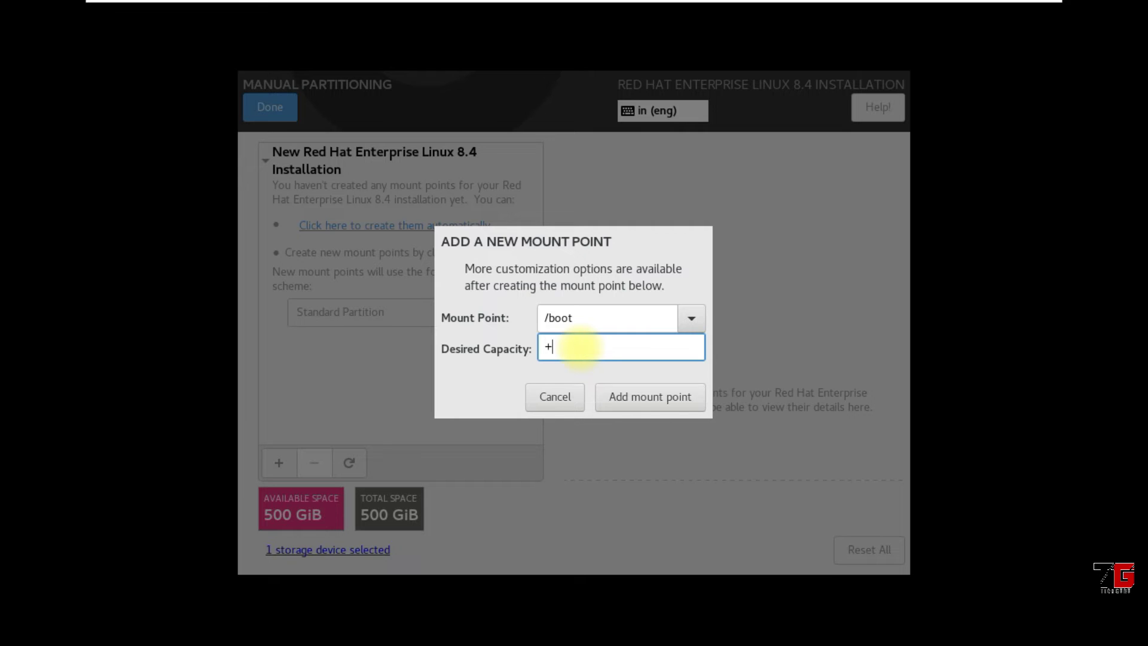
text(2g)
click(643, 396)
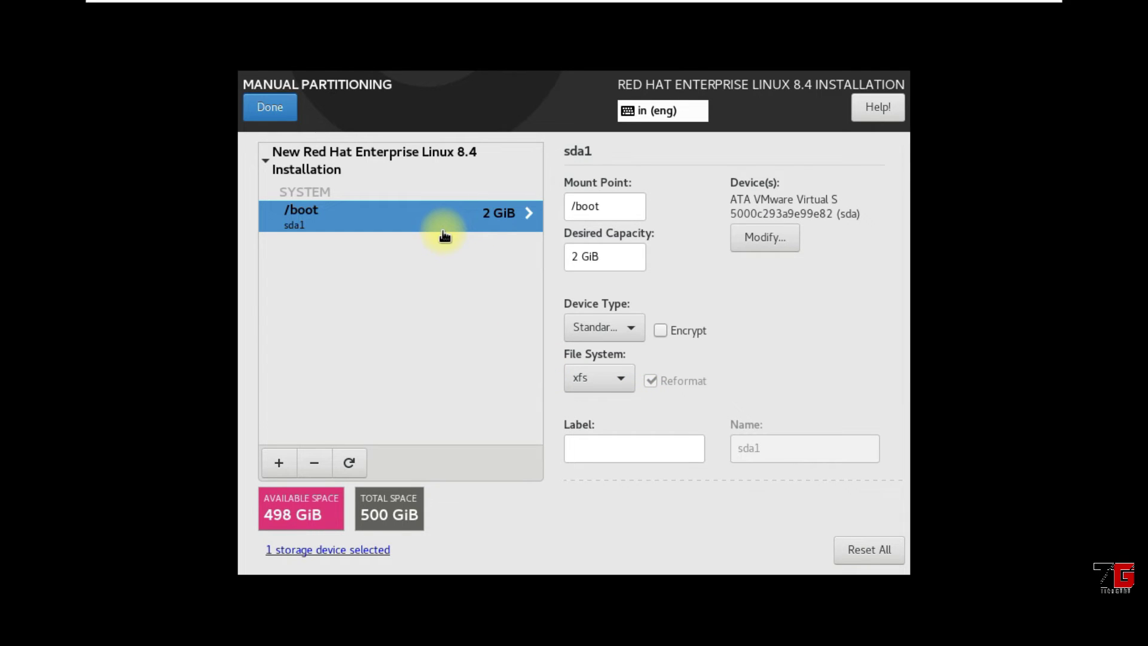
Add a swap mount point with capacity +4g
click(279, 461)
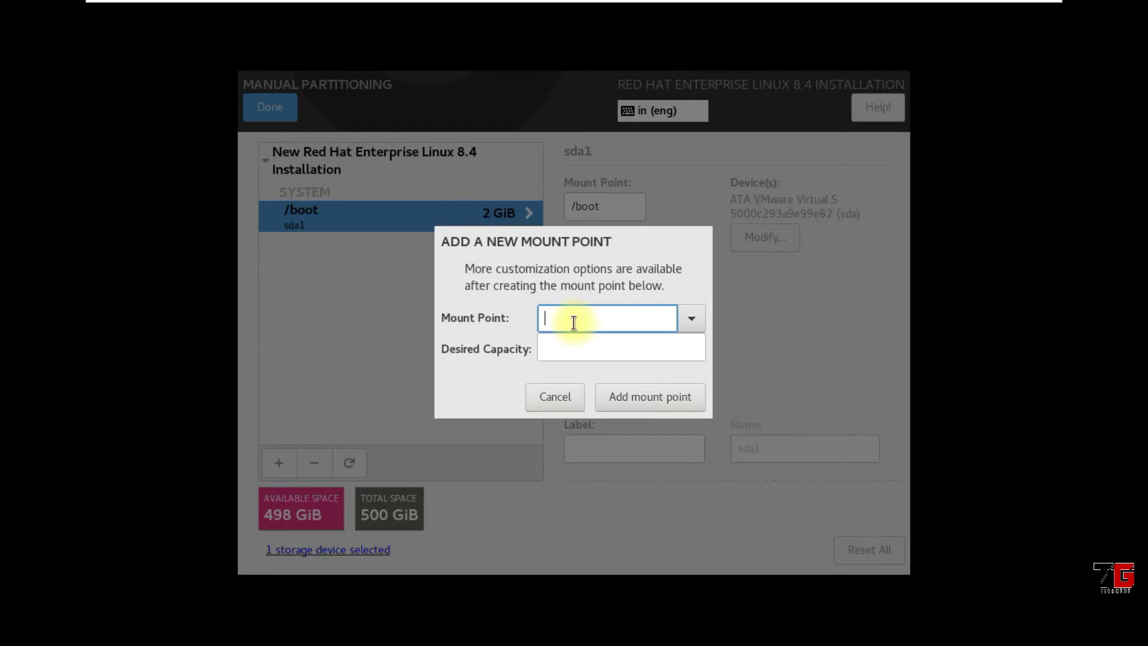
click(690, 320)
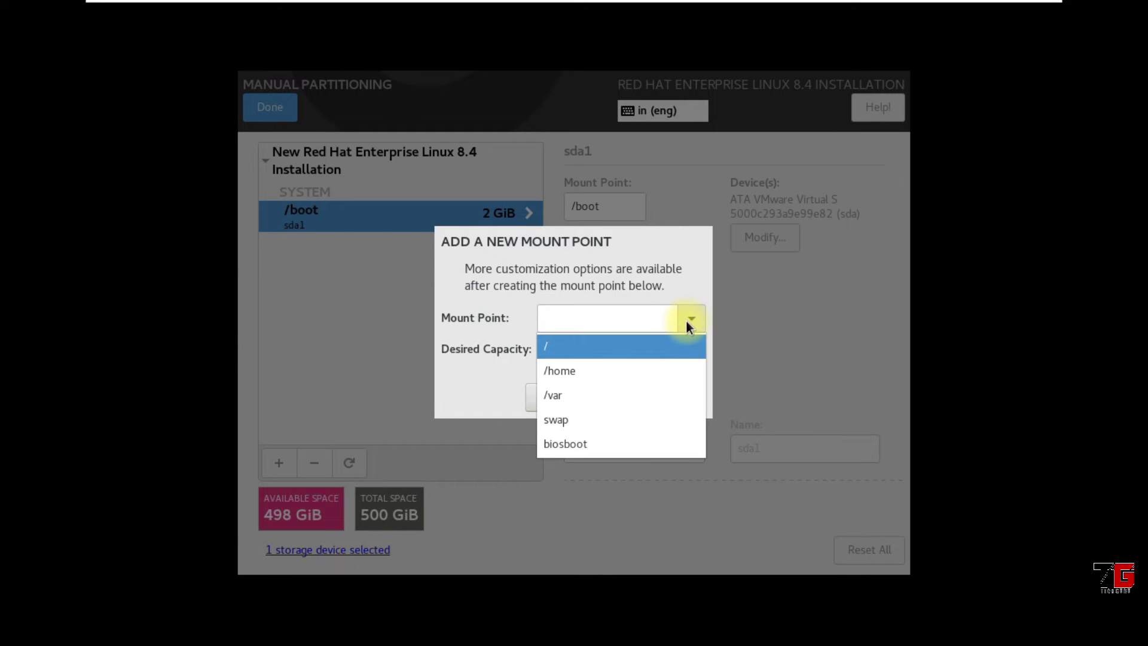
click(563, 422)
click(589, 352)
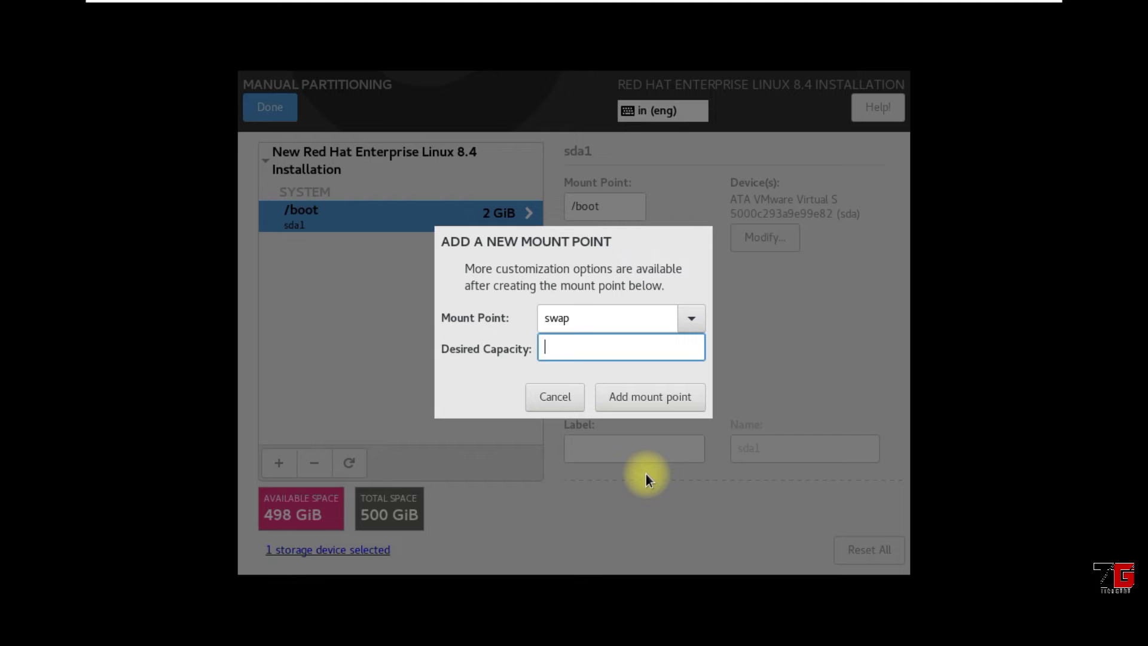
text(+4g)
click(666, 394)
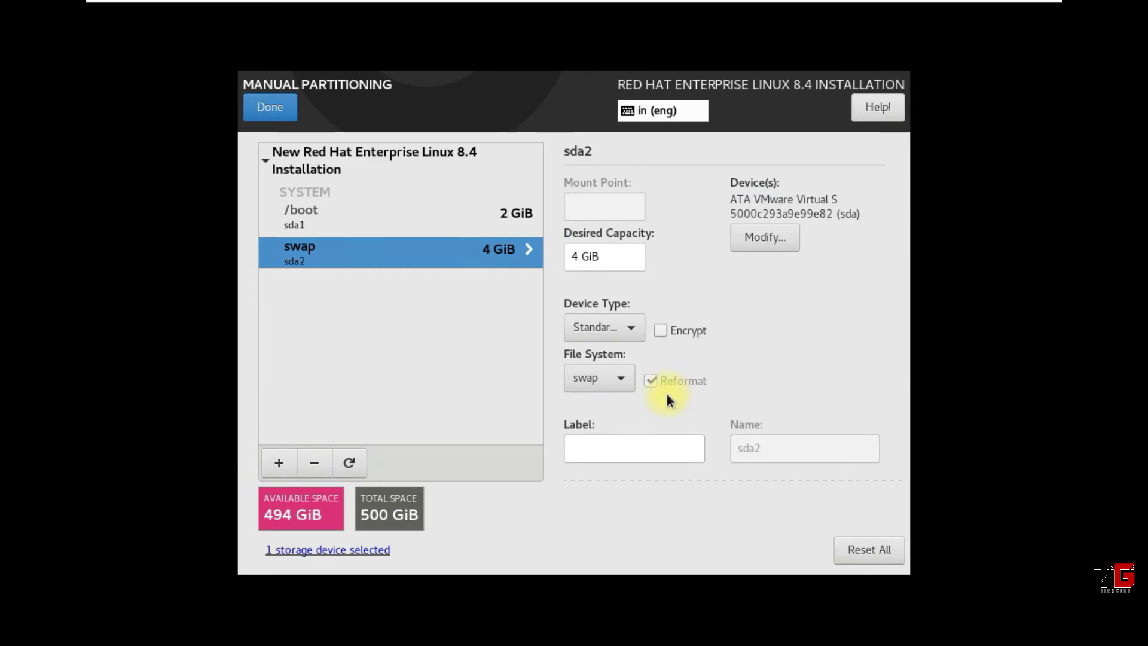
Add a root (/) mount point with capacity +50g
click(281, 461)
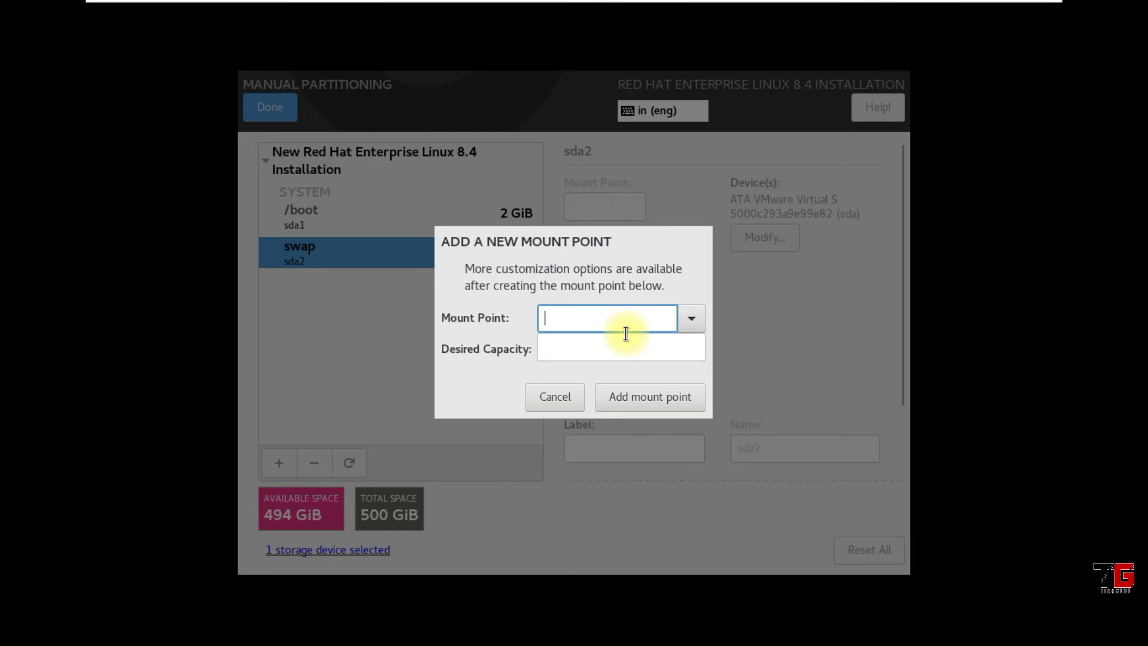
click(694, 318)
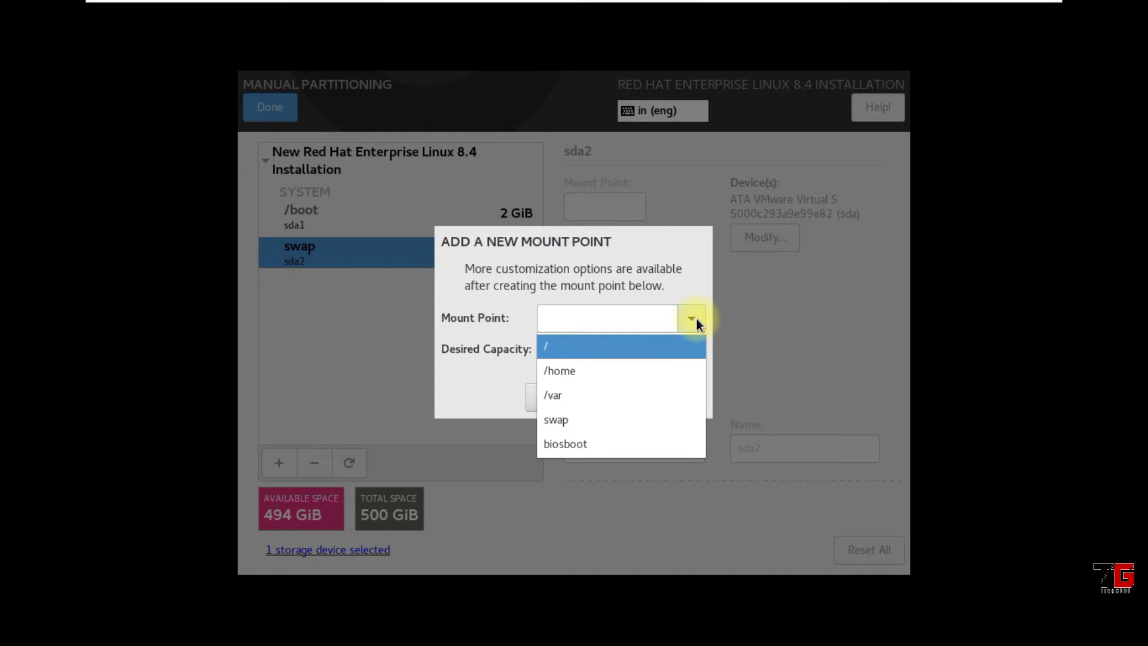
click(627, 346)
click(627, 346)
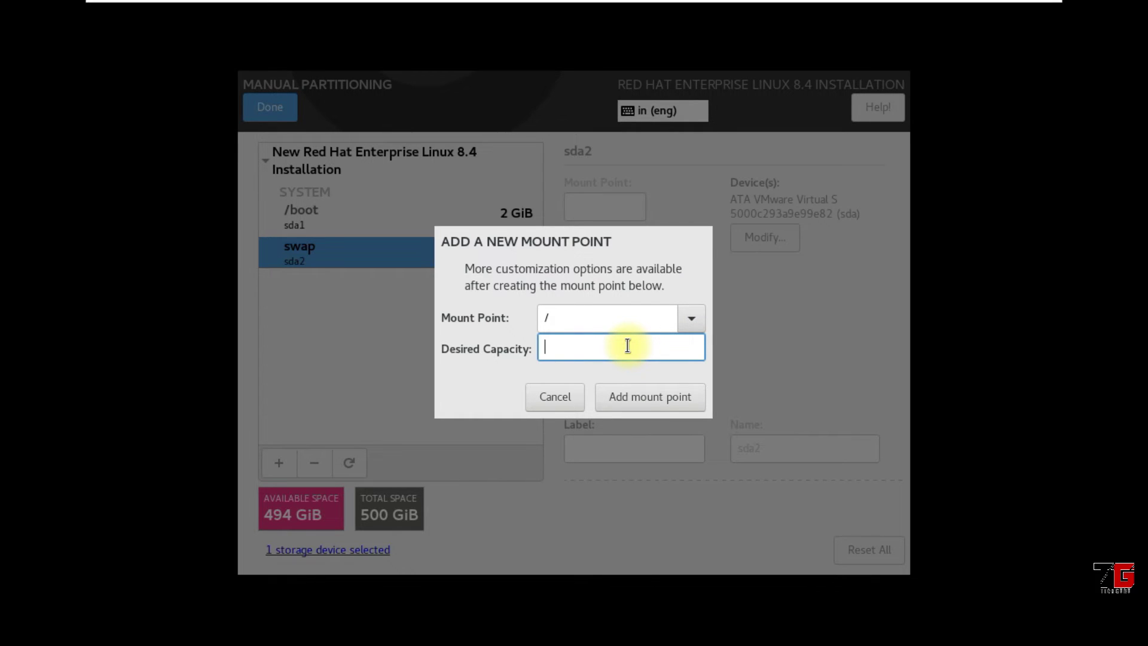
text(+50g)
click(640, 392)
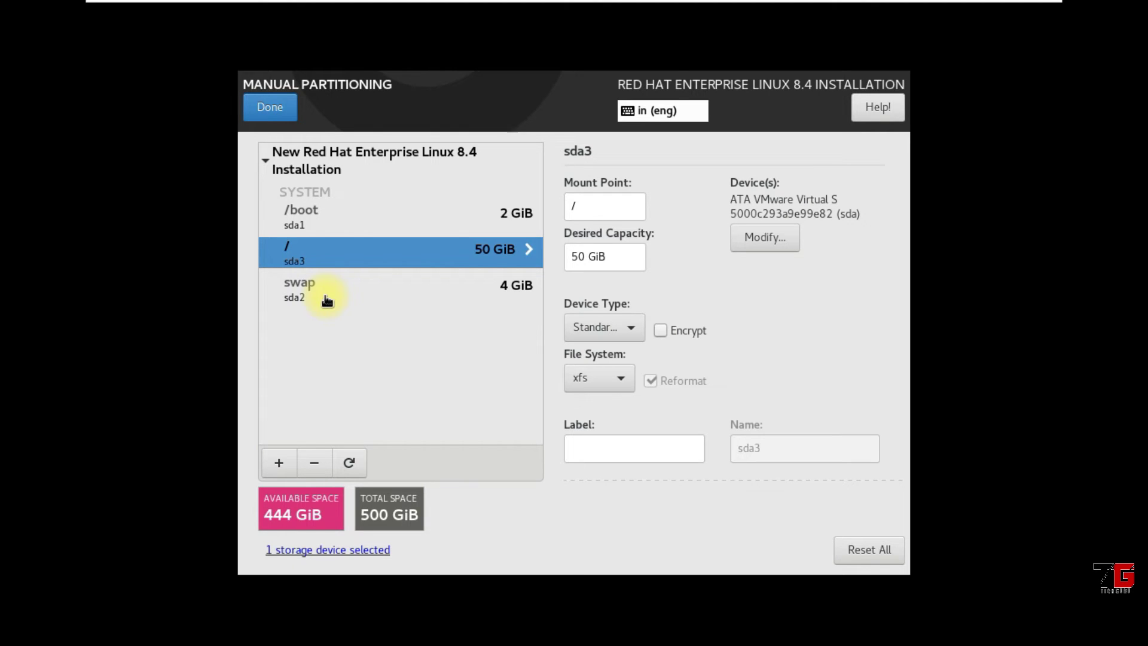
Review the /boot, swap and root partitions, then dismiss the extra Add Mount Point form unused
click(302, 221)
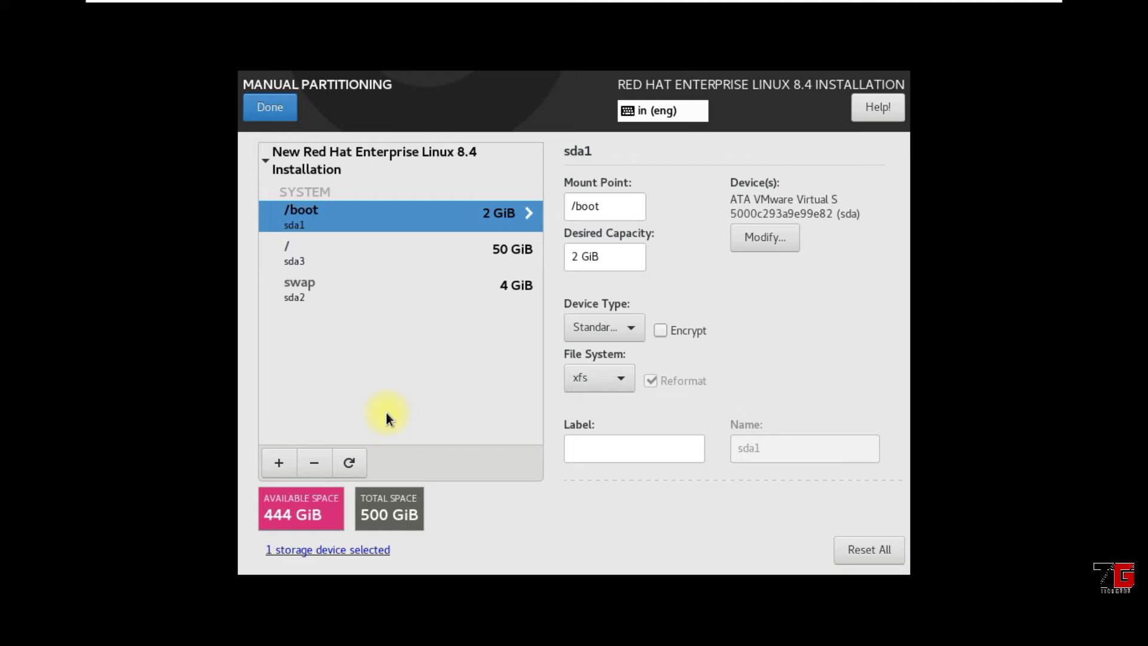
click(329, 290)
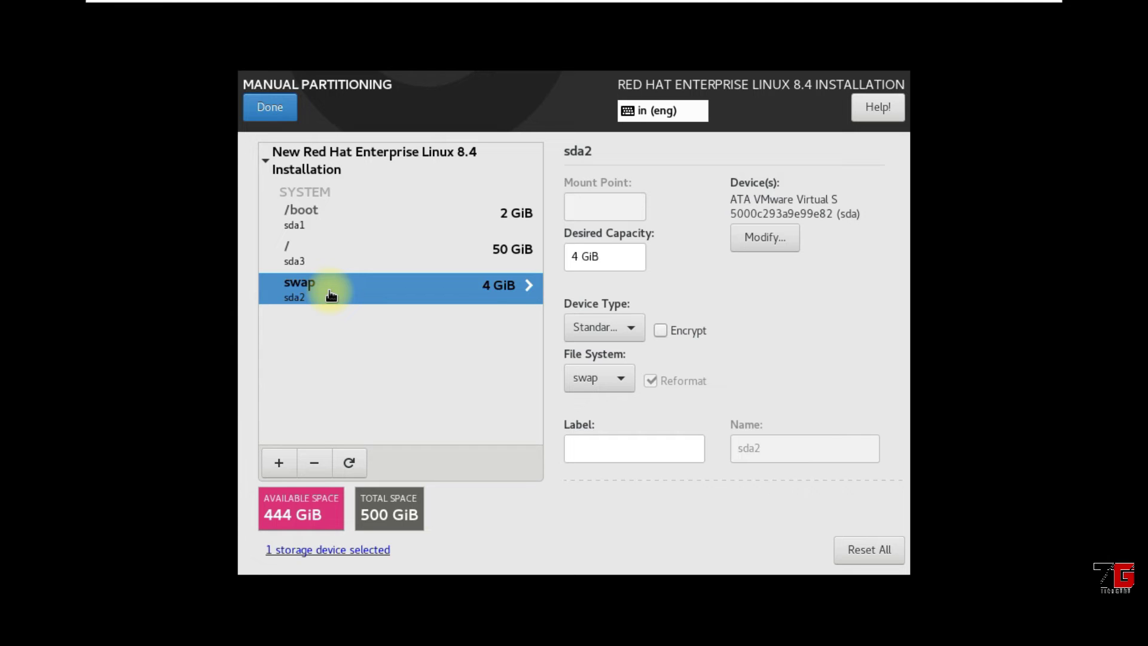
click(333, 258)
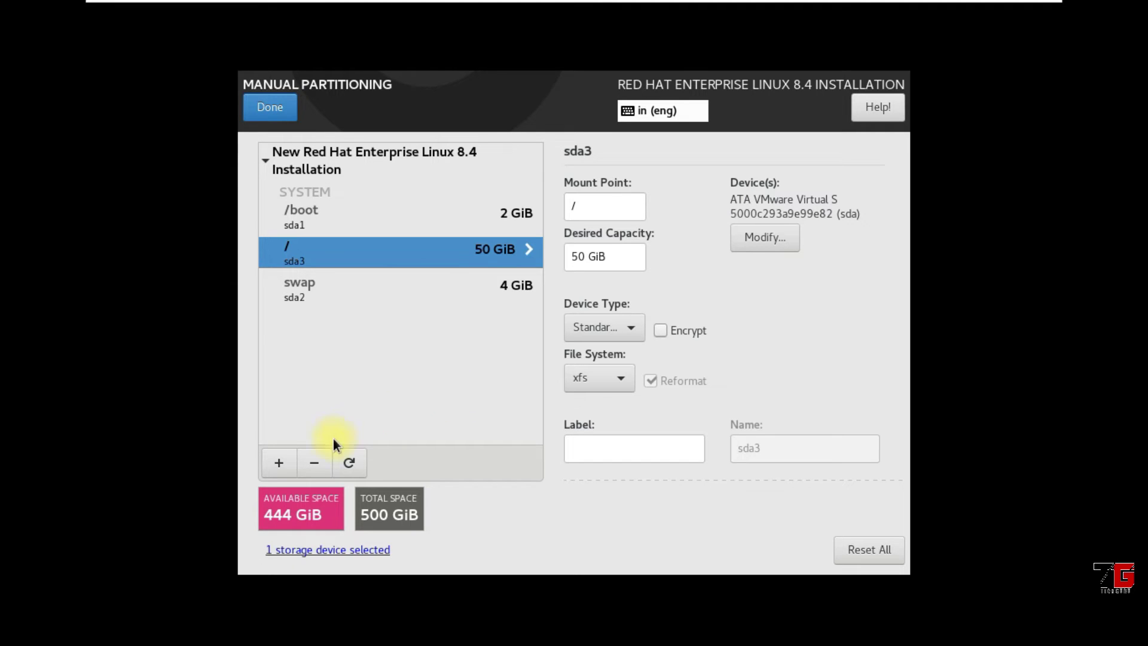
click(279, 464)
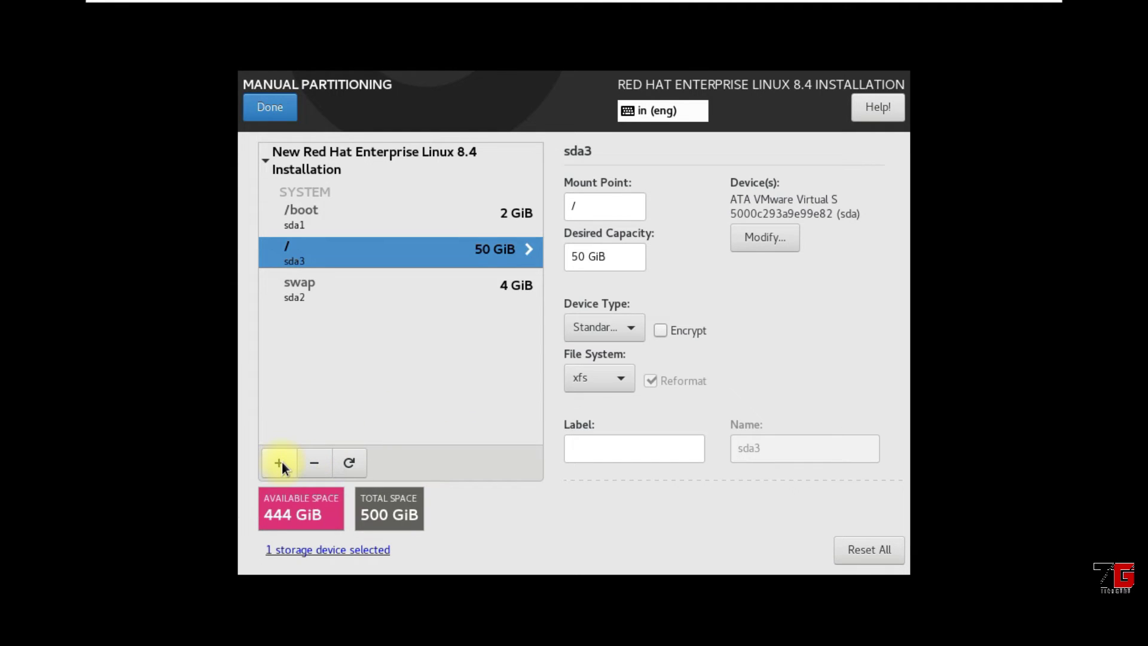
click(690, 323)
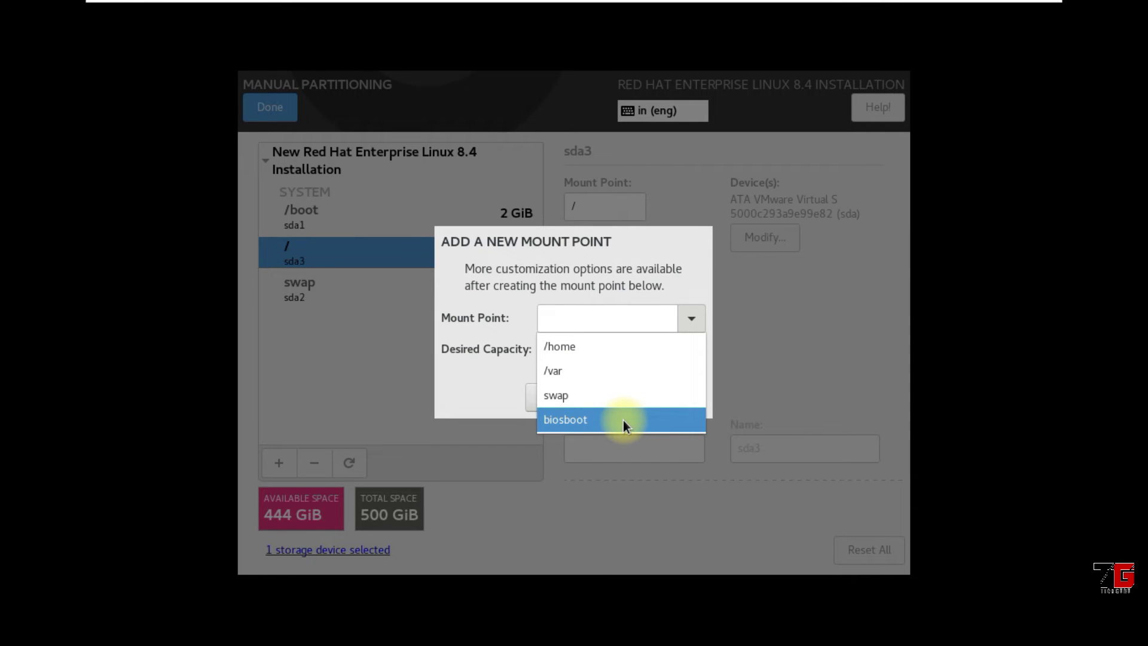
click(486, 397)
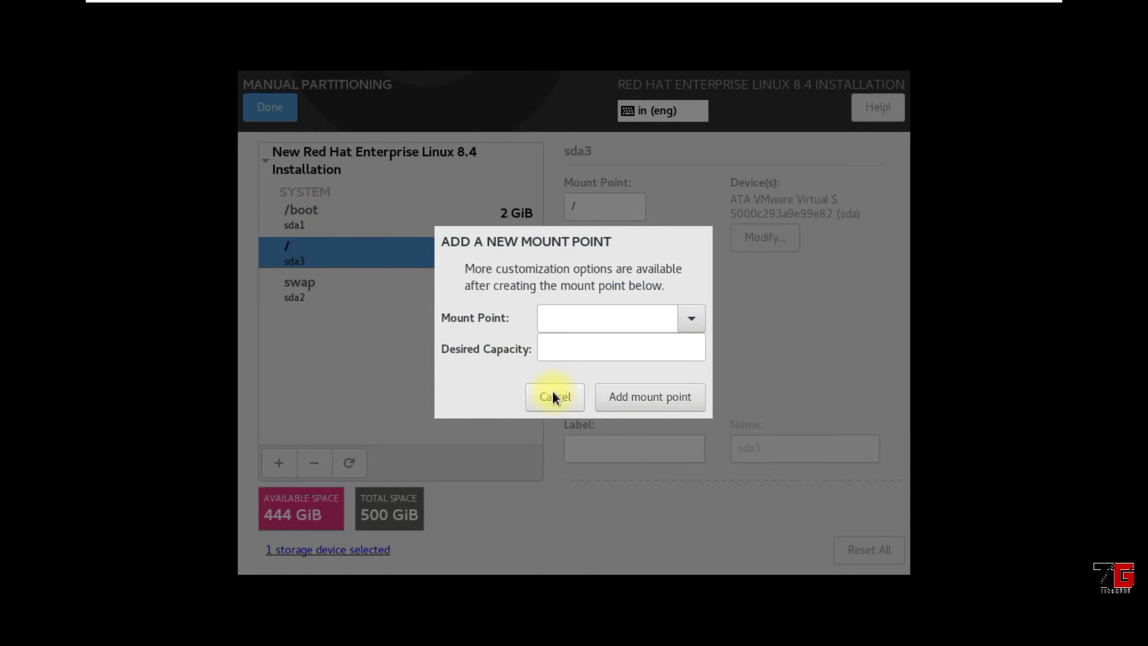
click(567, 397)
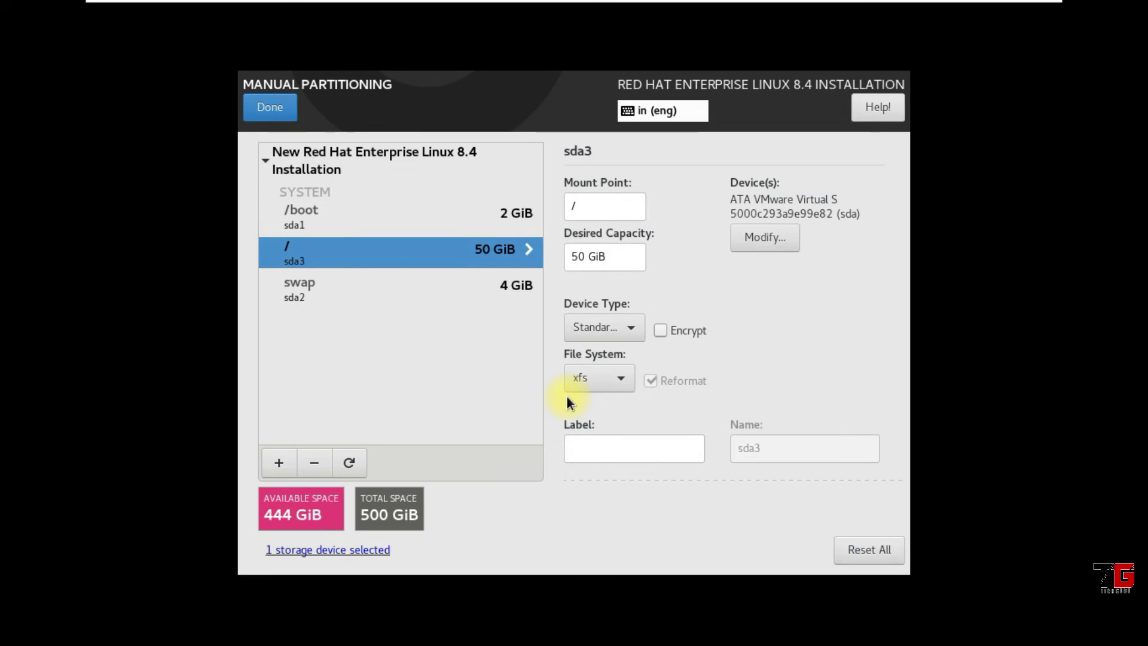
Finish partitioning and accept the changes in the Summary of Changes
click(281, 107)
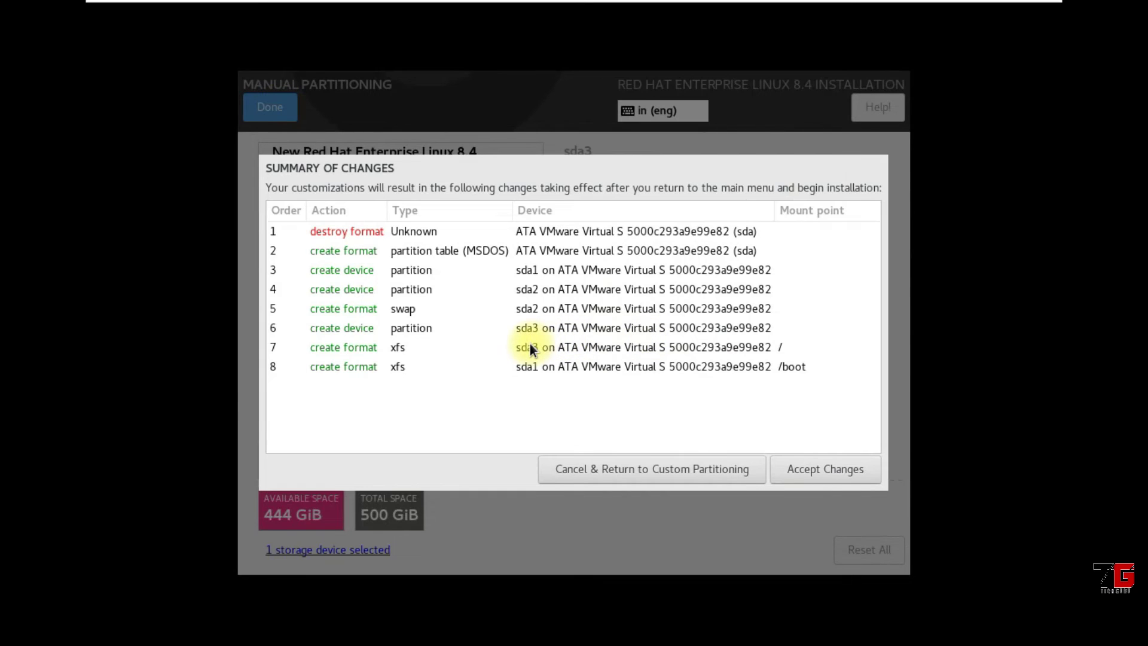
click(853, 471)
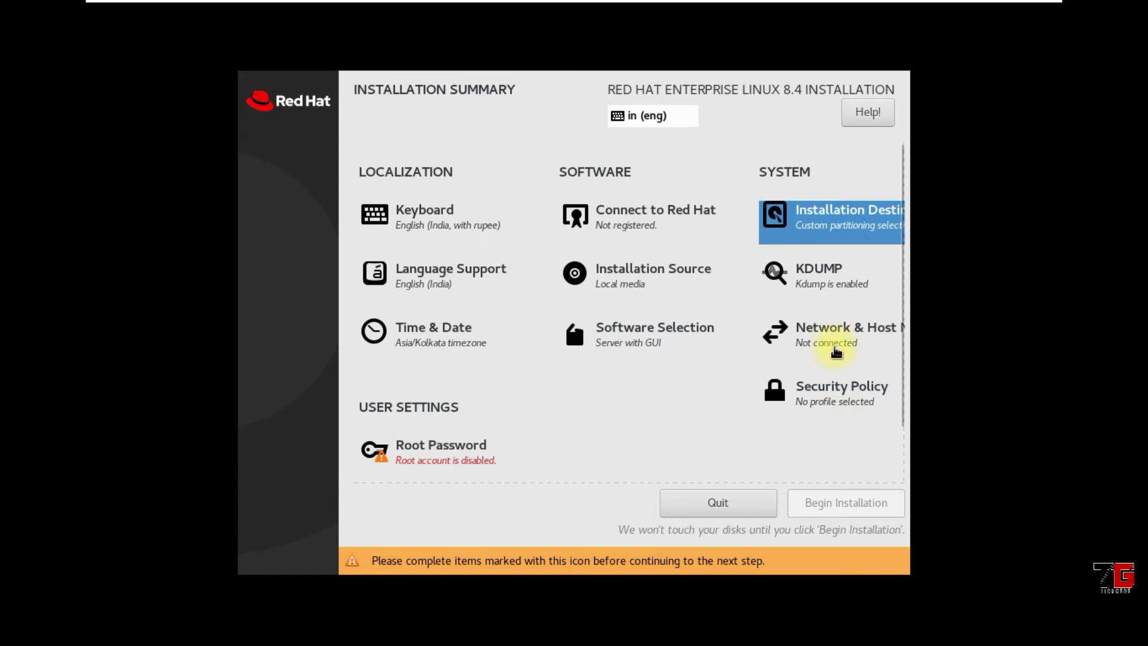
click(834, 334)
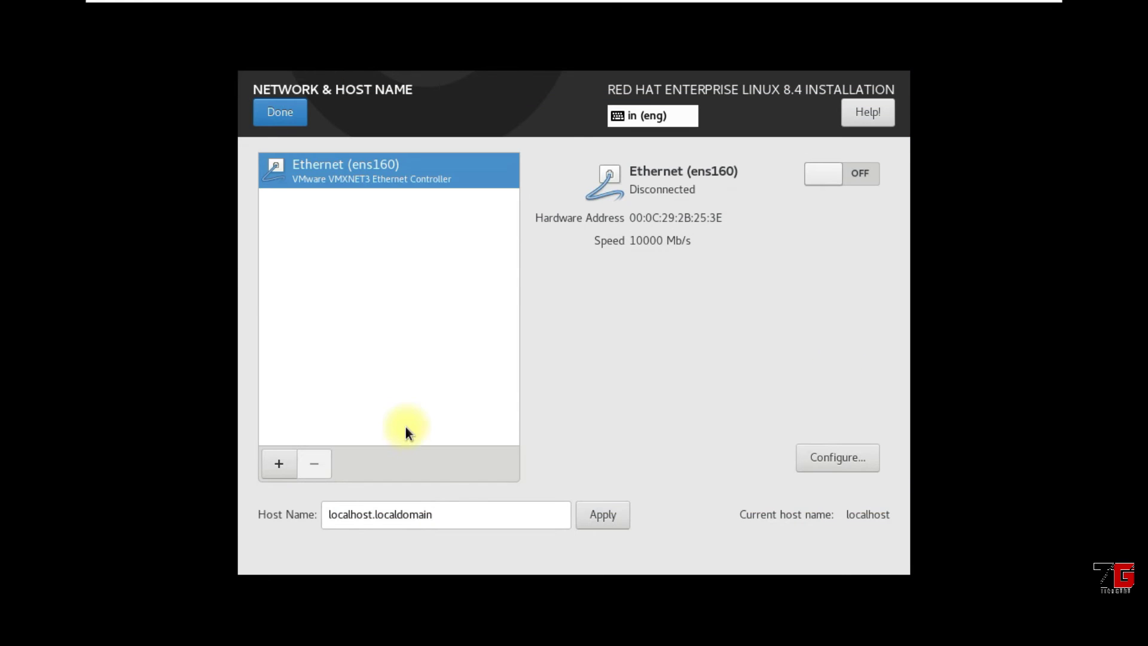
Replace the existing host name with techguru, apply it, and return to the summary
drag(453, 514, 297, 517)
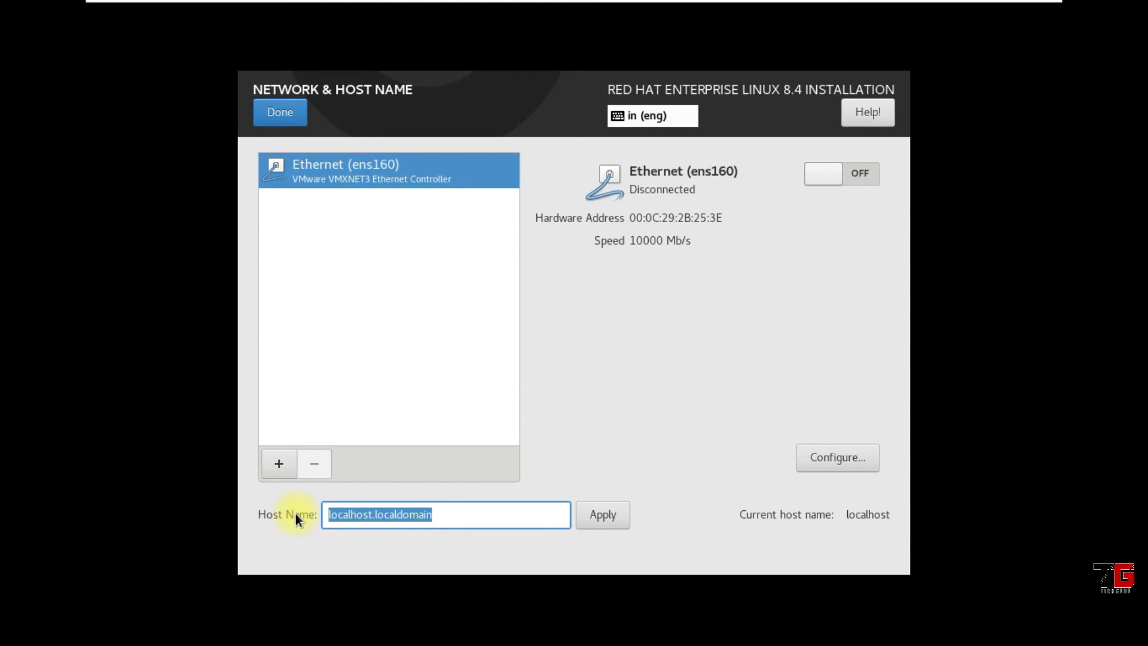
text(tech)
text(guru)
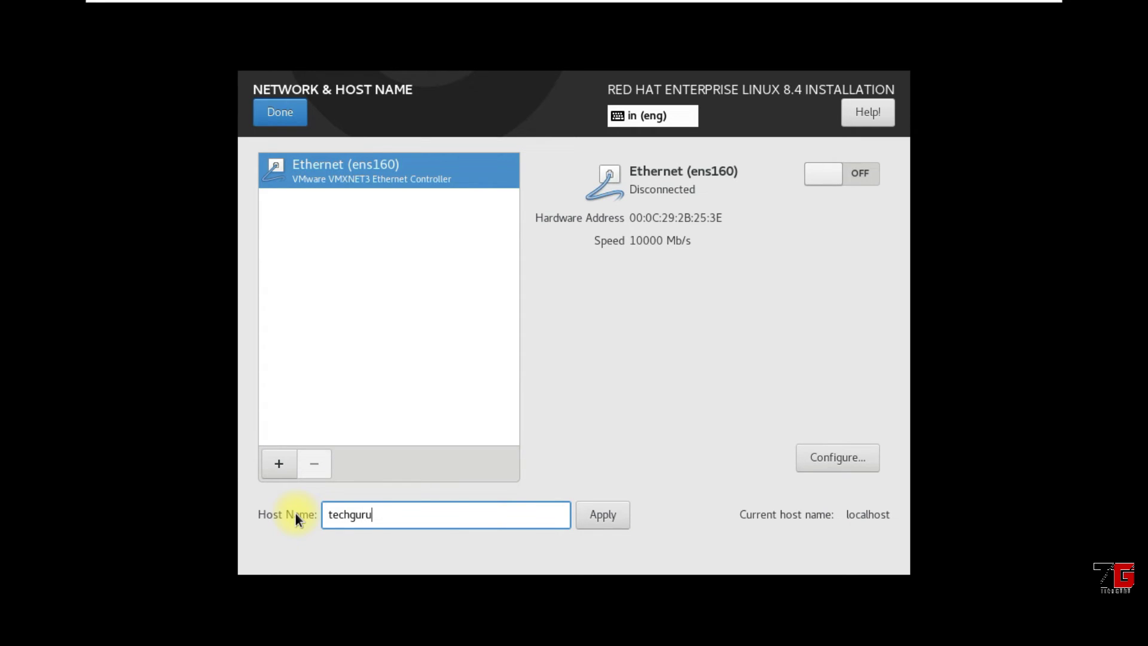
click(615, 515)
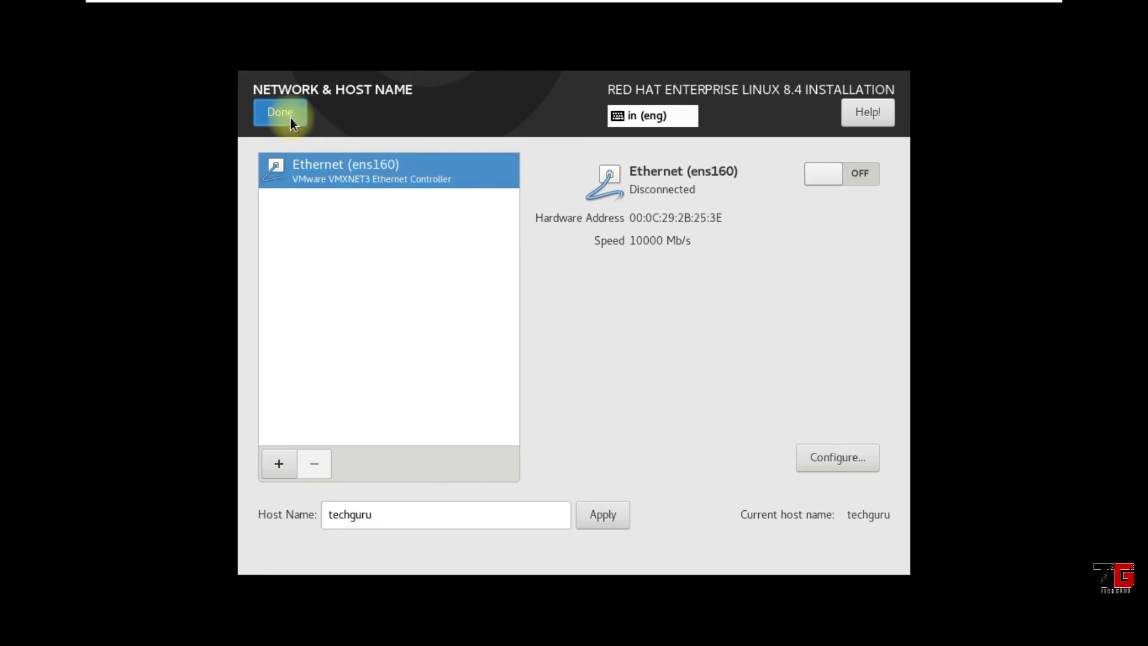
click(290, 117)
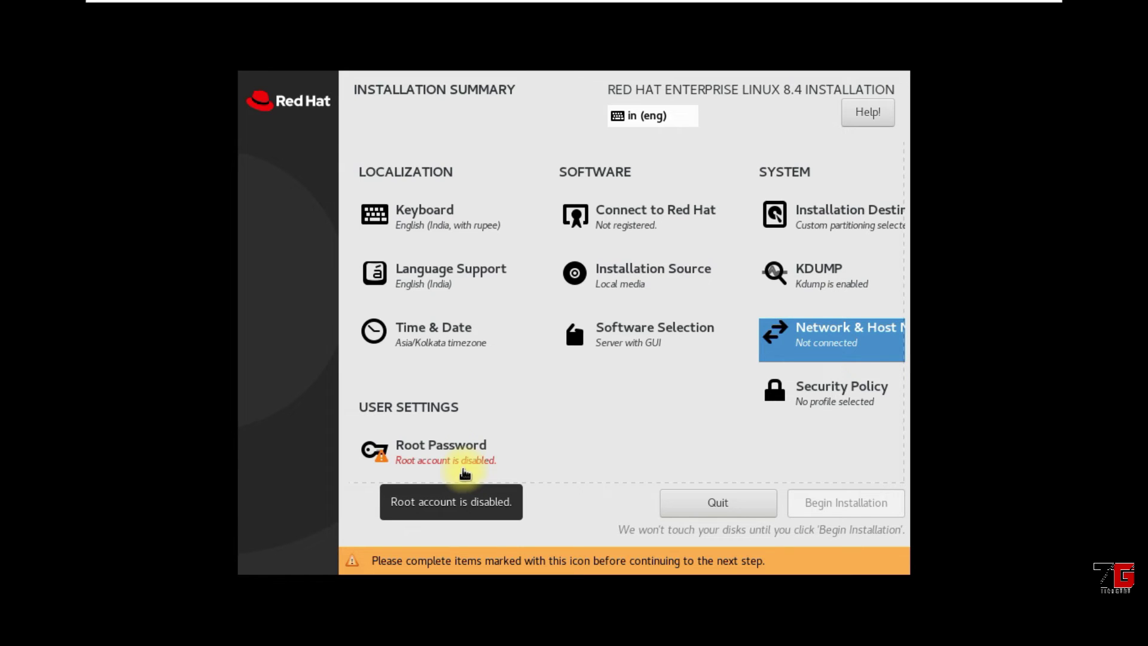
Enter and confirm the root password, accepting the short-password warning
click(462, 450)
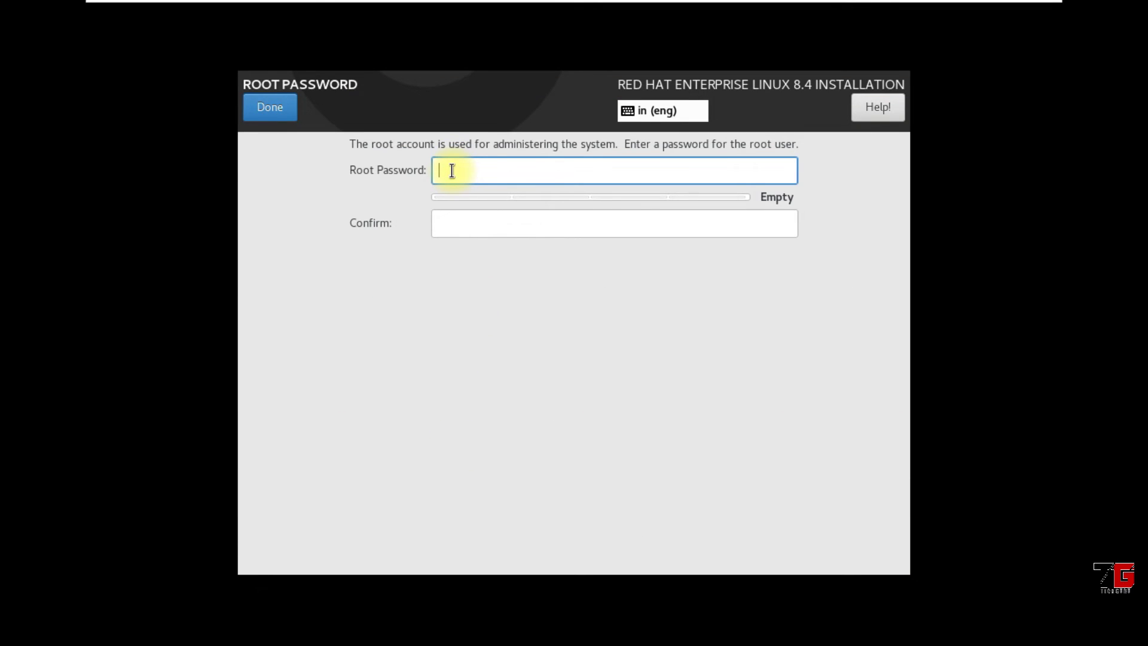
text(red)
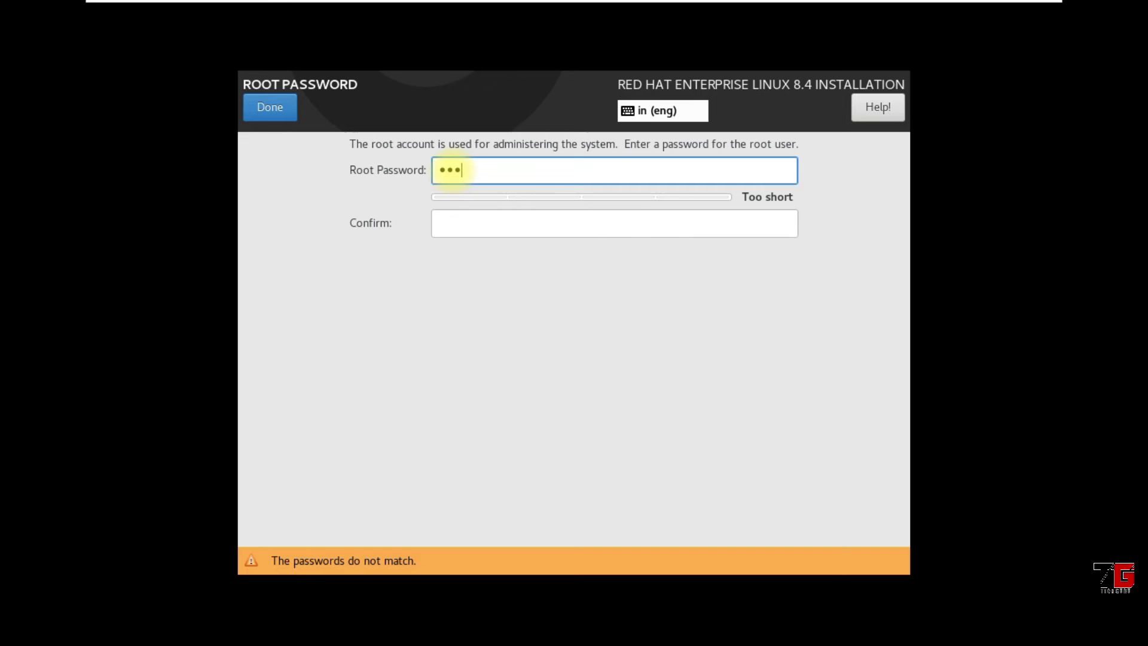
click(443, 221)
text(red)
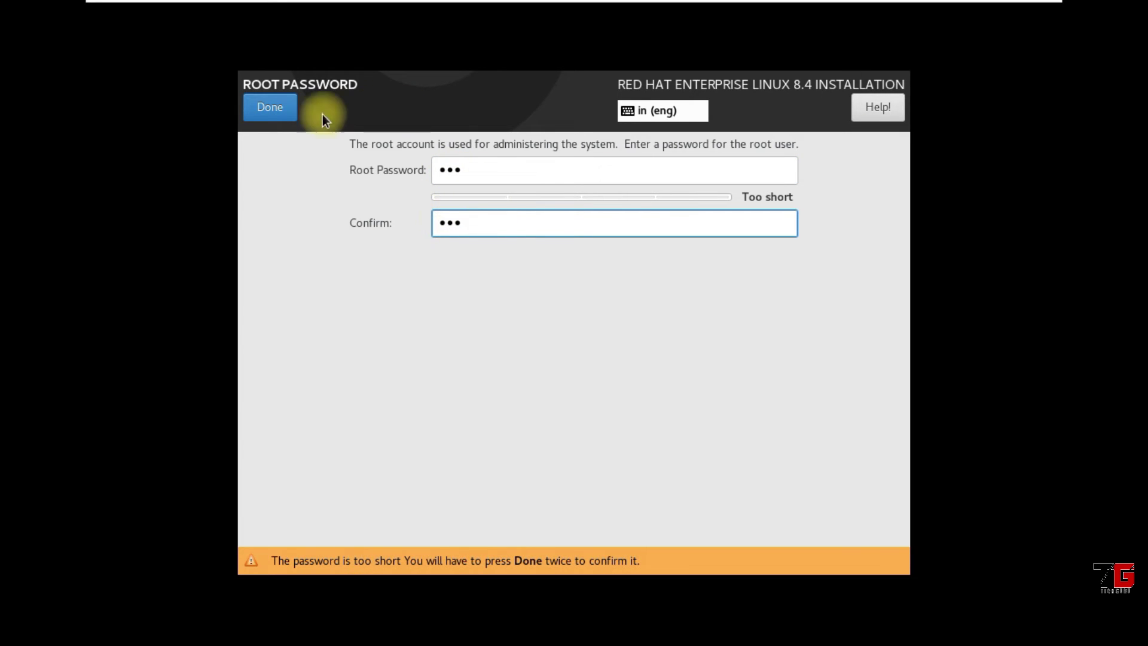
click(281, 112)
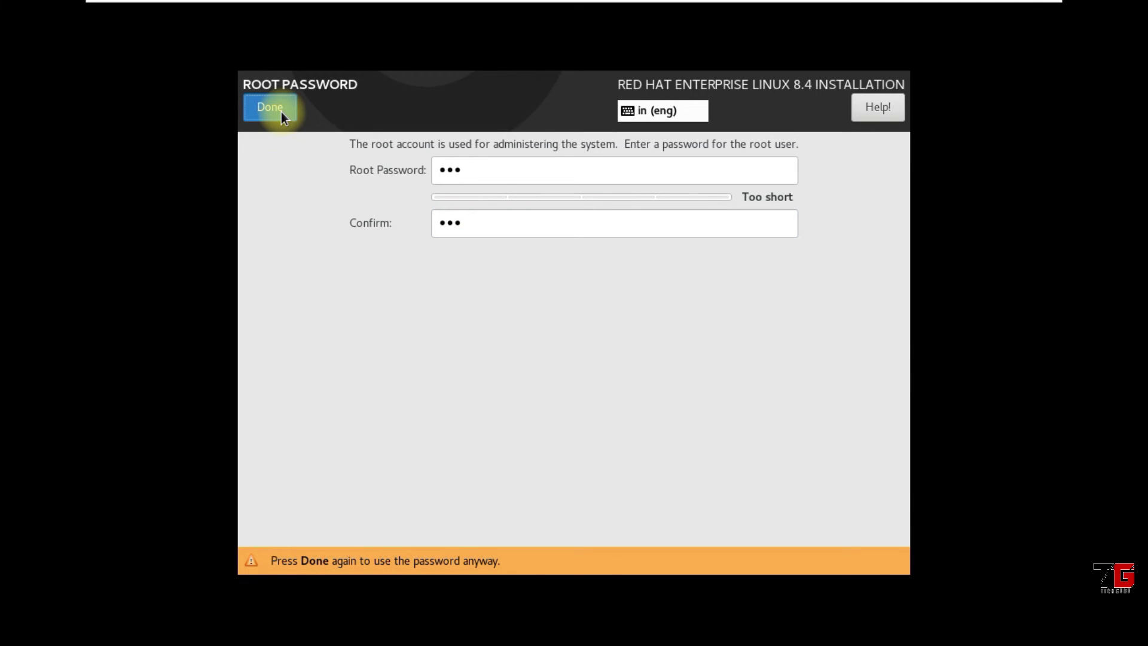
click(281, 112)
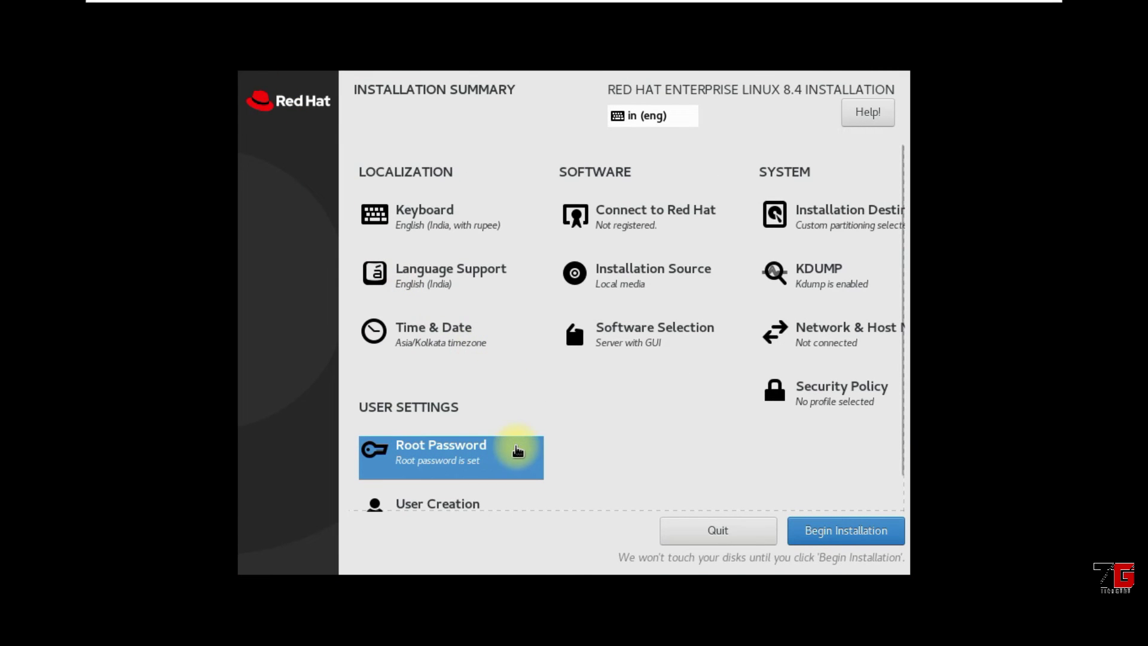
scroll(515, 448, down, 2)
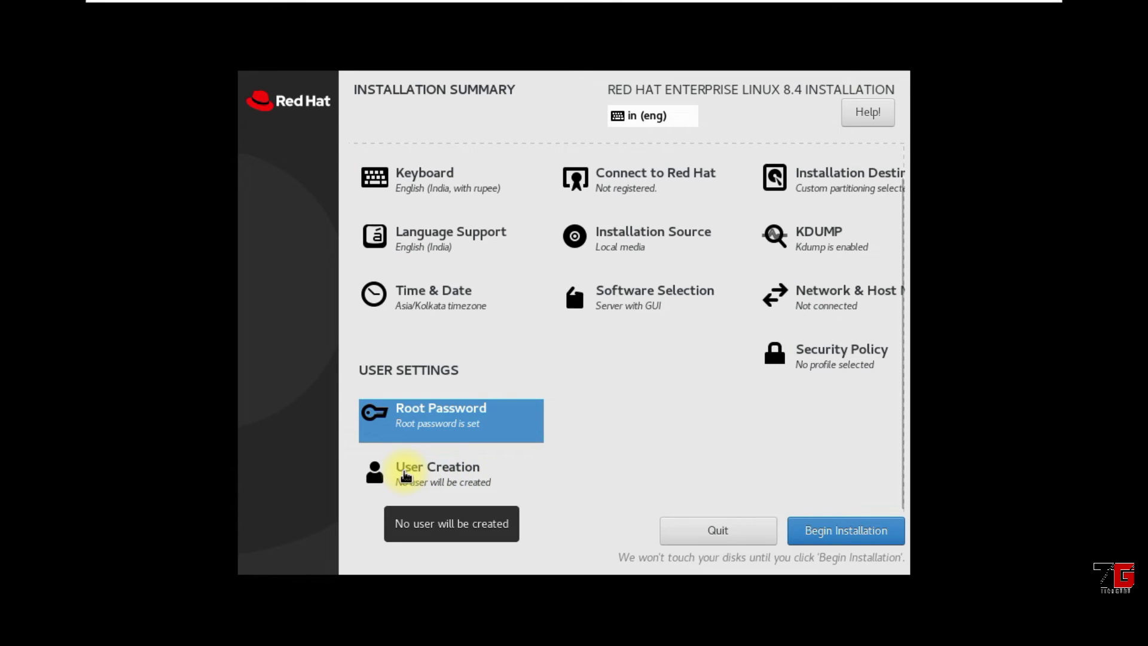
Enter the new user's full name, make them an administrator, and set and confirm their password
click(449, 474)
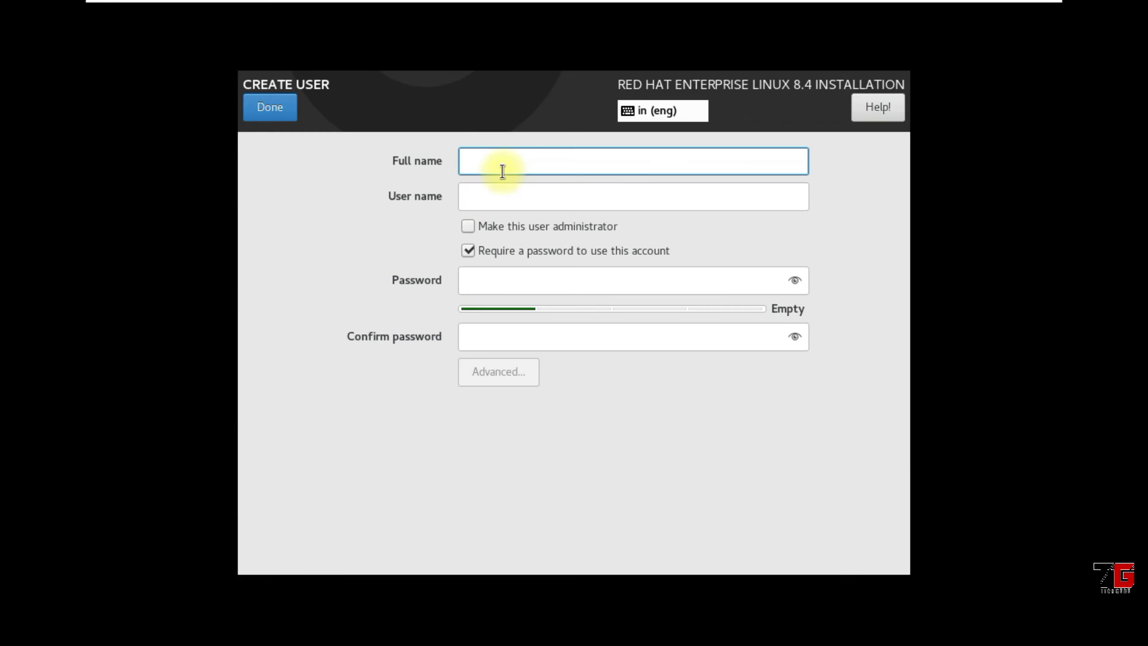
text(dee)
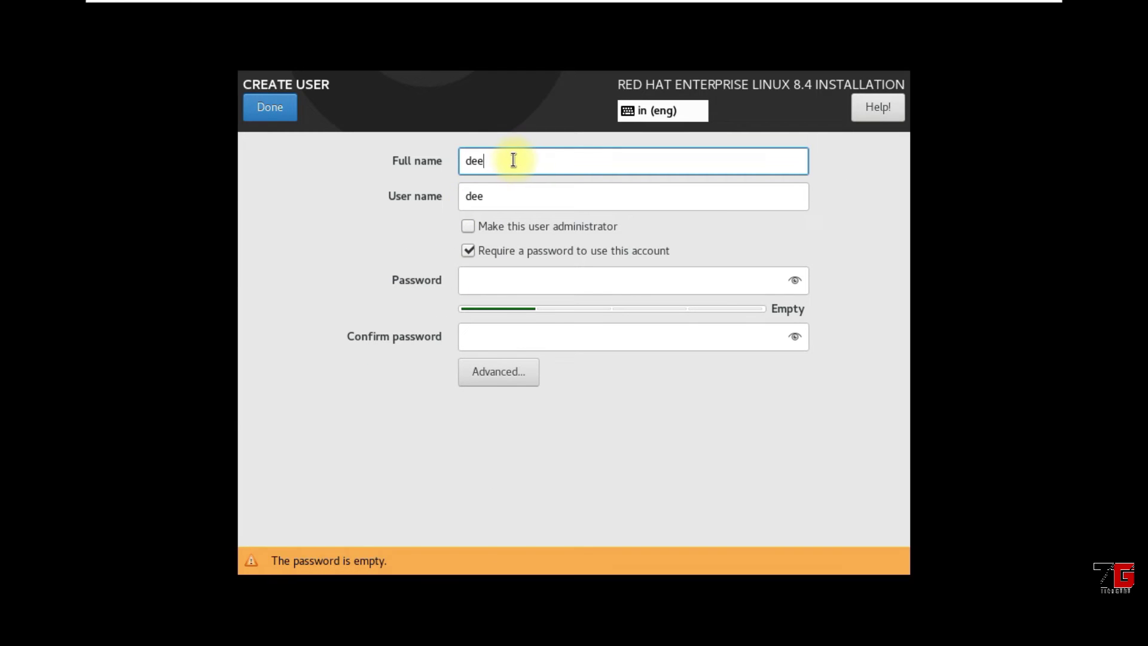
text(paksood)
key(Tab)
key(Tab)
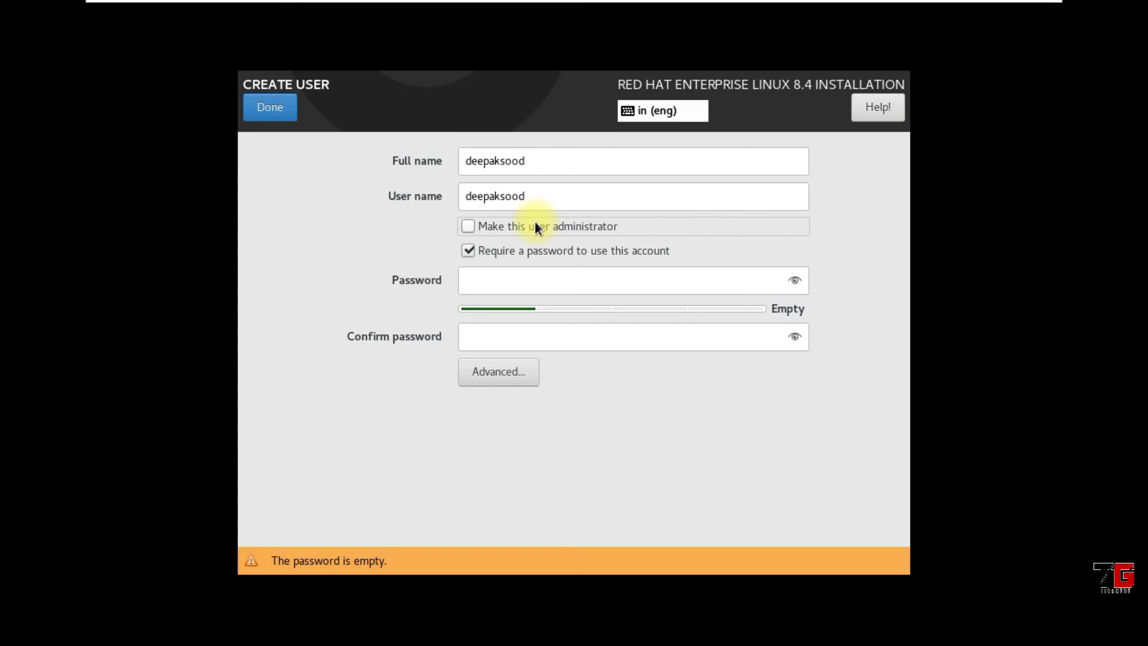
click(472, 229)
click(481, 277)
text(***)
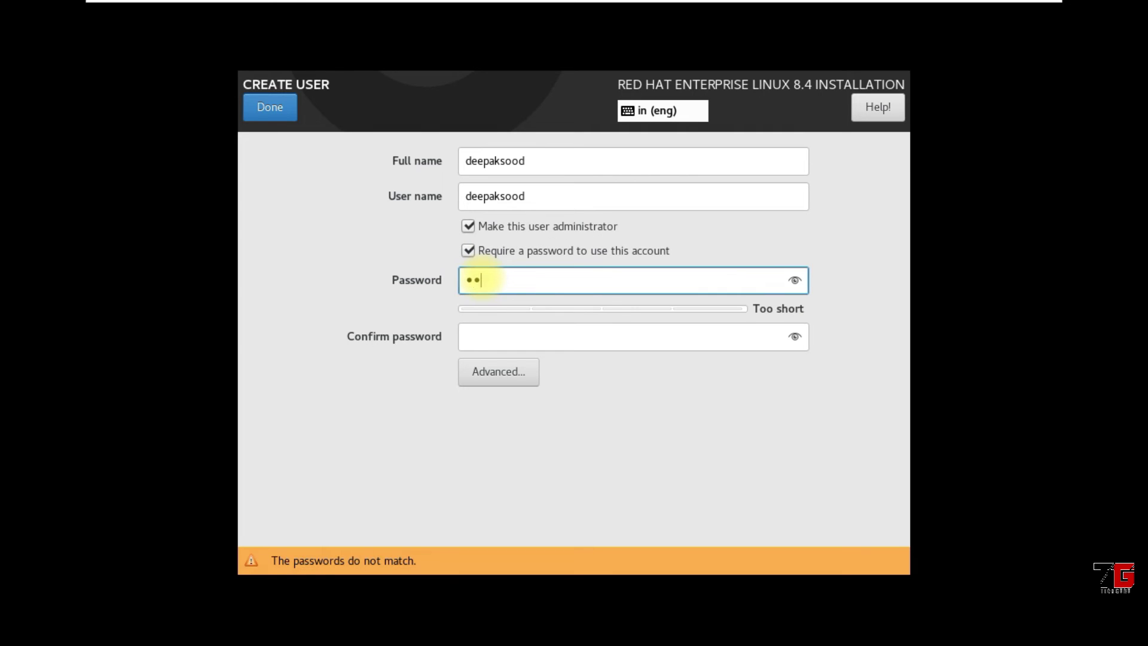
click(485, 336)
text(***)
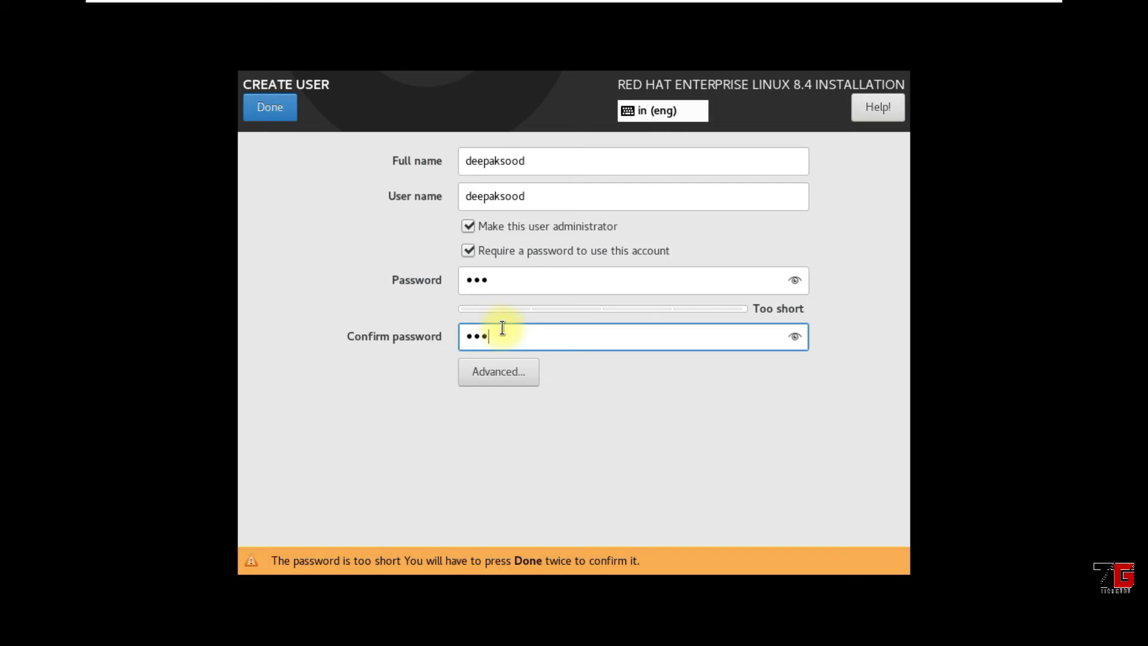
Inspect the user's advanced settings without changes, then save the administrator account despite the short password
click(512, 374)
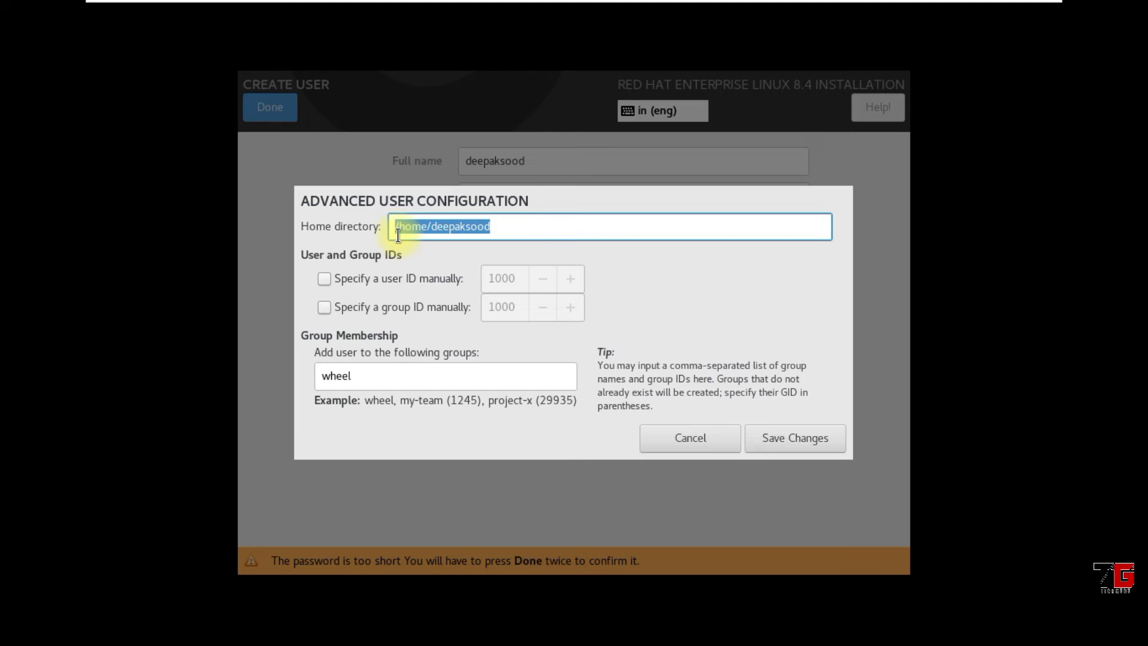
click(501, 232)
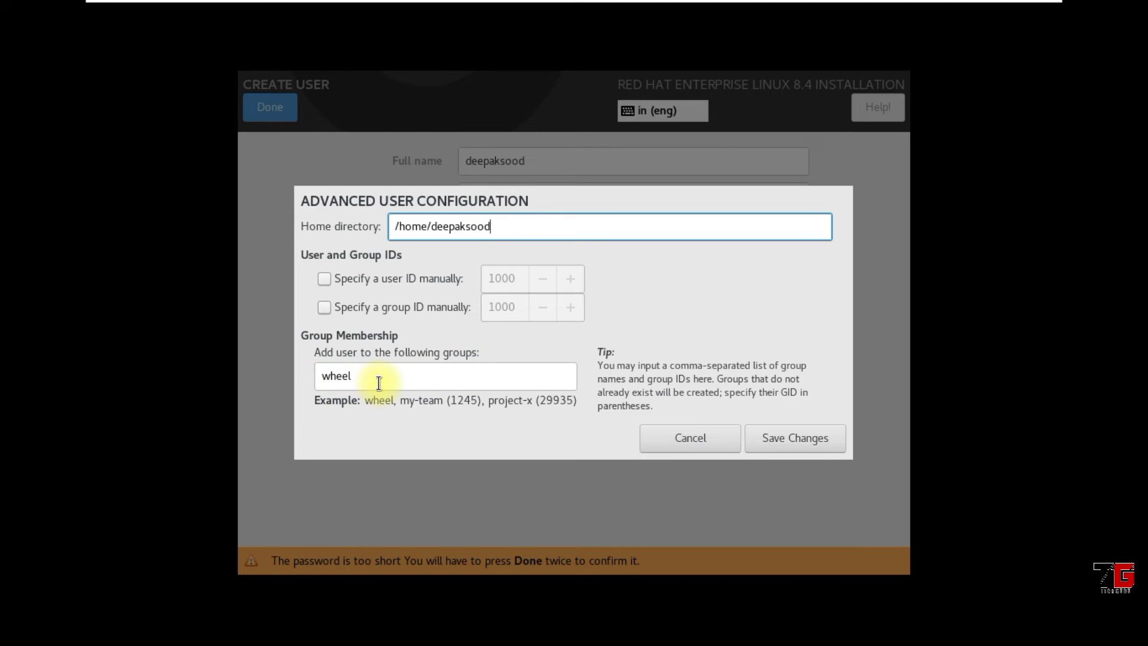
click(691, 439)
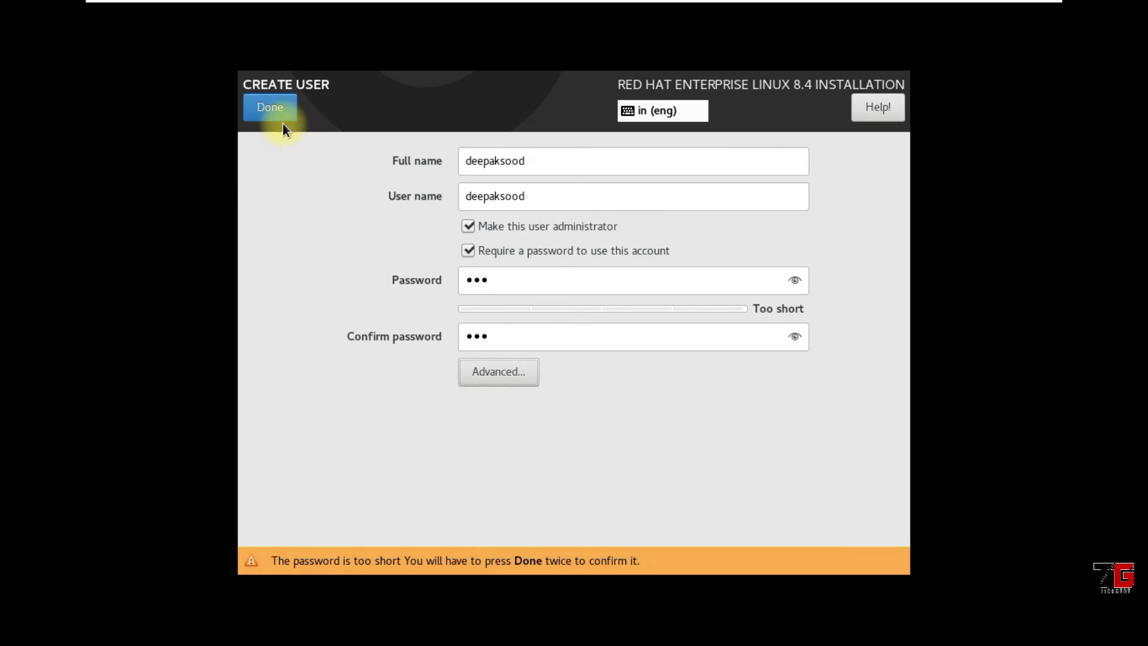
click(275, 110)
click(275, 110)
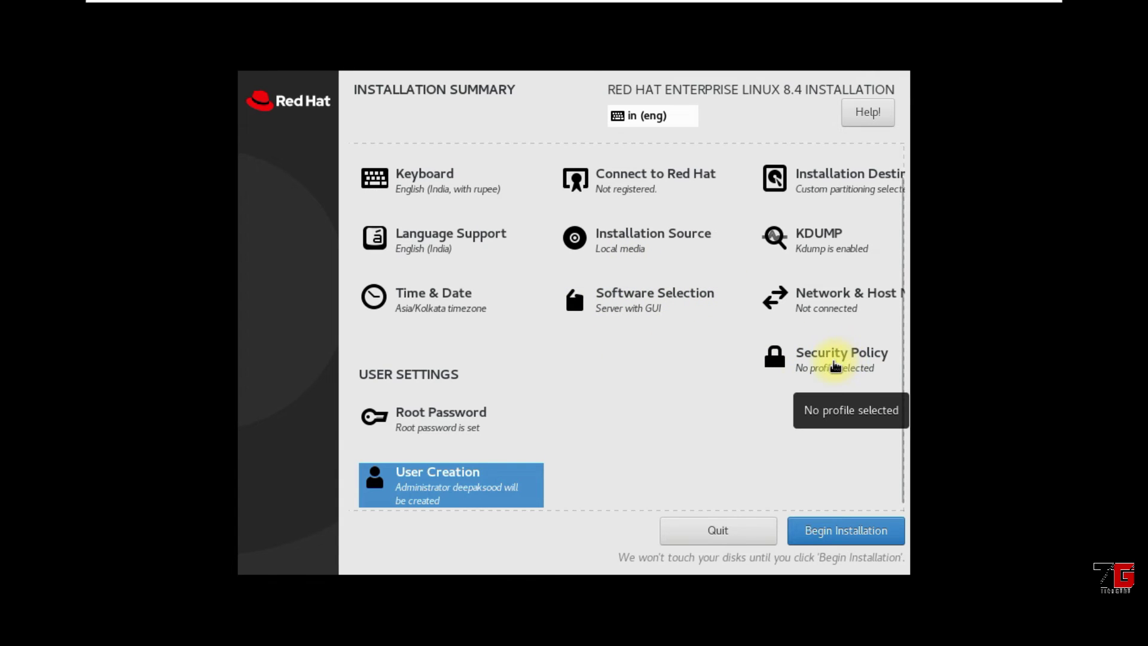
click(835, 364)
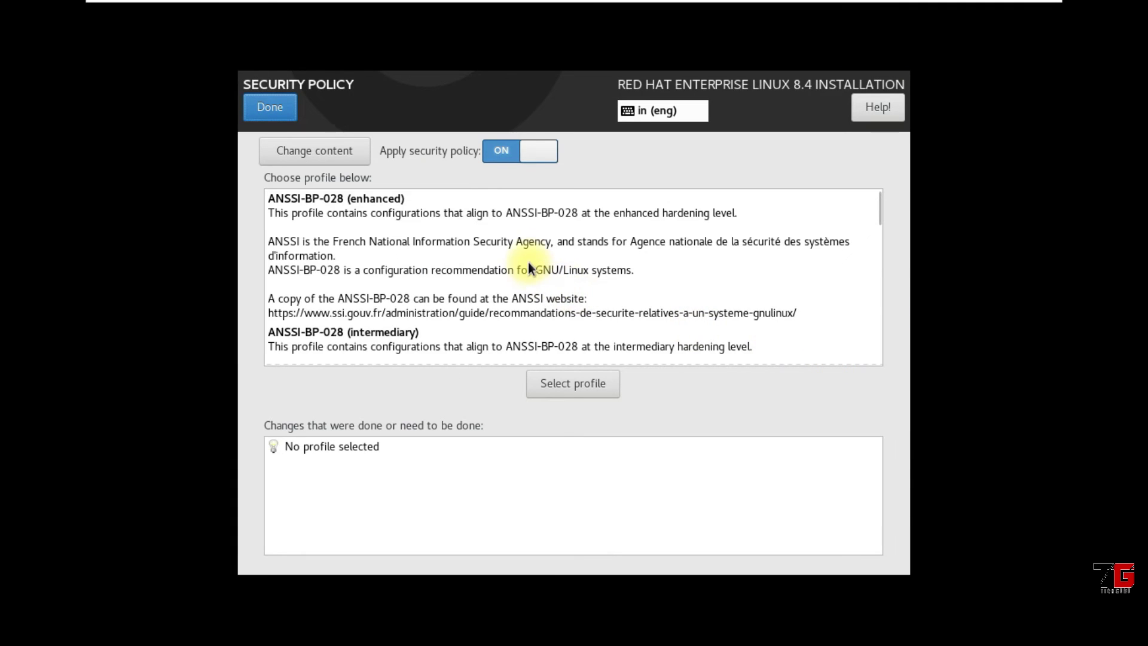
scroll(528, 263, down, 6)
scroll(528, 263, down, 15)
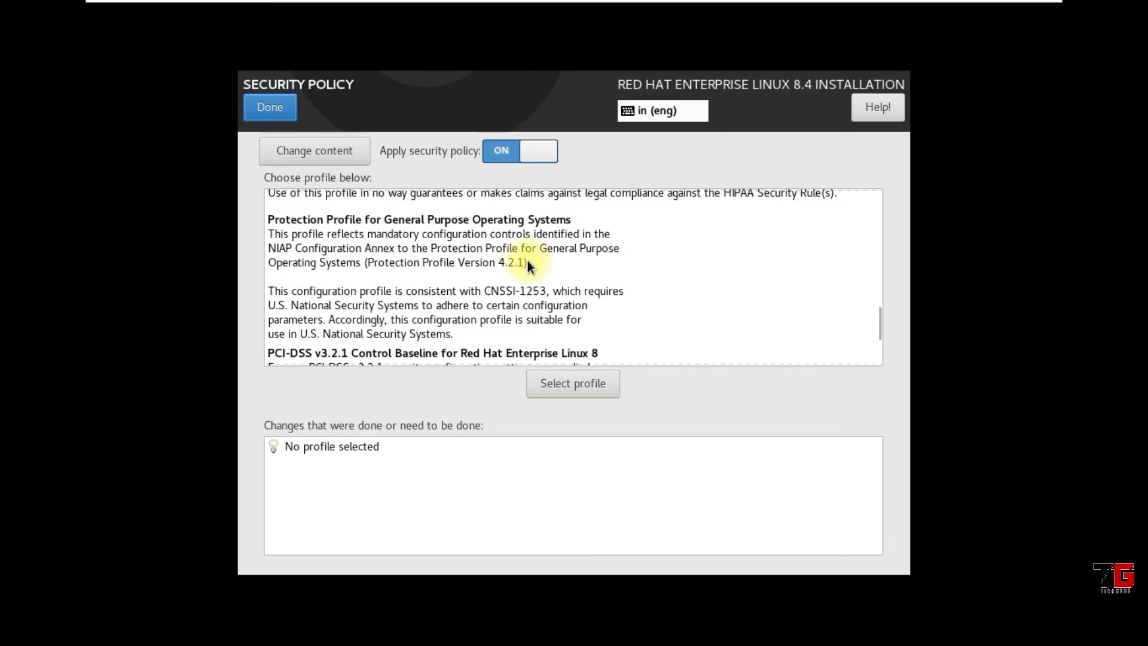
scroll(527, 260, down, 4)
scroll(528, 261, up, 6)
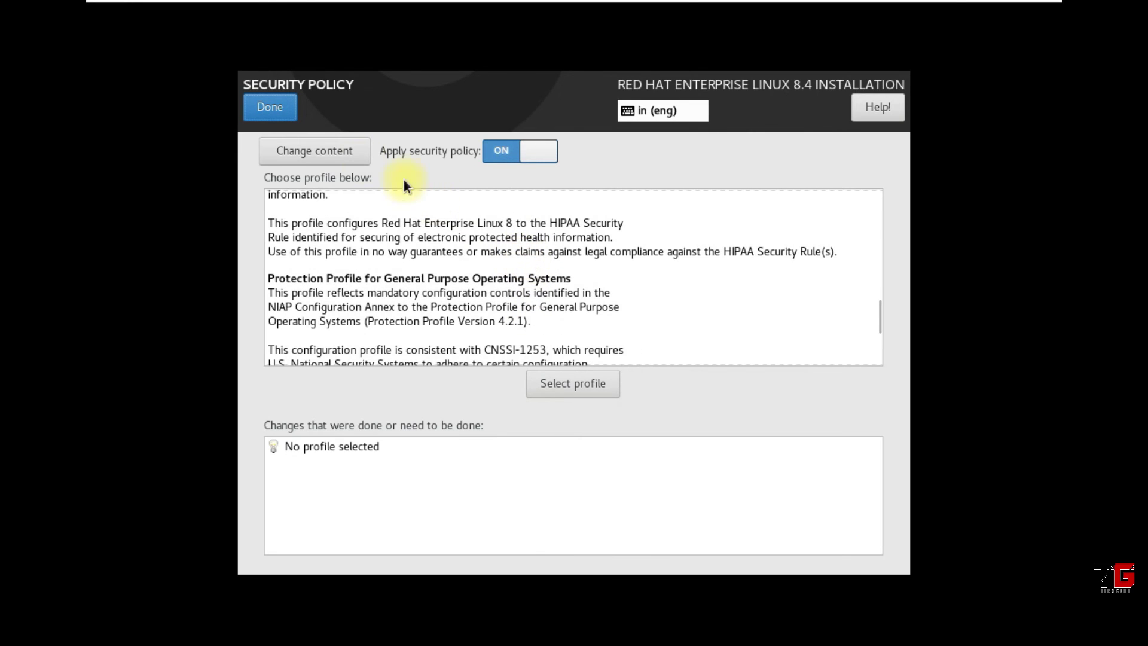
click(269, 109)
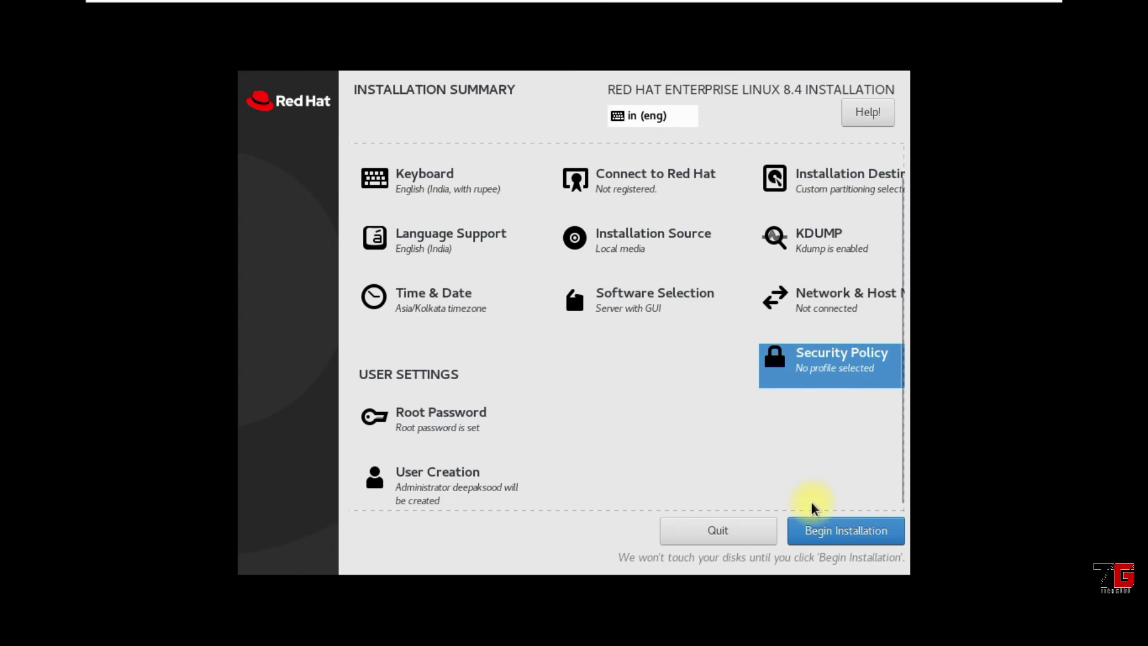
click(834, 529)
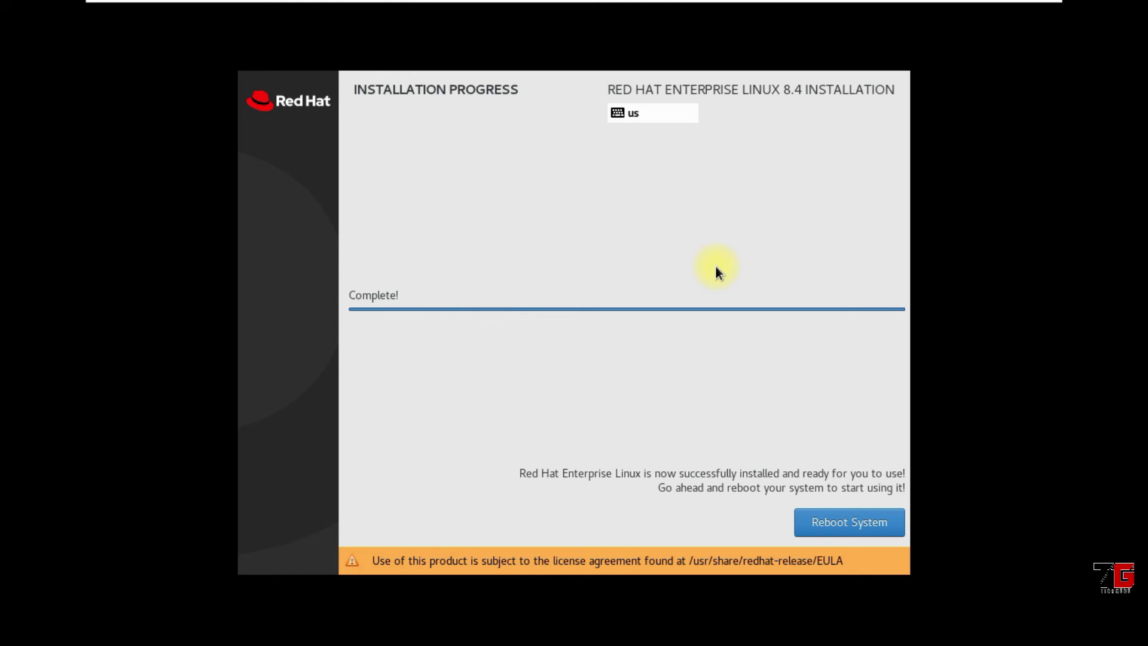
Reboot the newly installed RHEL 8.4 system once installation completes
click(857, 517)
click(858, 518)
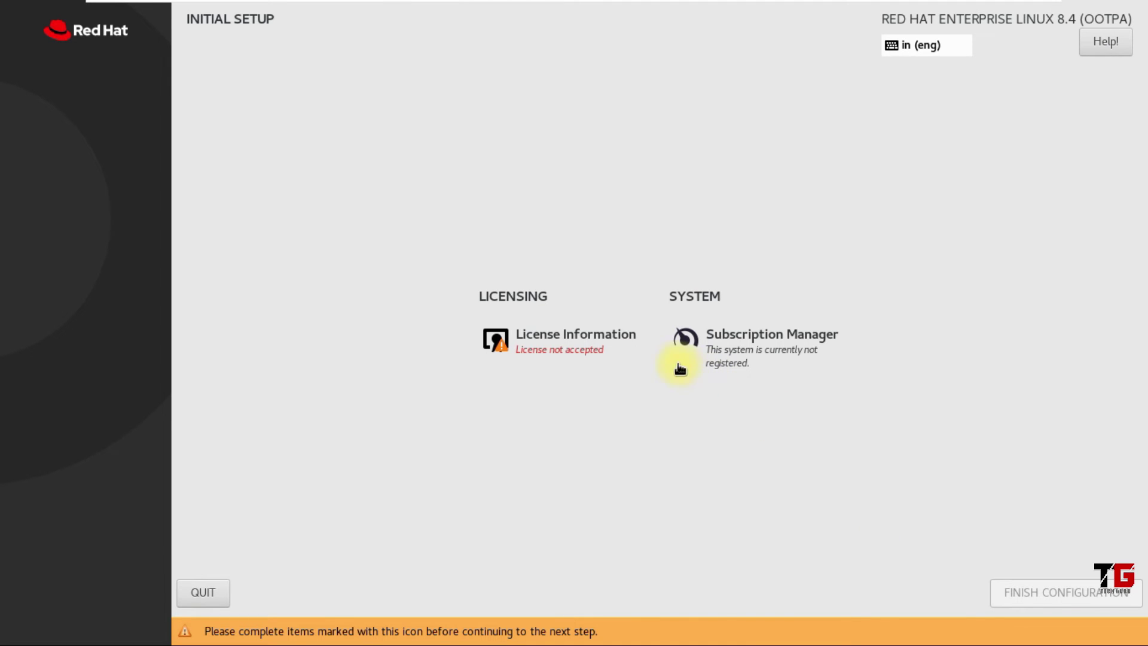
Accept the Red Hat license agreement and finish the initial configuration
click(597, 338)
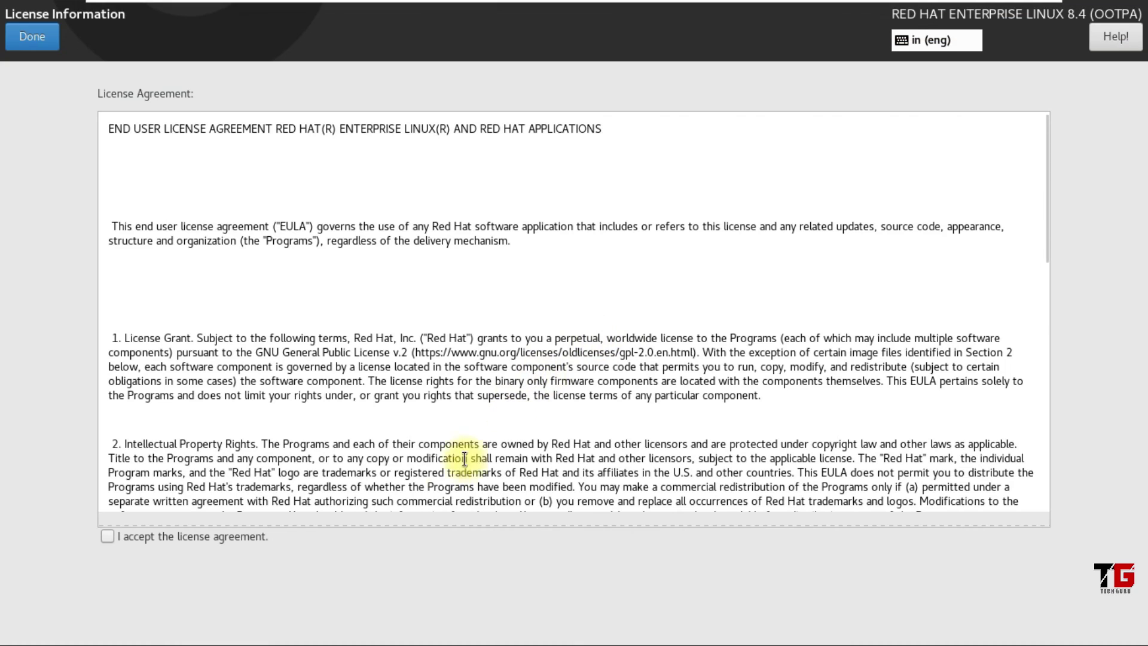
click(104, 536)
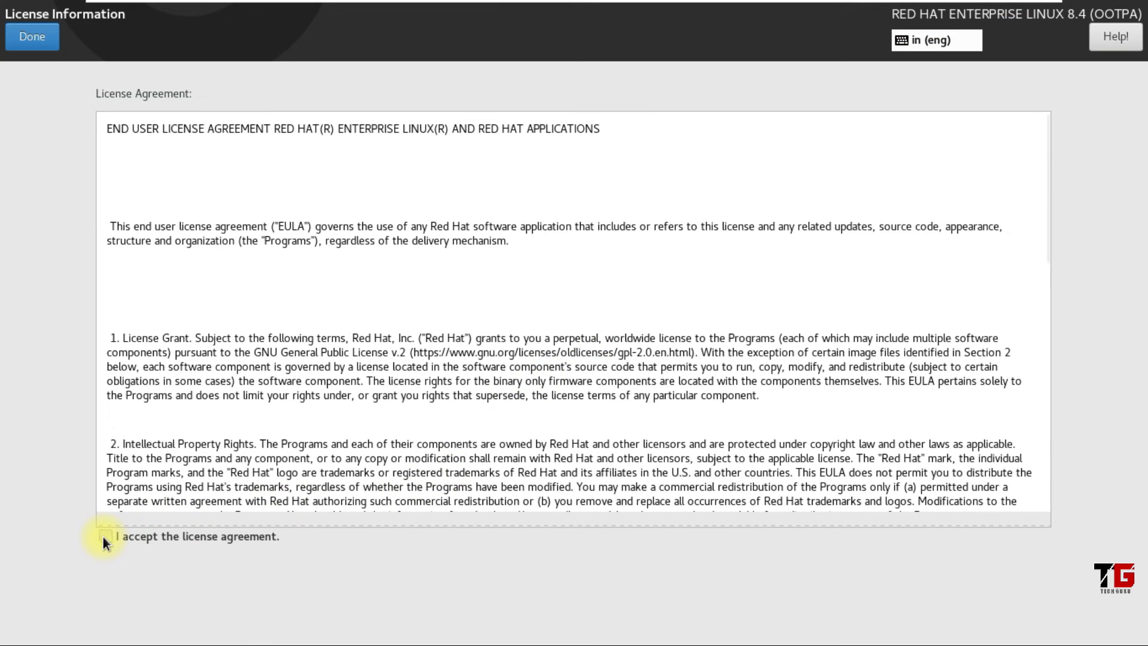
click(42, 36)
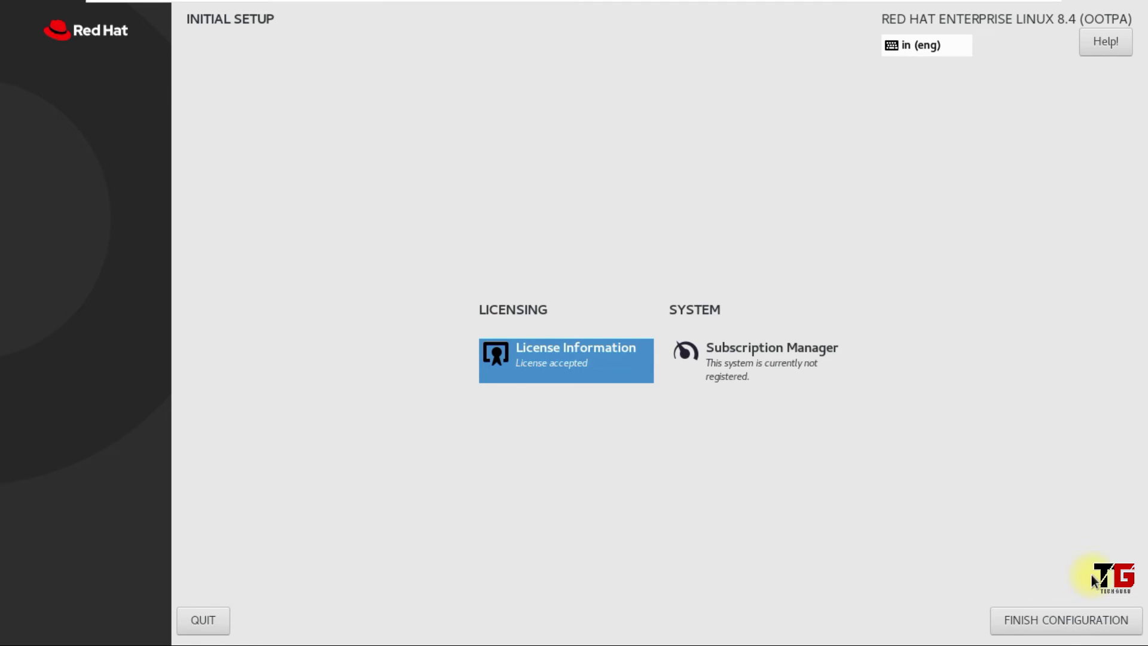
click(1067, 623)
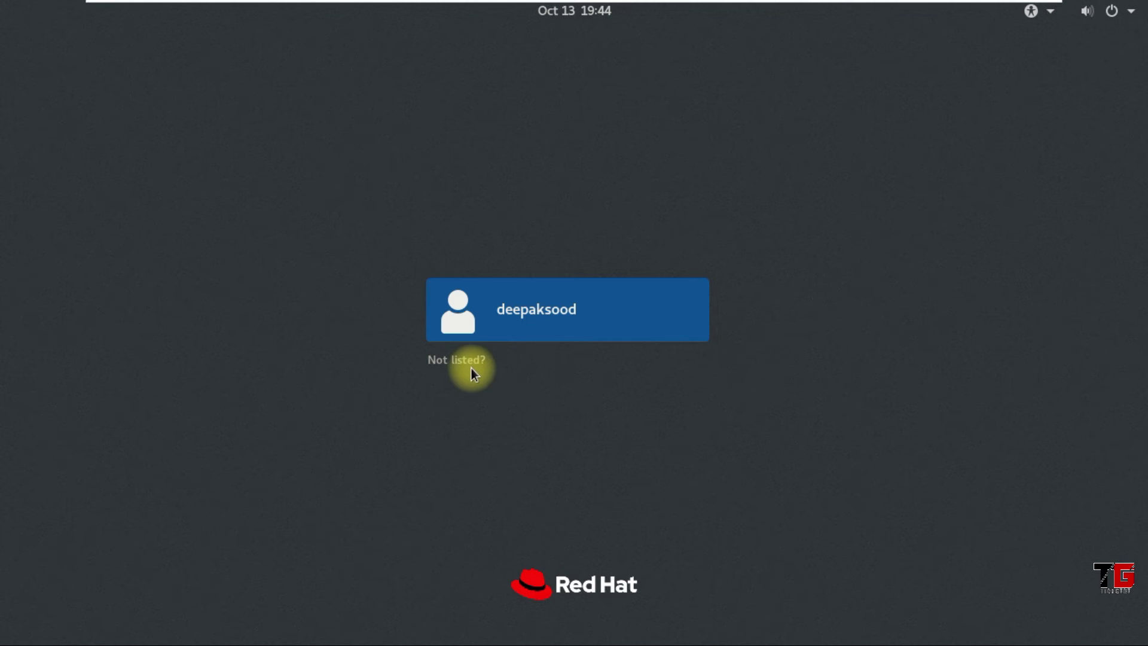
Log in as root through Not listed? using the root password
click(450, 366)
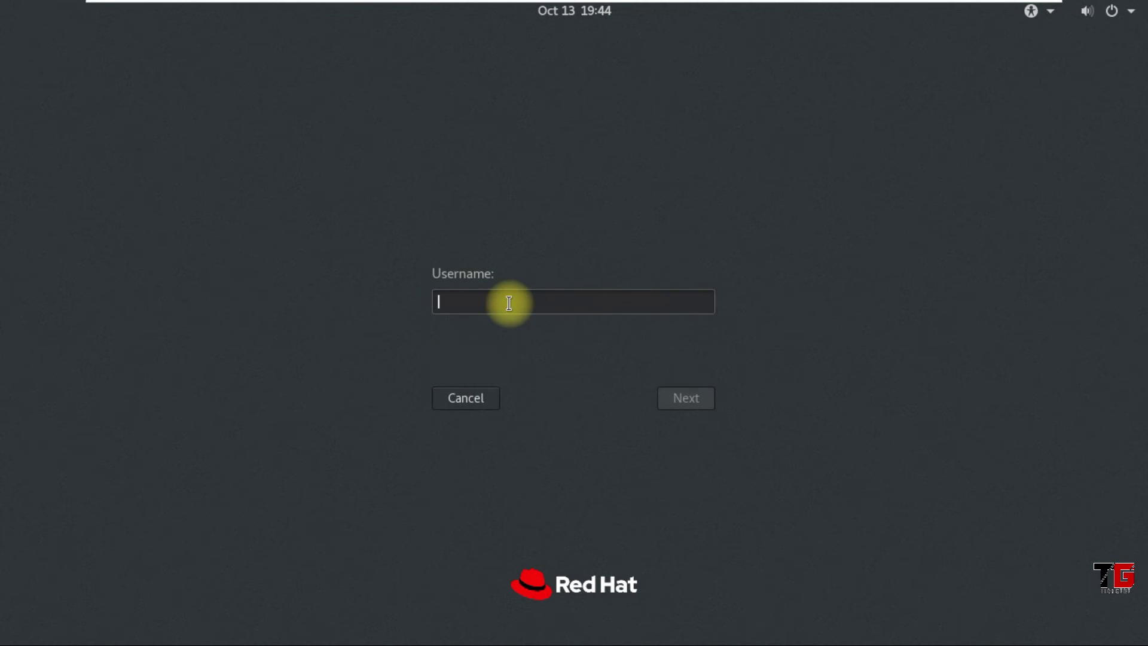
text(root)
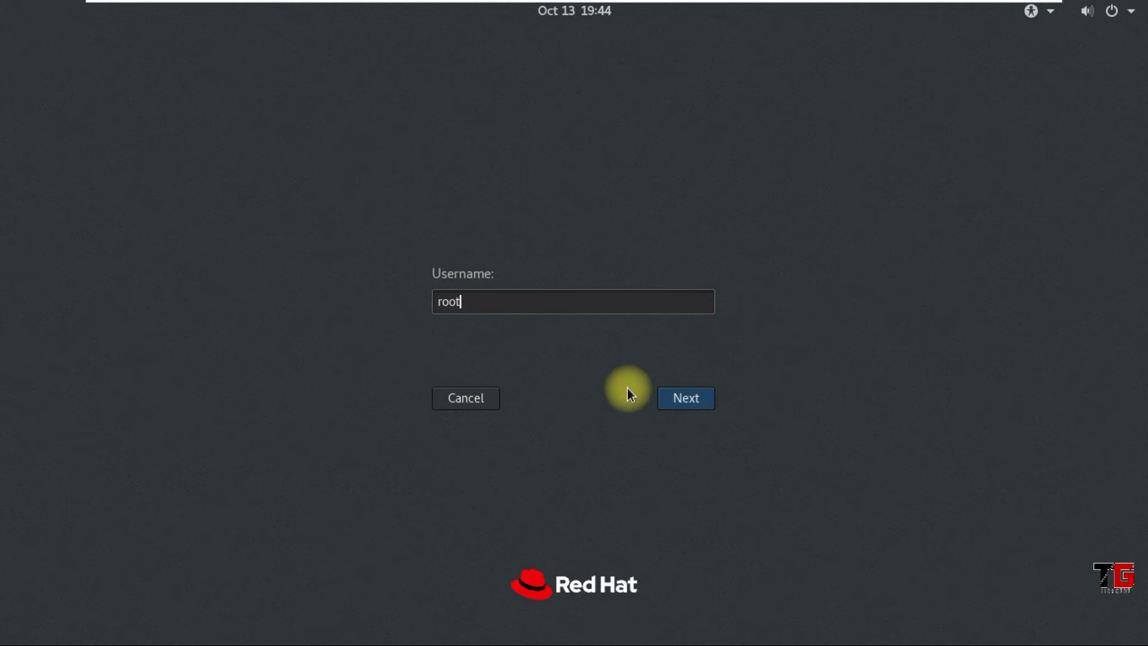
click(691, 401)
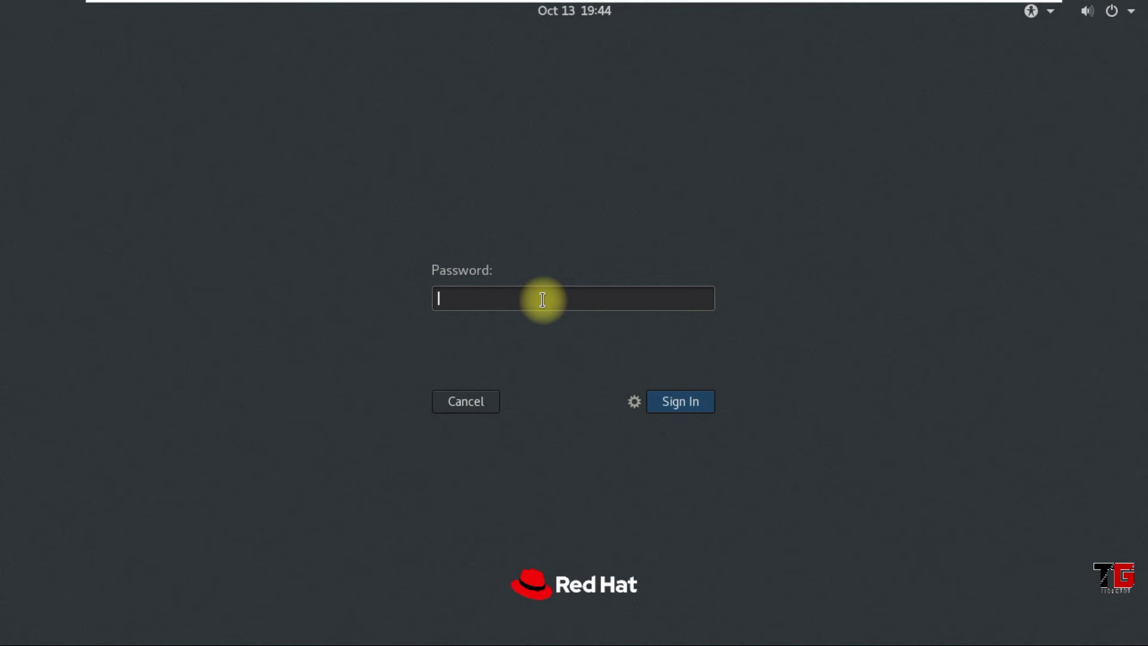
text(•••)
click(698, 404)
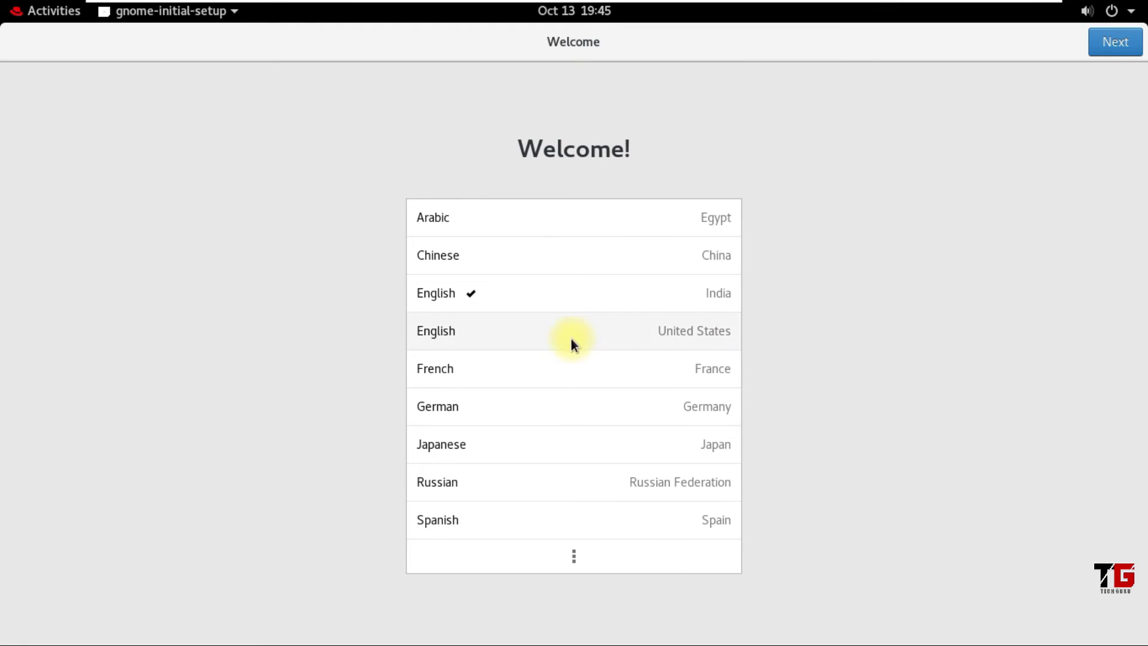
Advance through language, keyboard and privacy pages, skip online accounts, and close the Getting Started help
click(1114, 43)
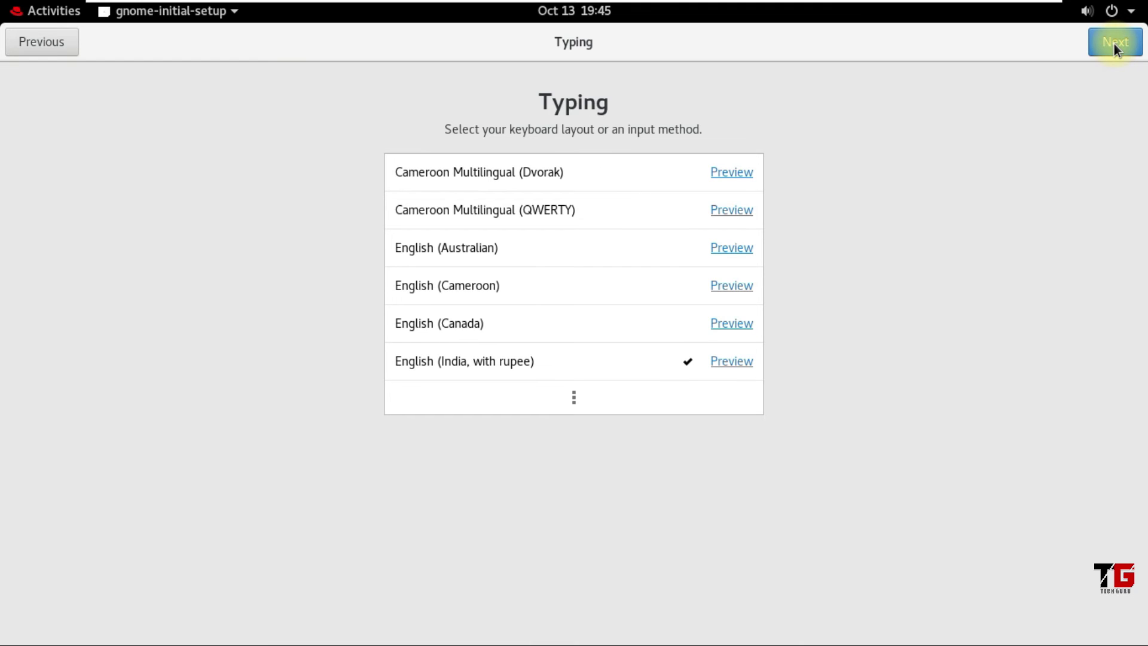
click(1114, 43)
click(1115, 43)
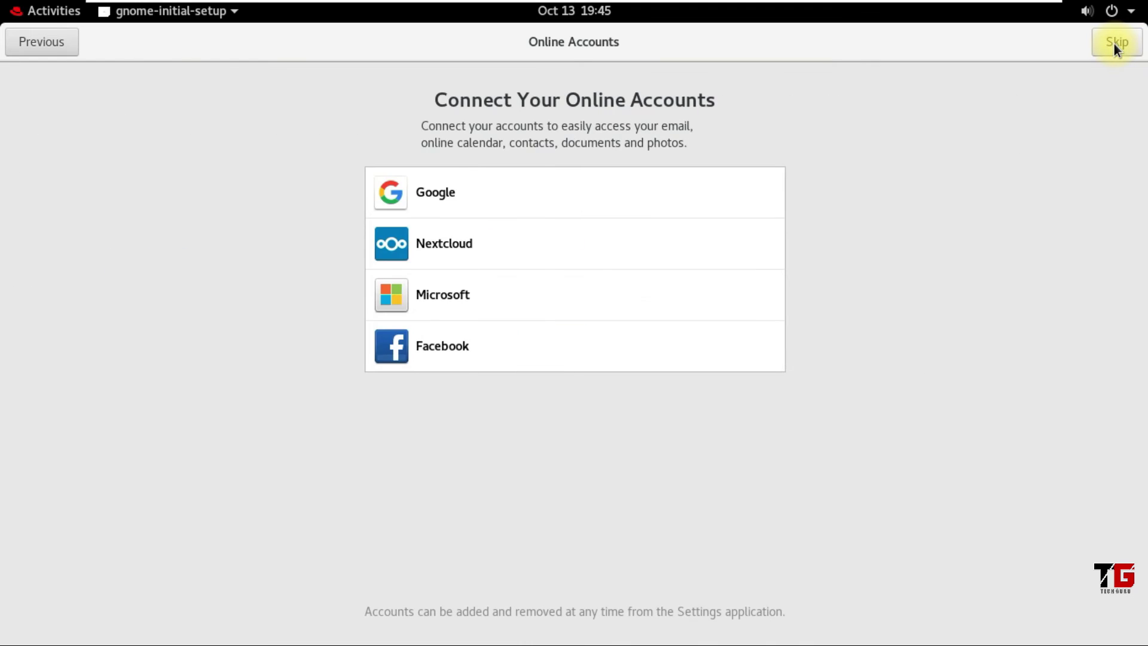
click(1116, 43)
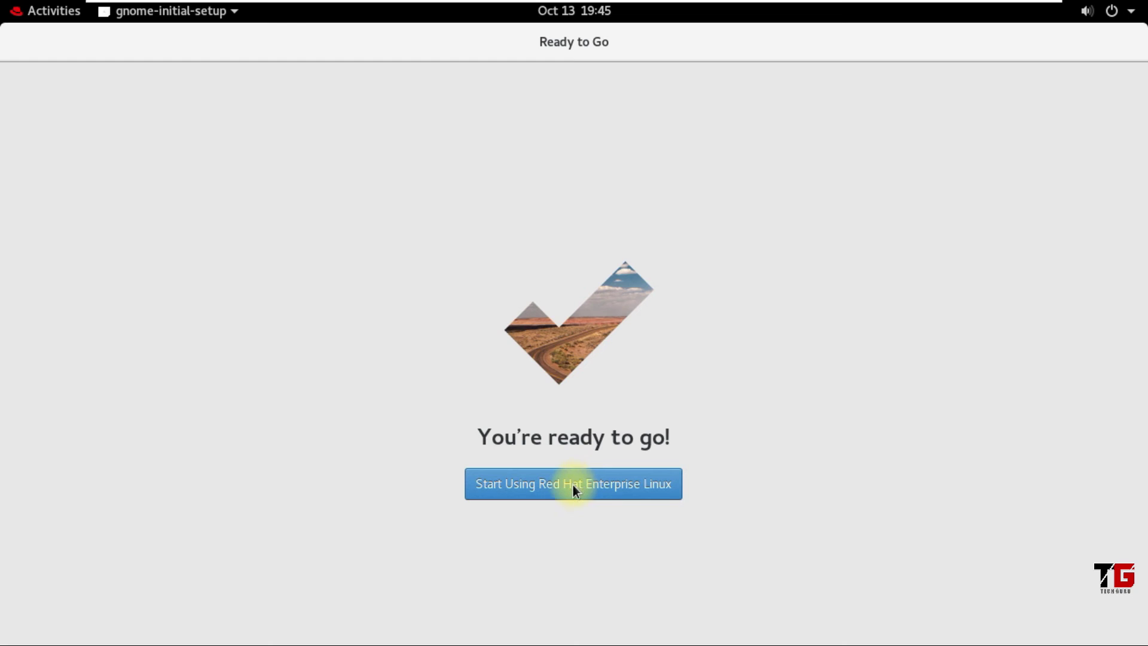
click(568, 495)
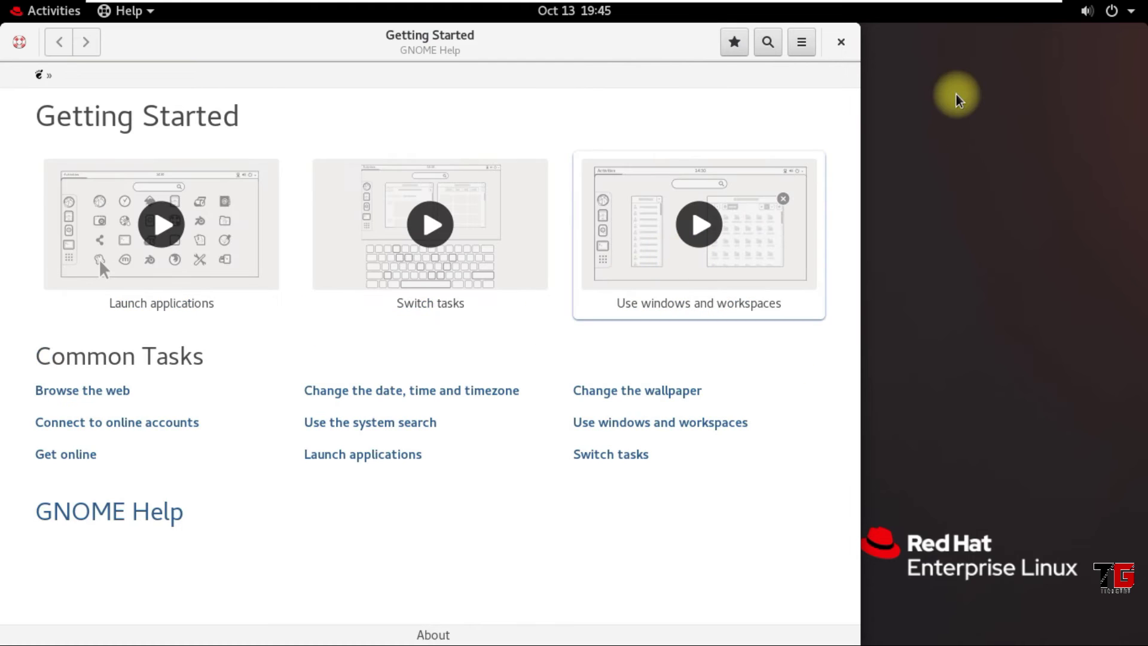
click(841, 41)
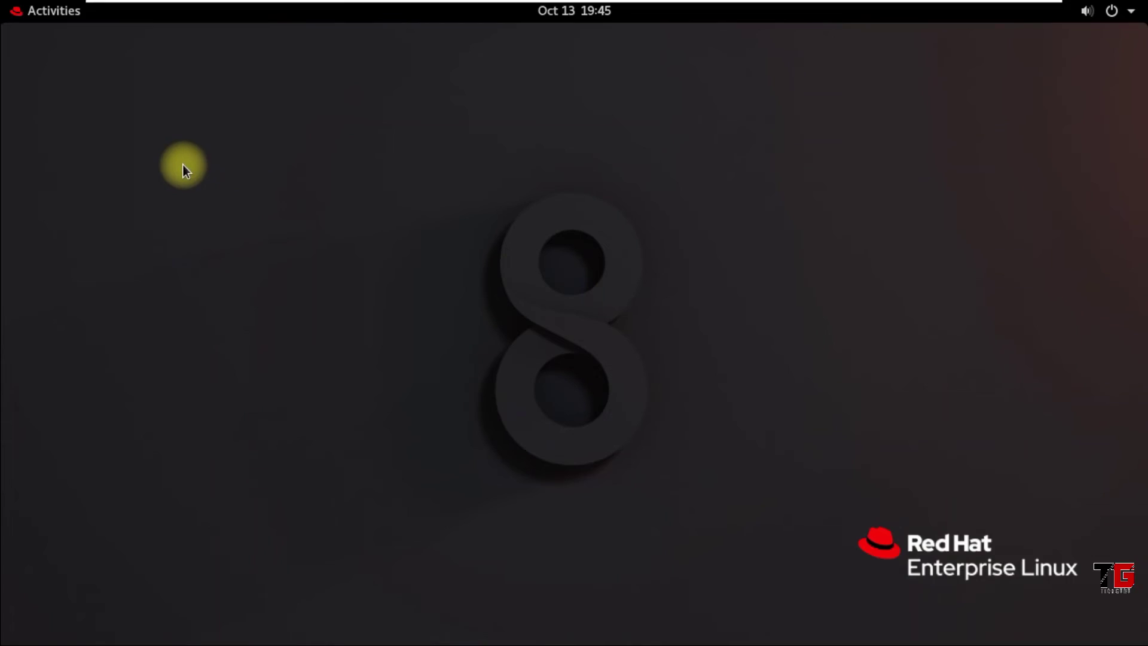
Log the root user out from the top-right system menu, confirming the log-out
right_click(179, 163)
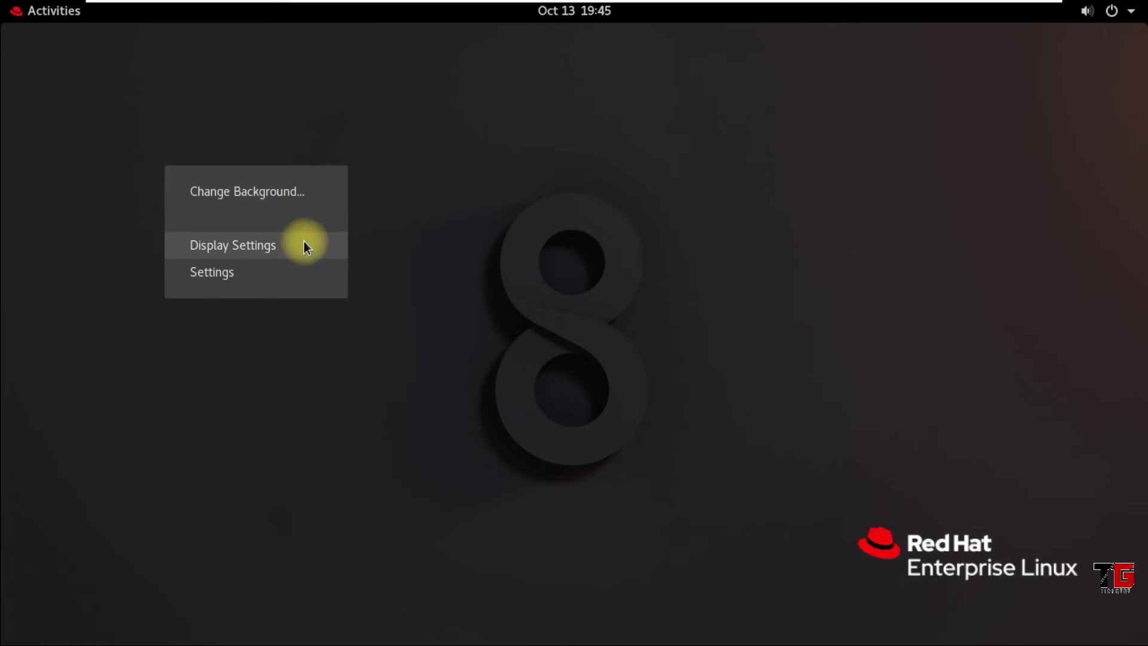
click(472, 248)
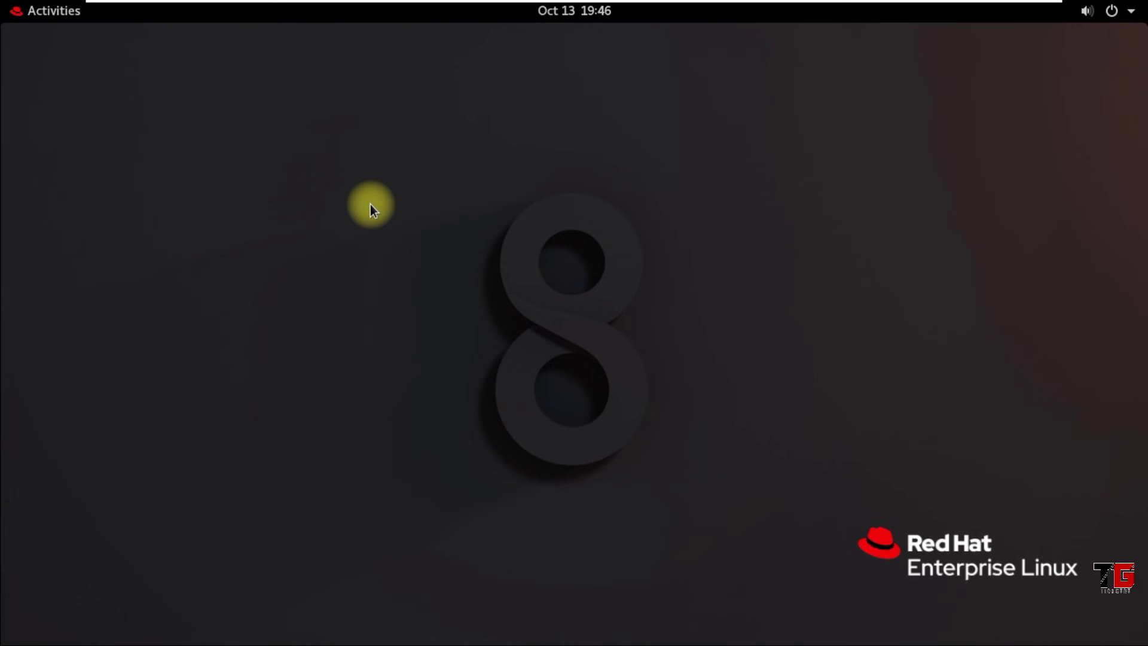
click(1132, 12)
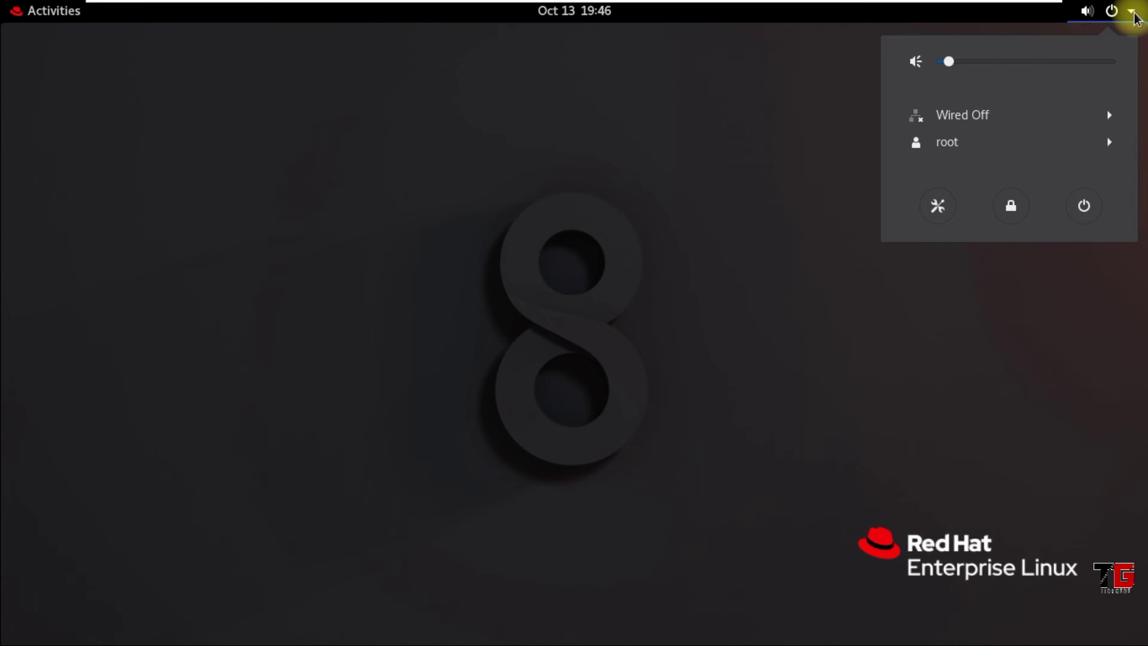
click(963, 148)
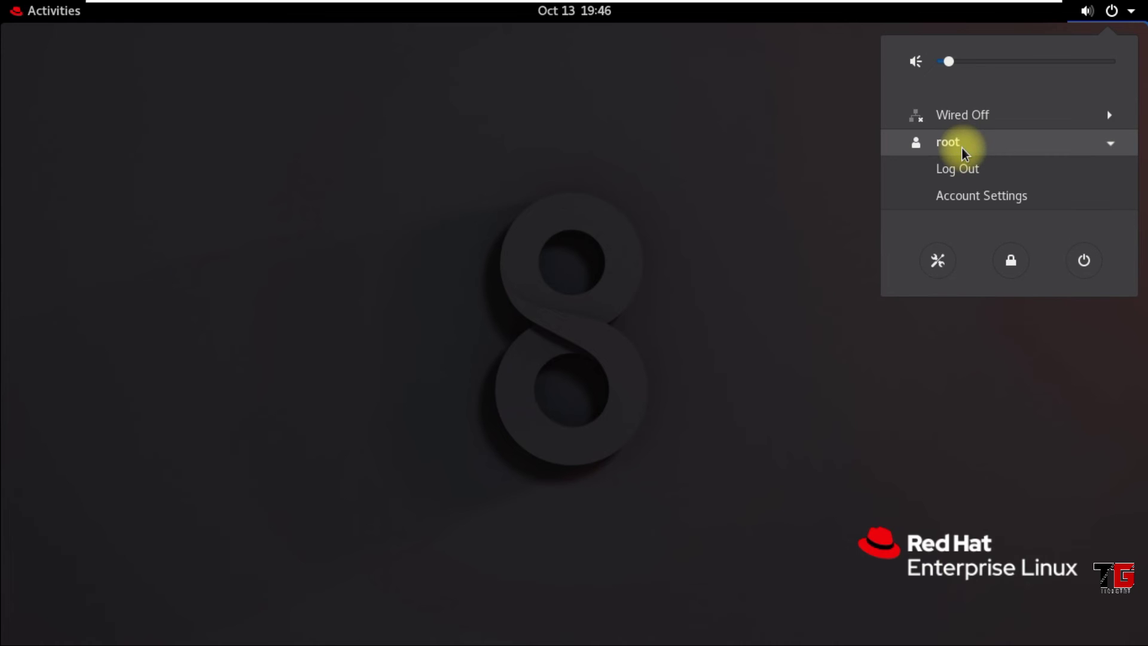
click(958, 168)
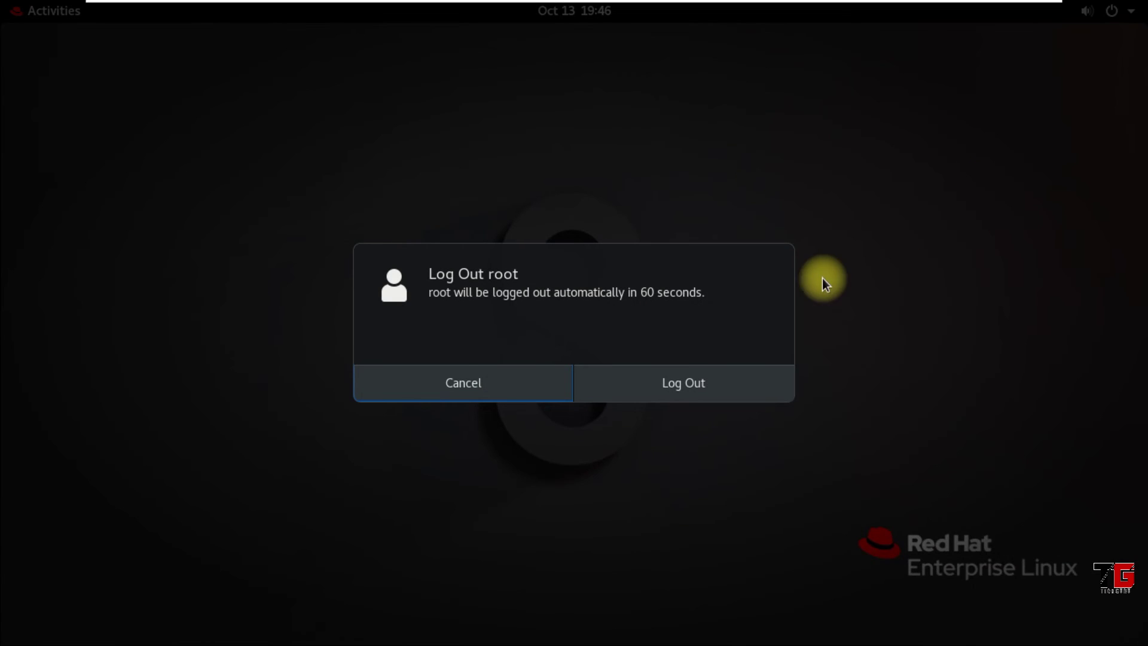
click(681, 382)
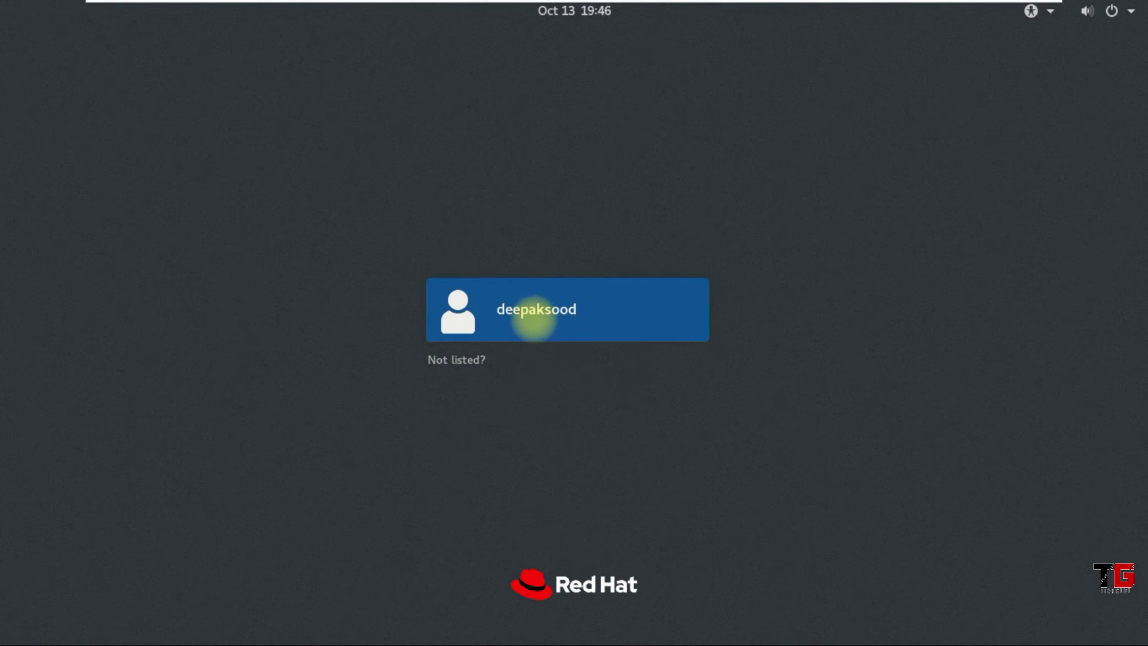
Sign in as the listed user with their password, using the Classic (Wayland display server) session
click(530, 304)
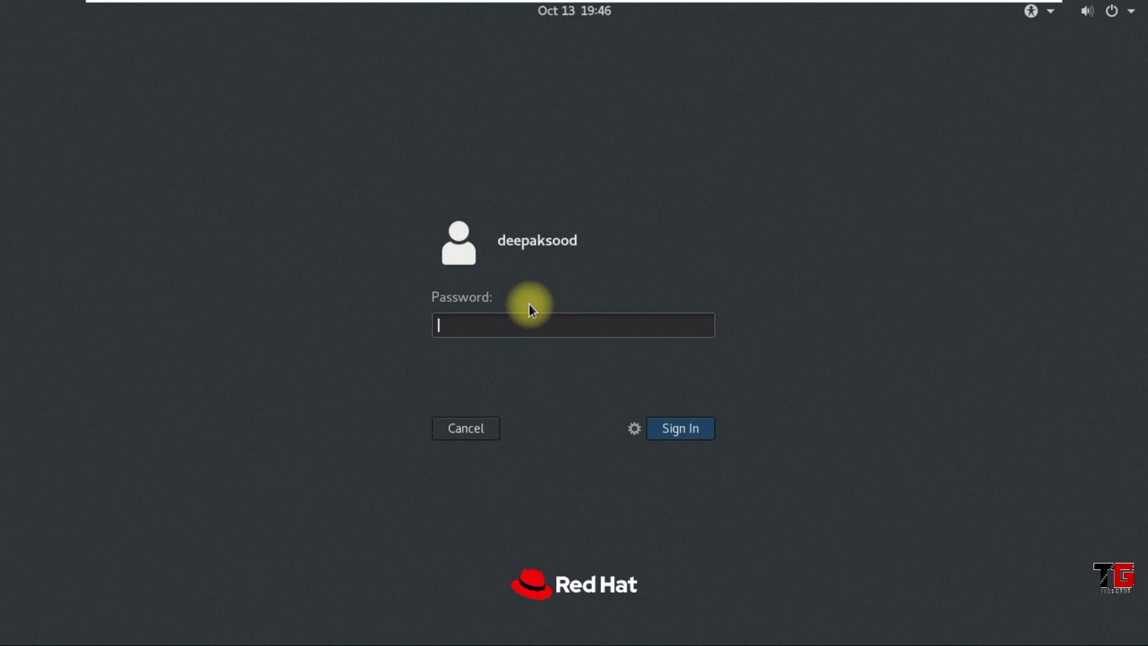
text(•••)
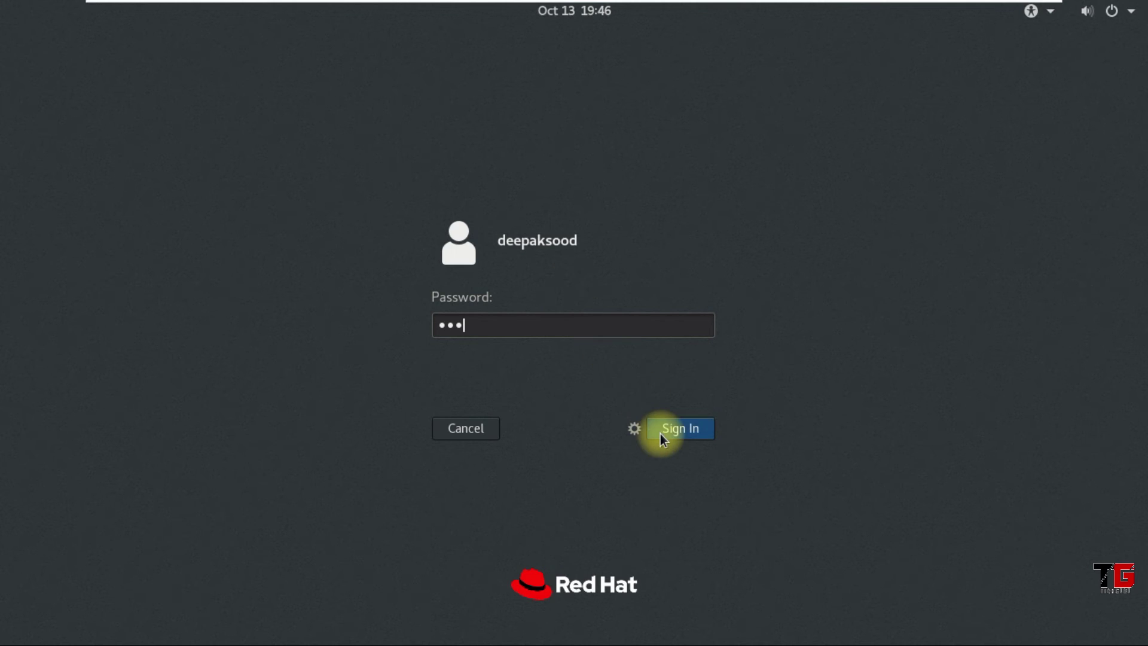
click(633, 429)
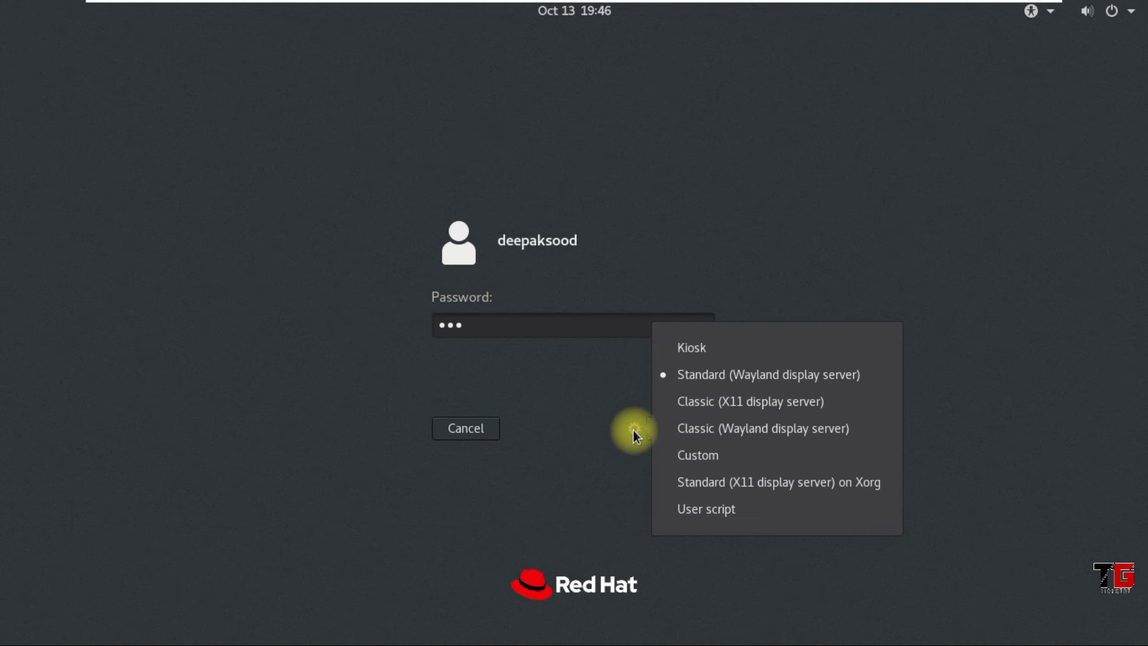
click(818, 430)
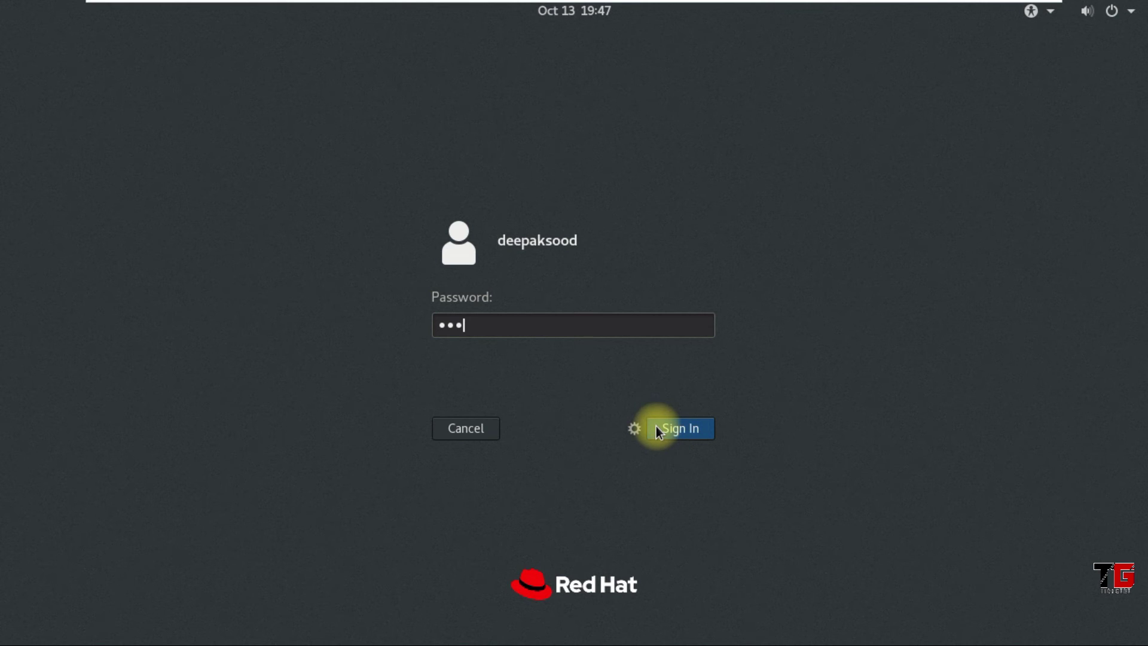
click(637, 431)
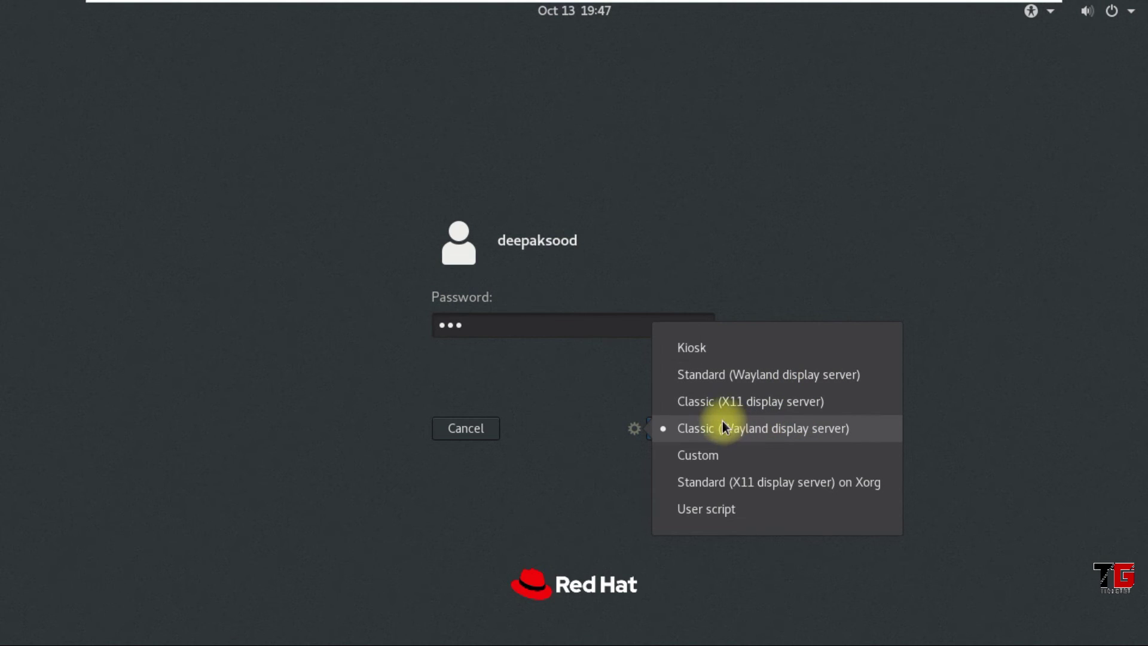
click(845, 436)
click(684, 432)
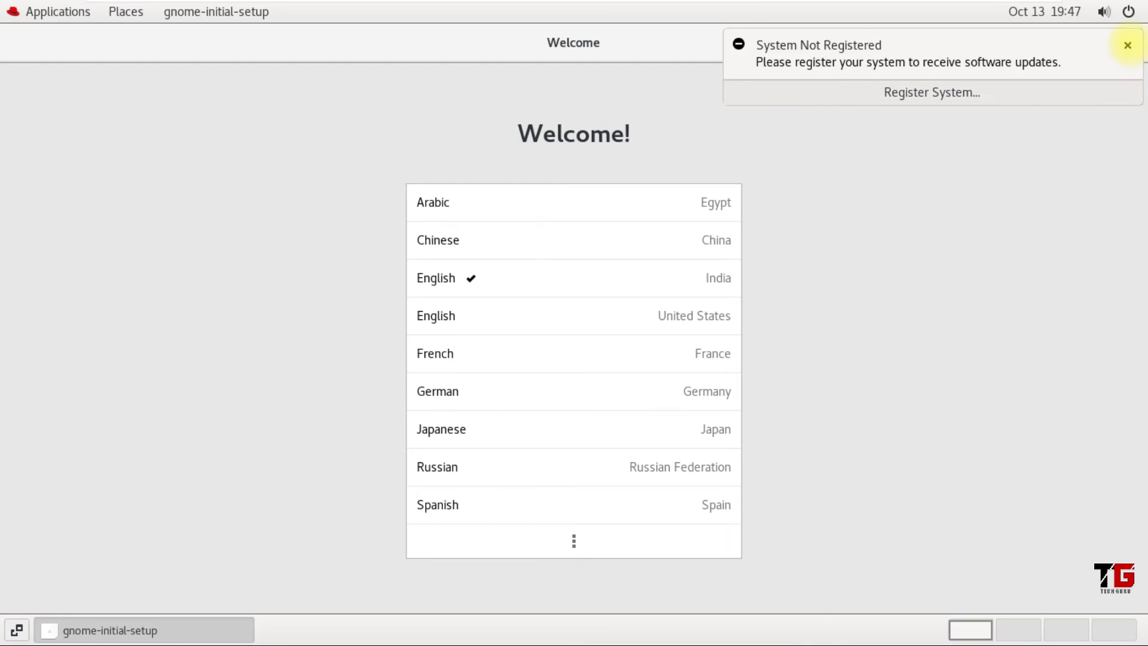
Dismiss the registration notice, accept the Welcome, Typing, Privacy and Online Accounts pages, and close Getting Started help
click(1128, 47)
click(1118, 48)
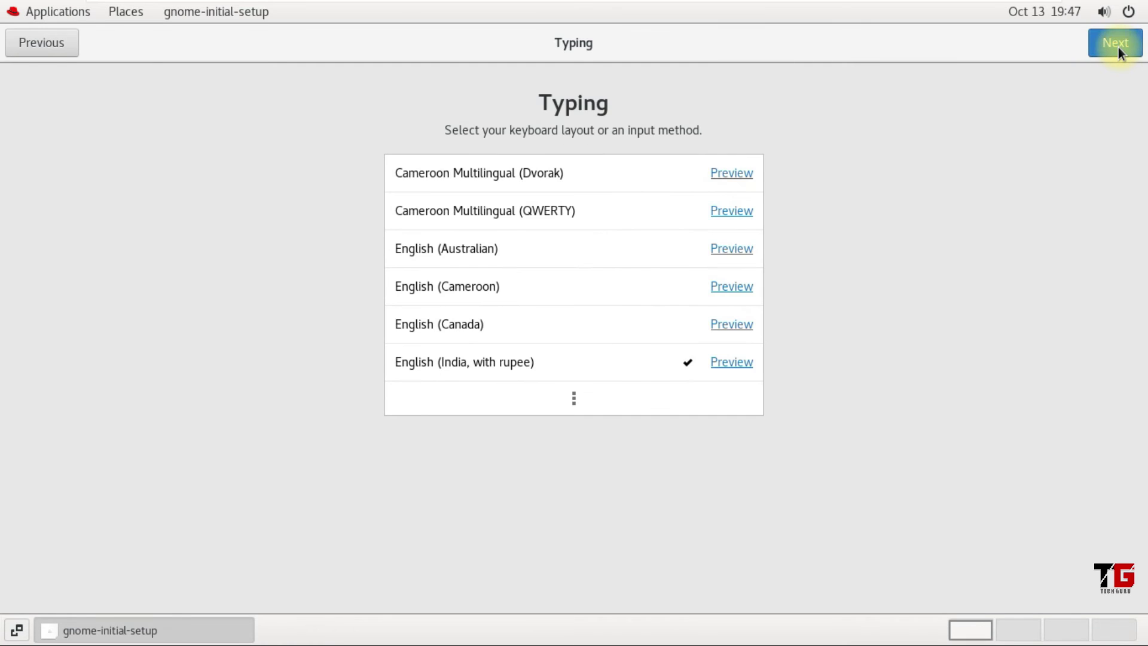
click(1118, 48)
click(1118, 48)
click(1118, 48)
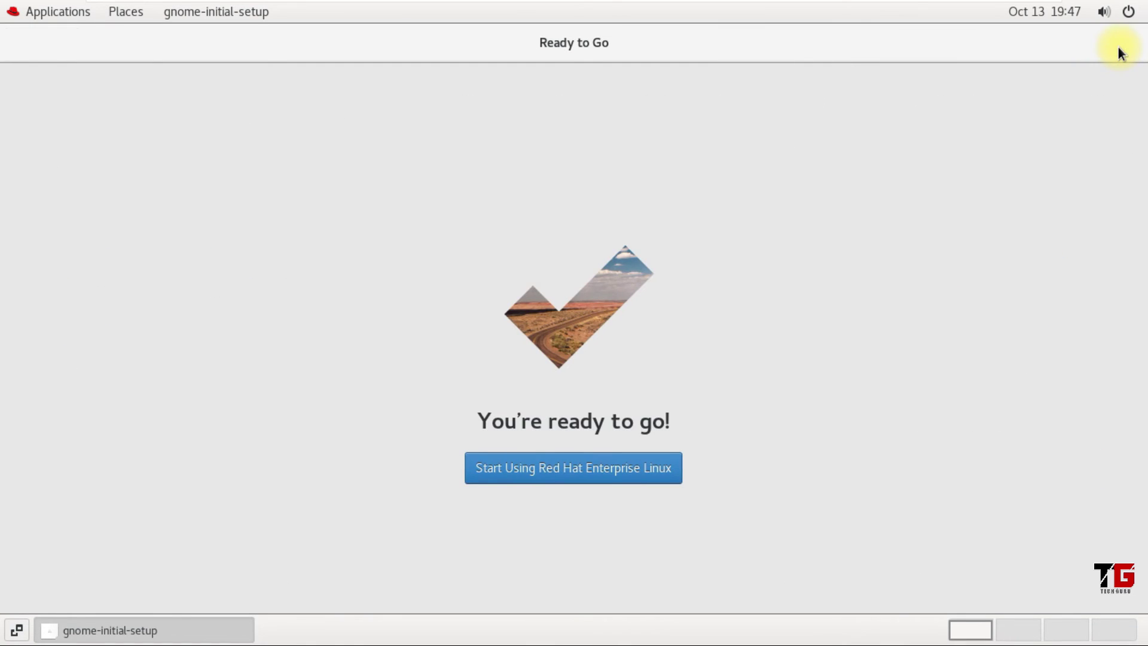
click(558, 474)
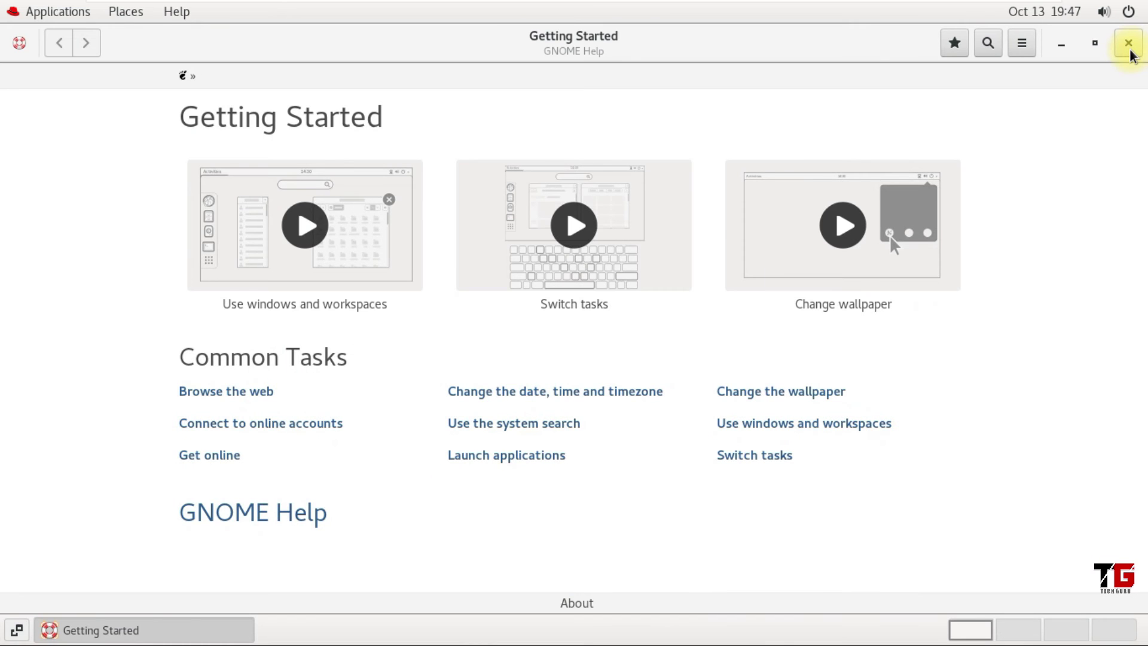
click(1129, 45)
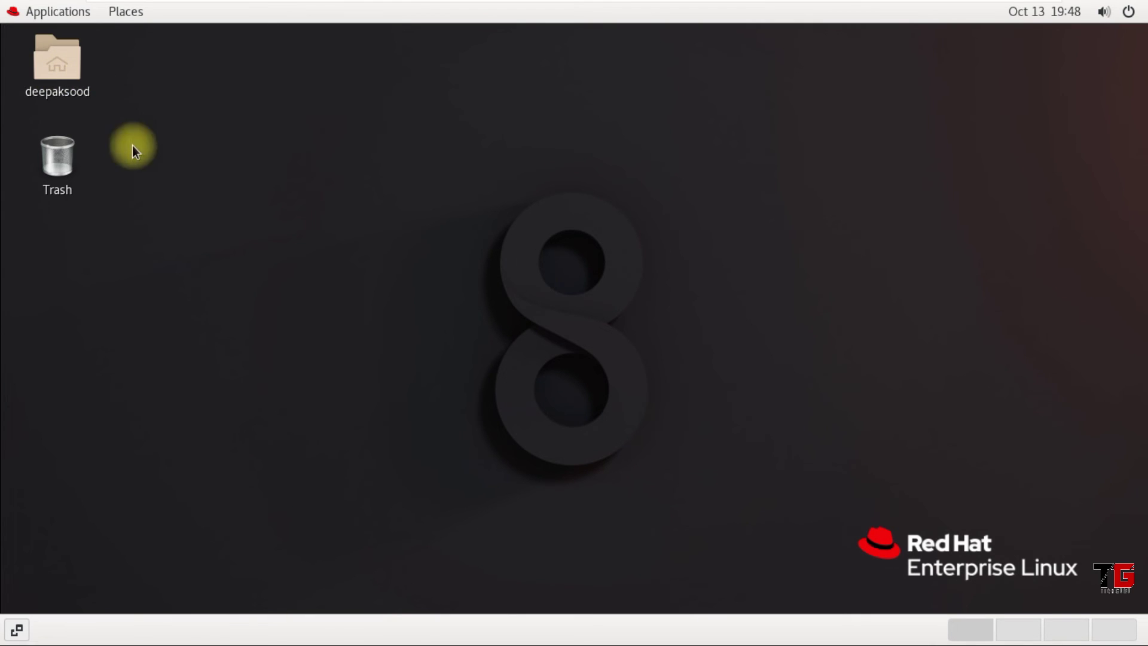
right_click(296, 178)
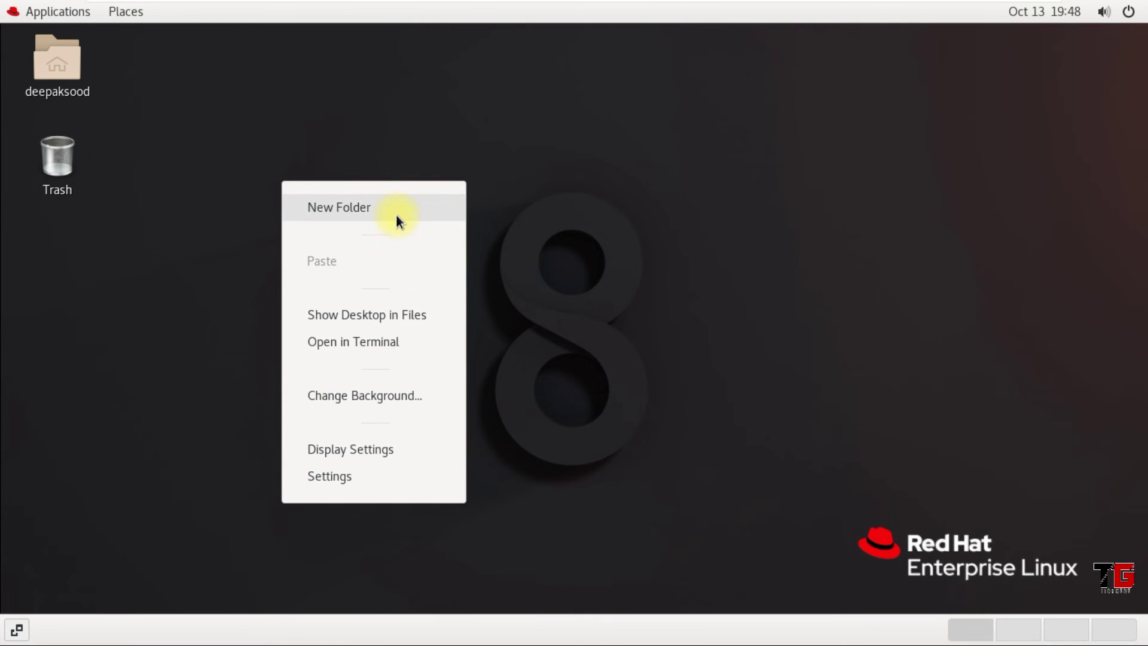
click(115, 324)
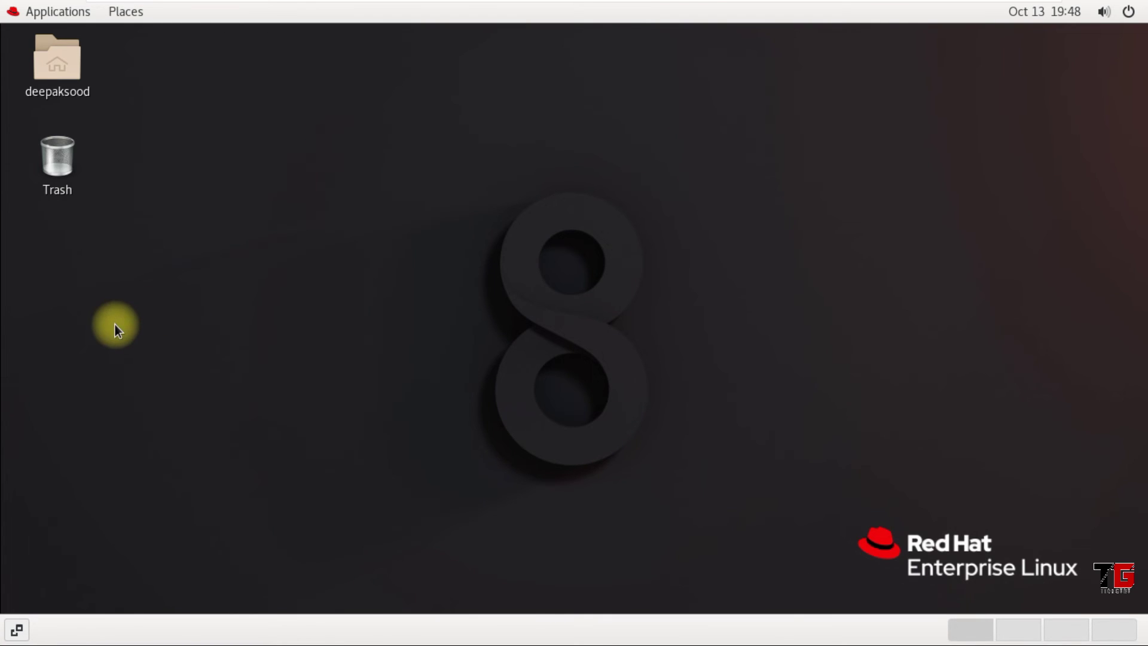
double_click(64, 70)
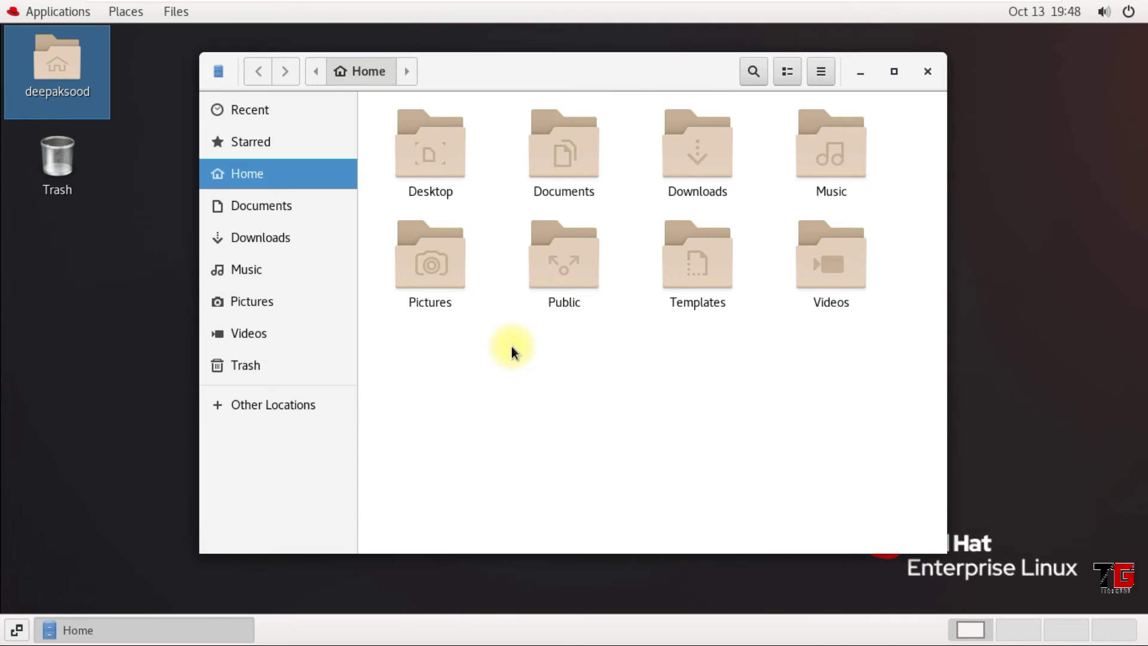
drag(371, 101, 898, 357)
click(831, 393)
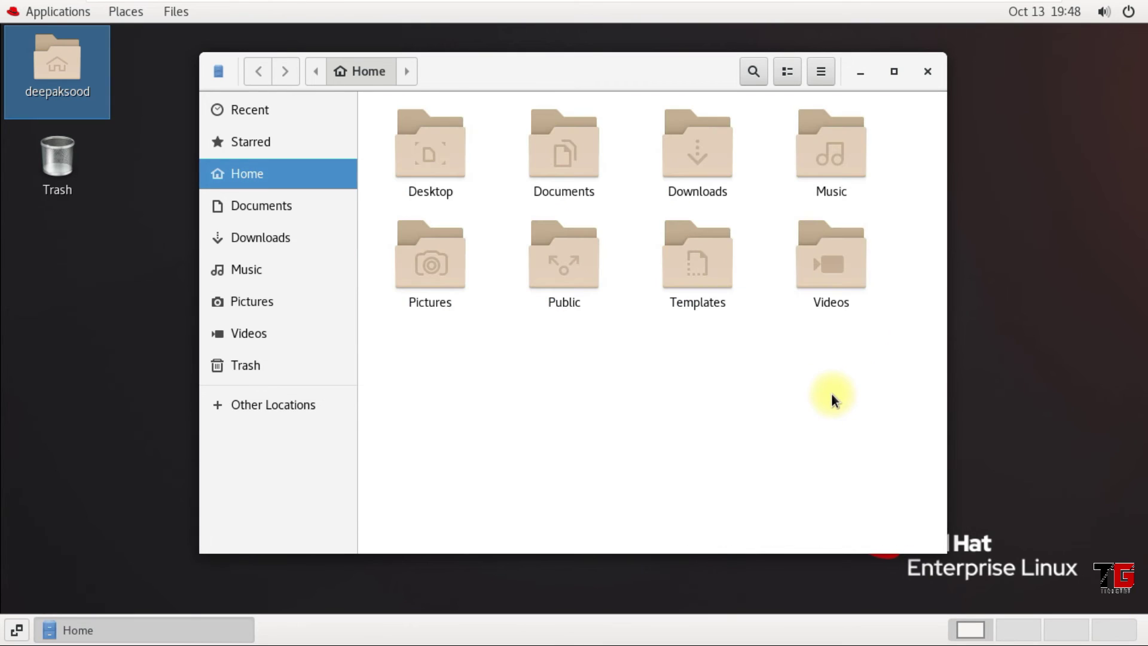
click(928, 72)
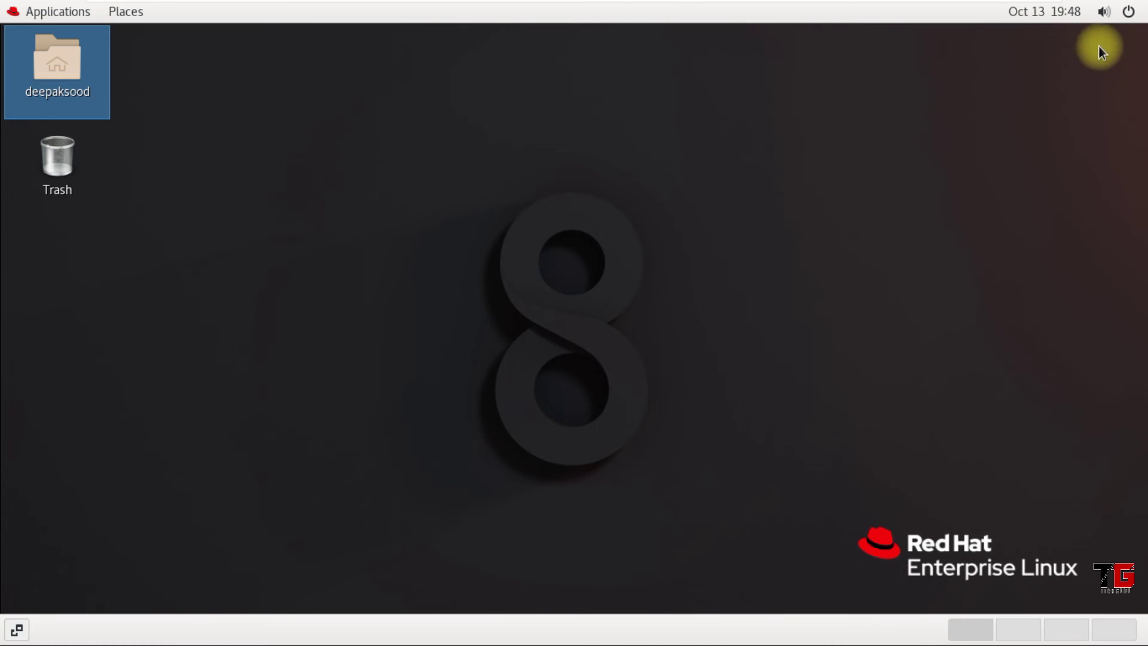
Log out of the regular user's session
click(1120, 10)
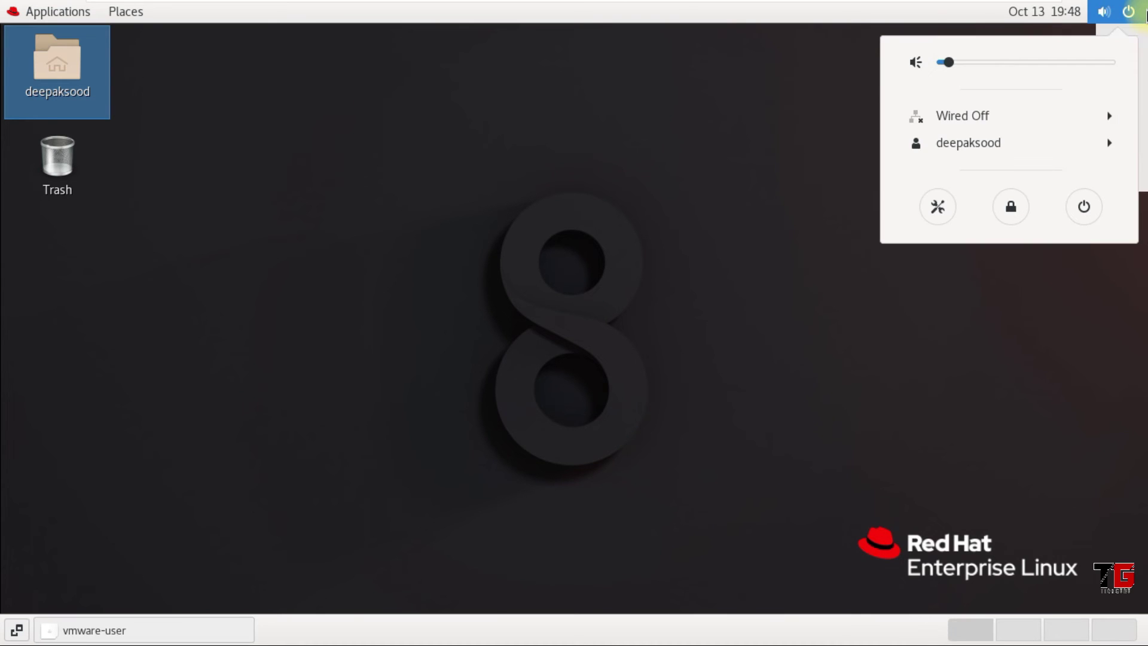
click(998, 141)
click(963, 172)
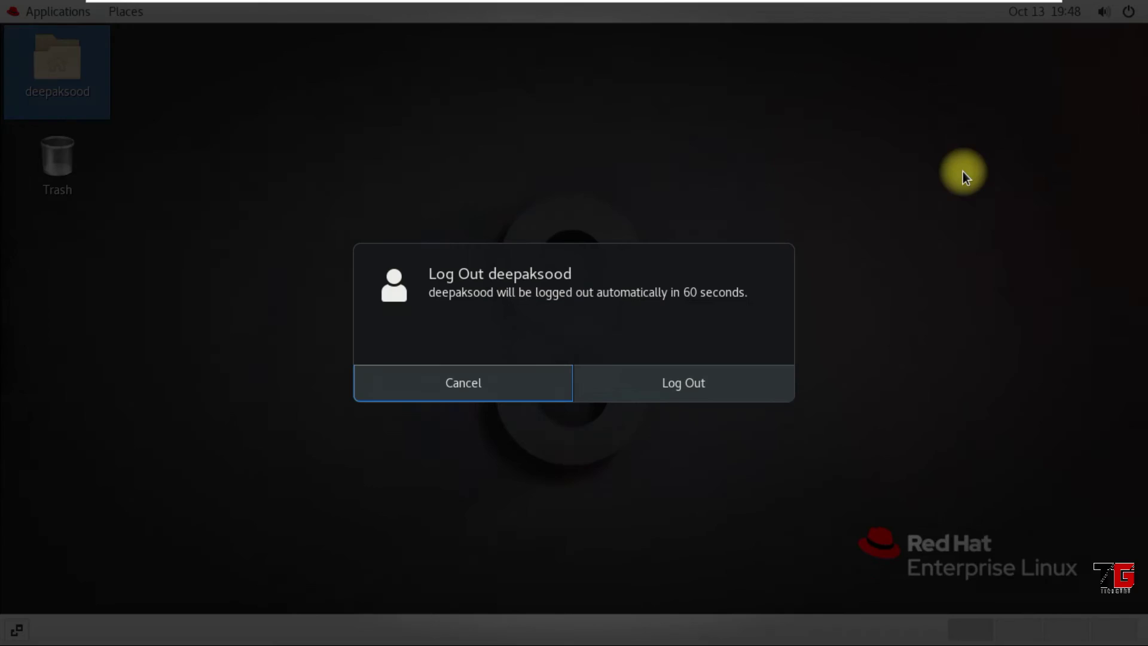
click(640, 385)
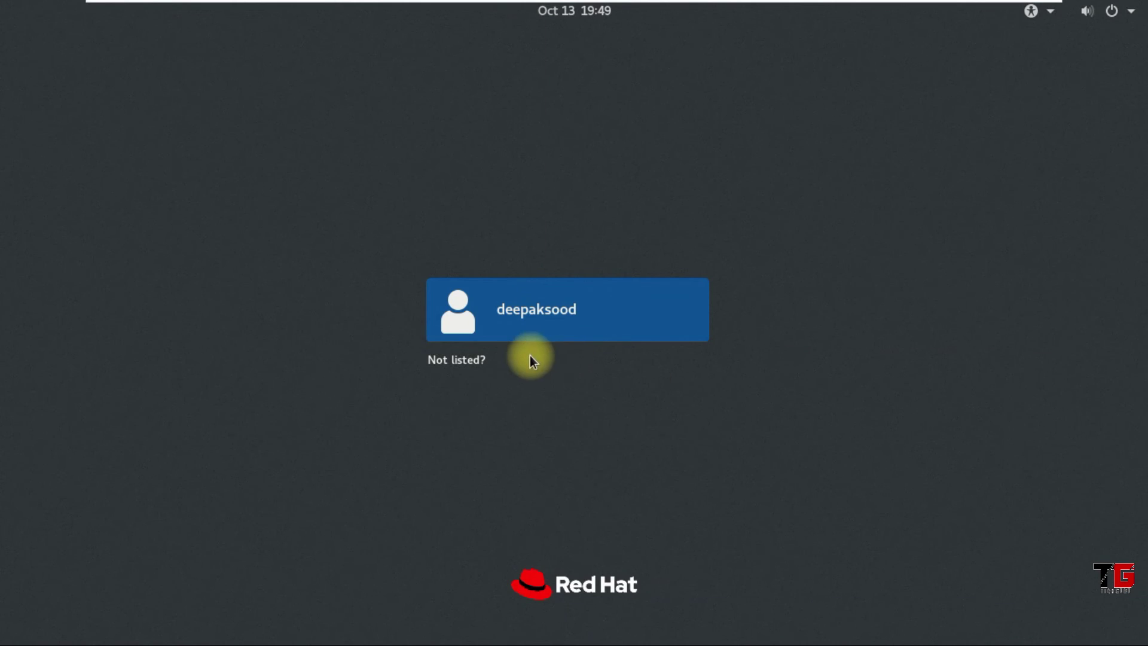
Sign in as root with the Standard (Wayland display server) session and dismiss the registration notice
click(464, 366)
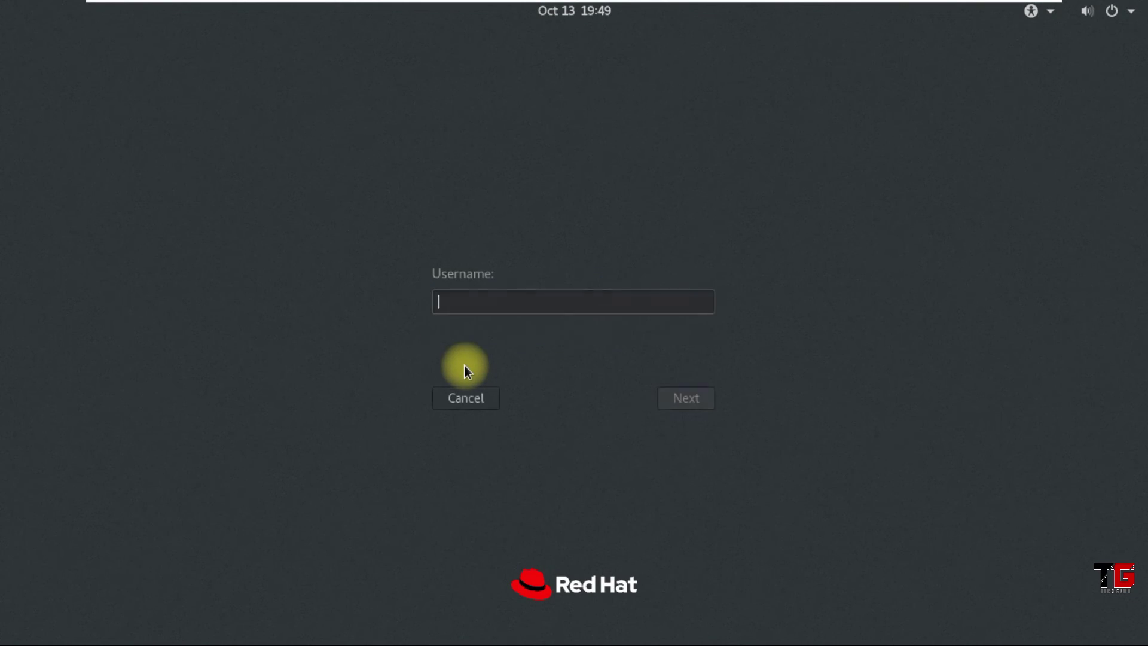
text(root)
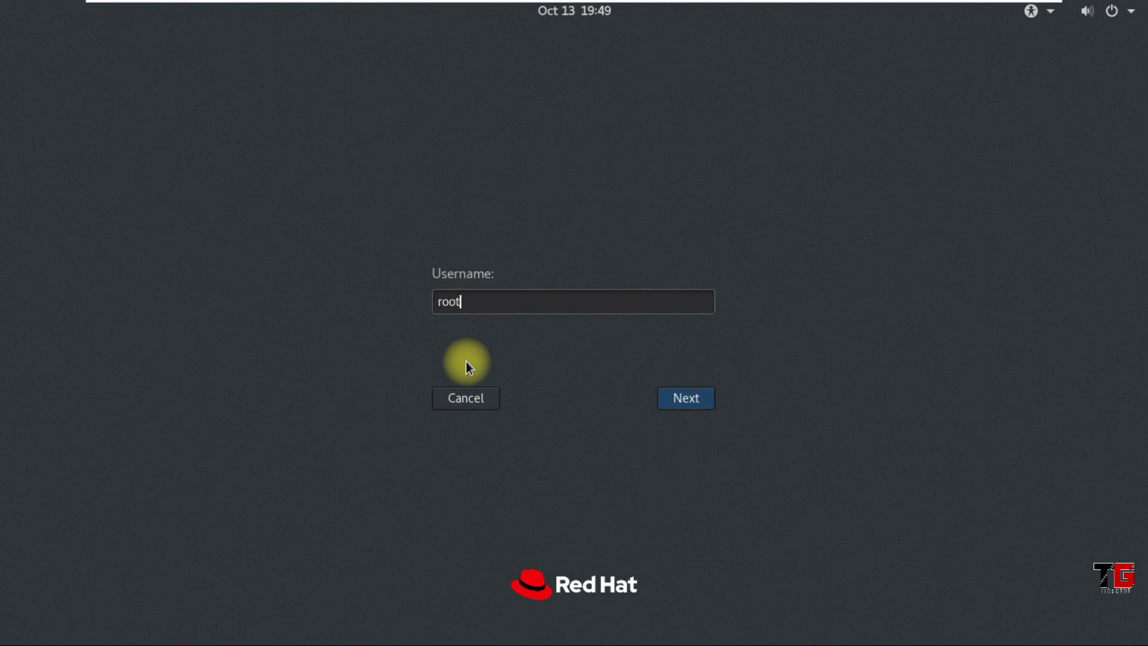
key(Return)
text(•••)
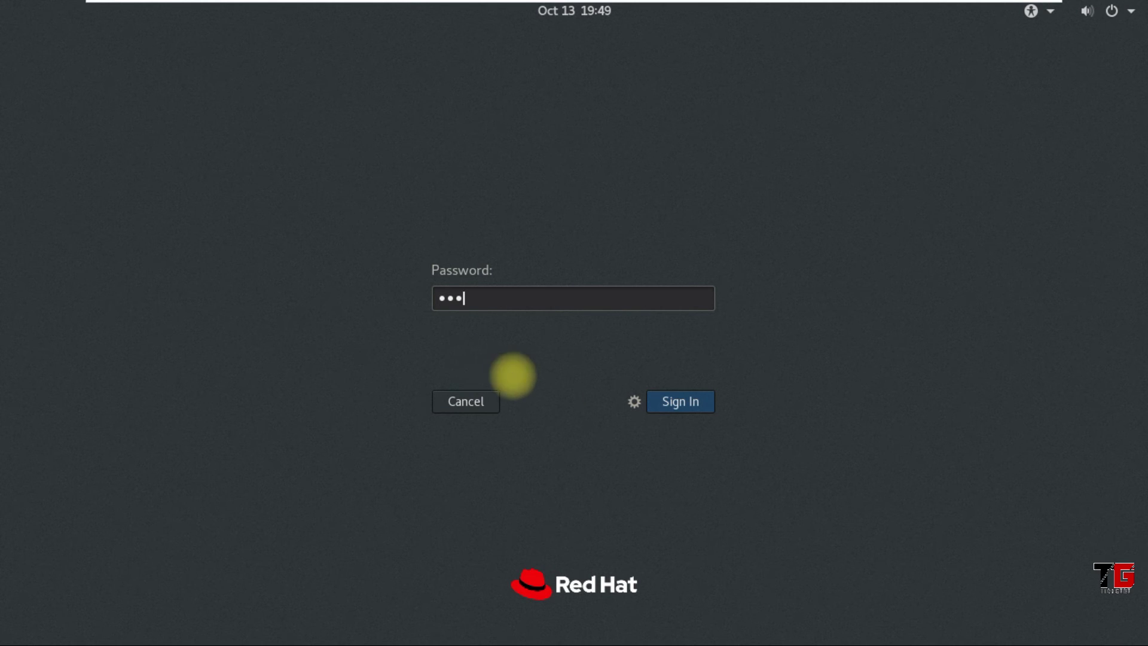
click(635, 403)
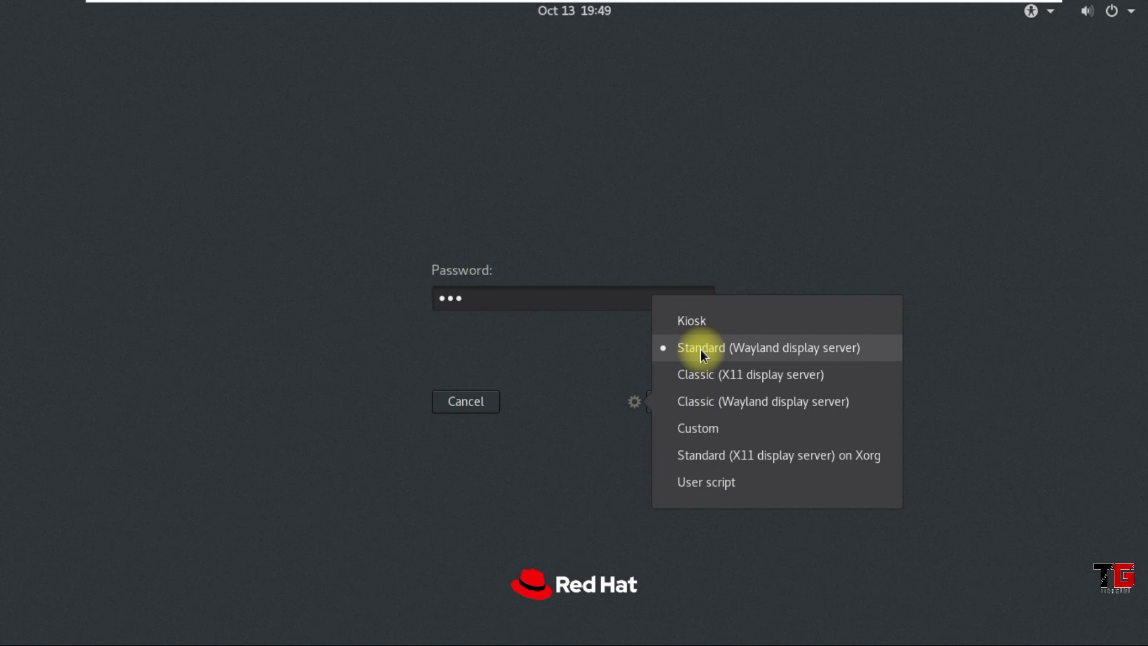
click(971, 358)
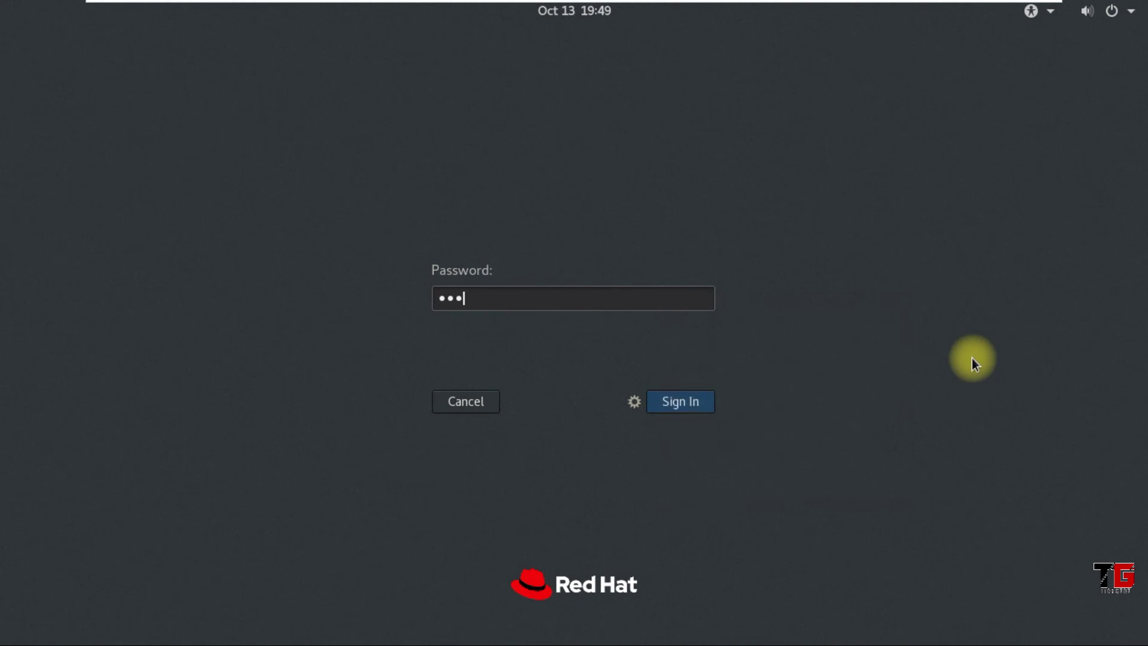
click(691, 405)
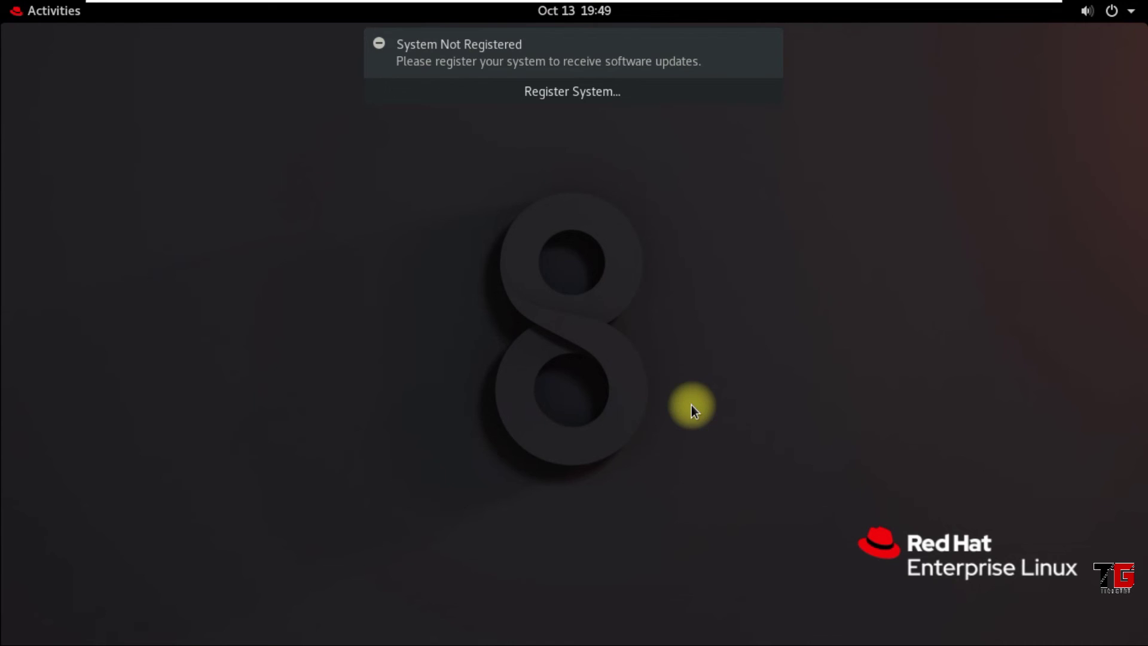
click(773, 50)
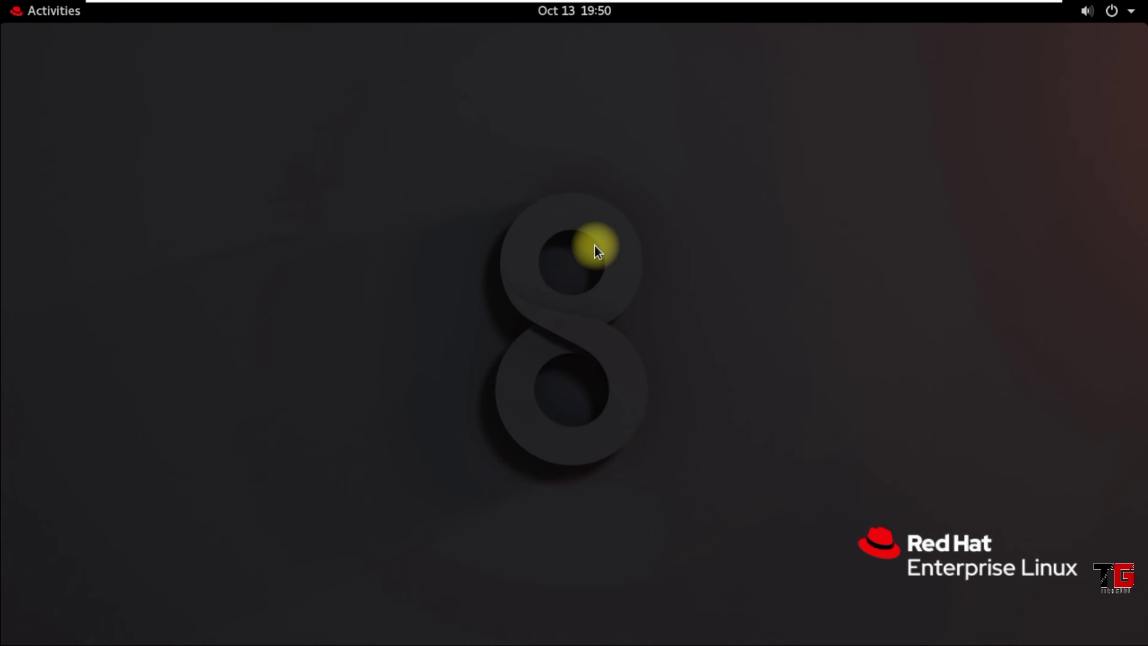
Open Settings via an Activities search for 'power' and set Power's Blank screen to Never
click(63, 13)
click(484, 59)
text(power)
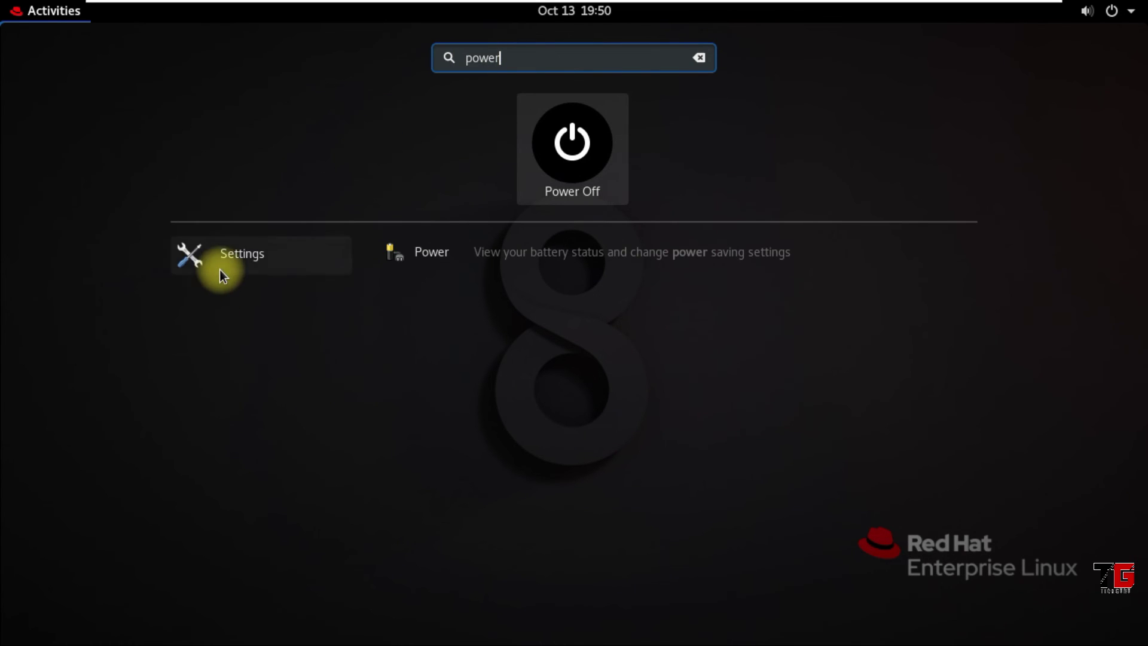
click(236, 260)
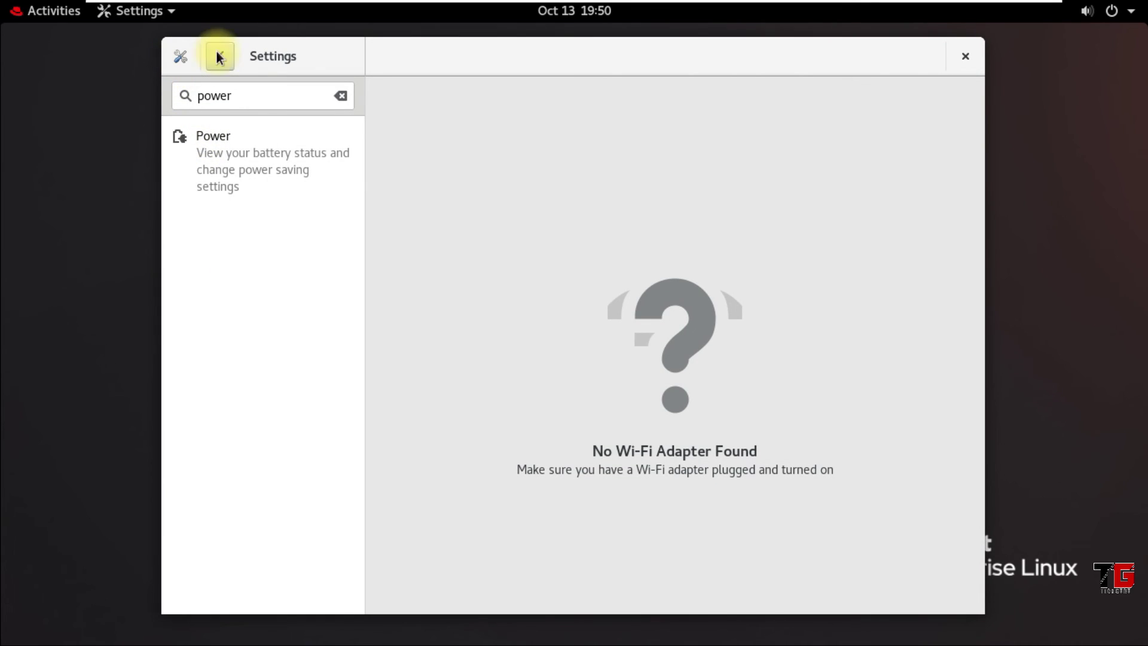
click(223, 57)
scroll(246, 568, down, 2)
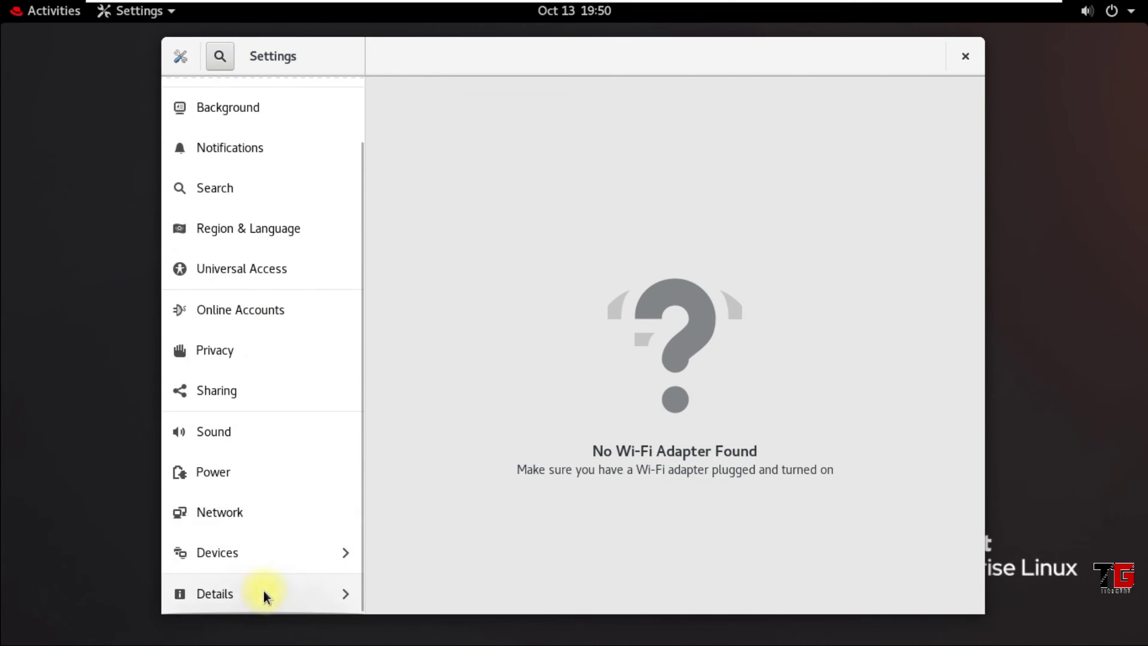
click(222, 469)
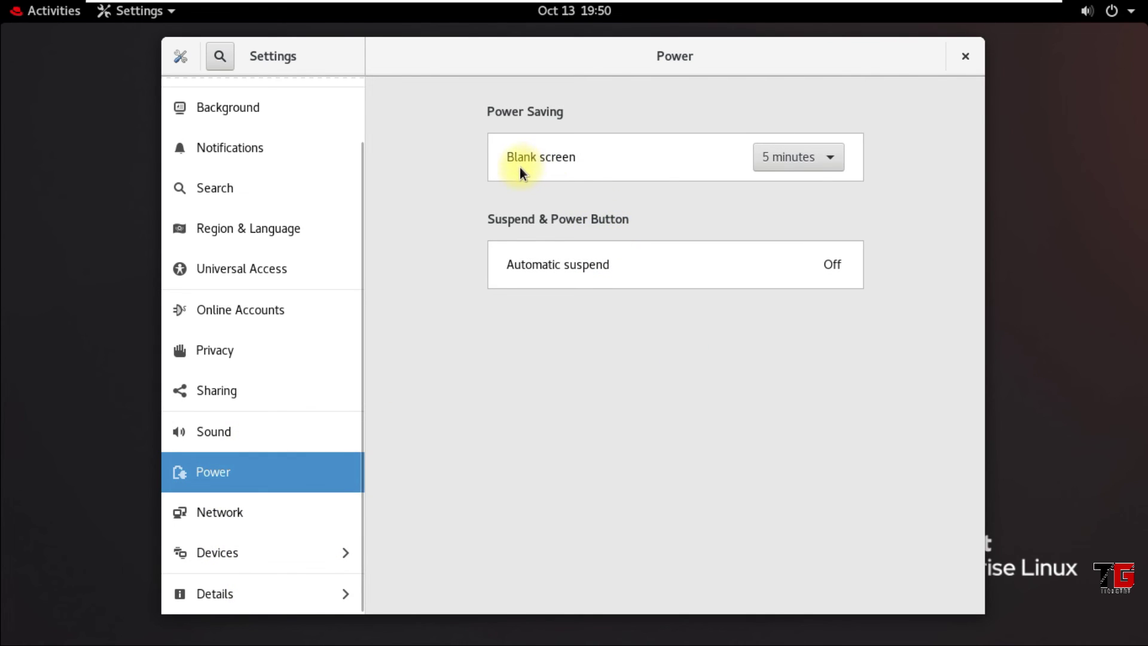
click(835, 156)
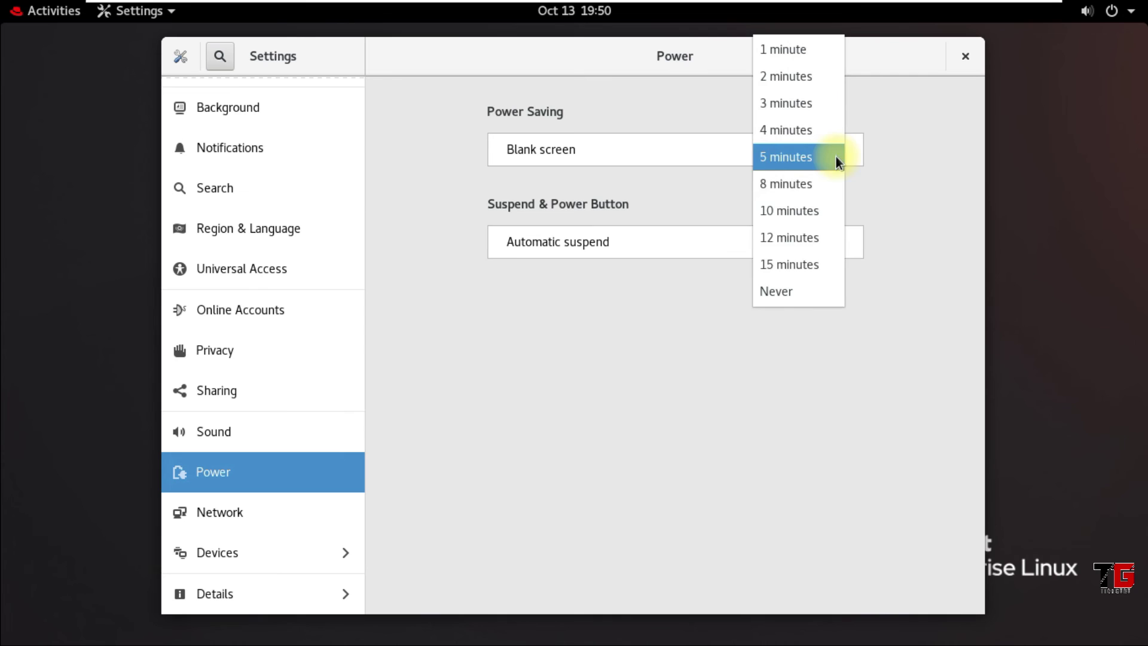
click(817, 291)
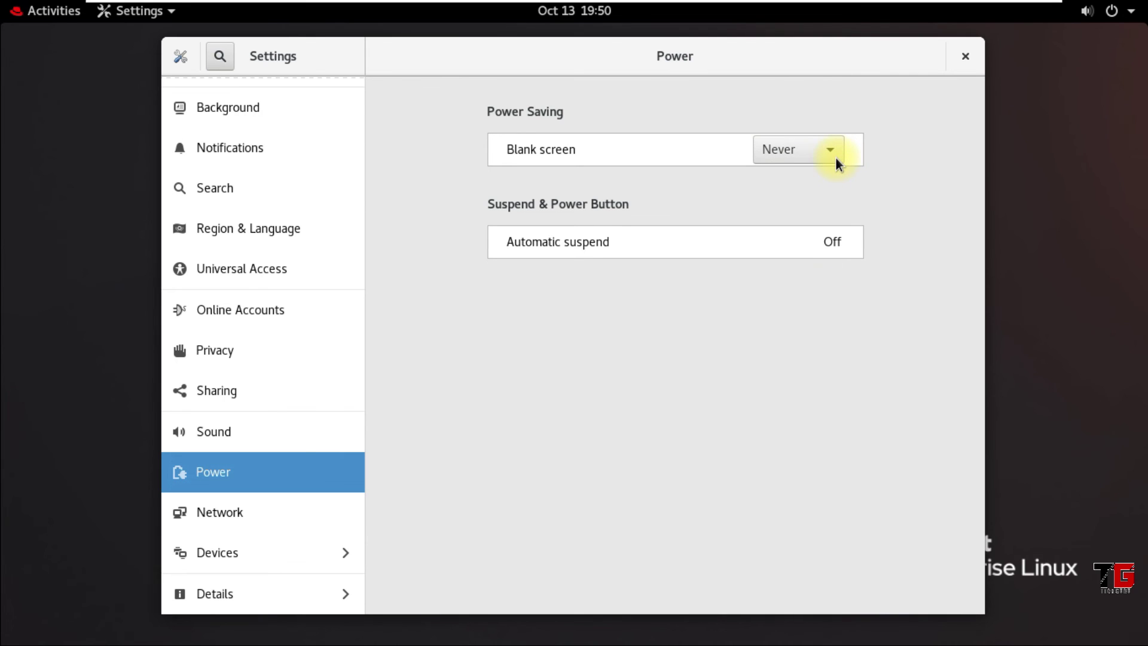
click(969, 59)
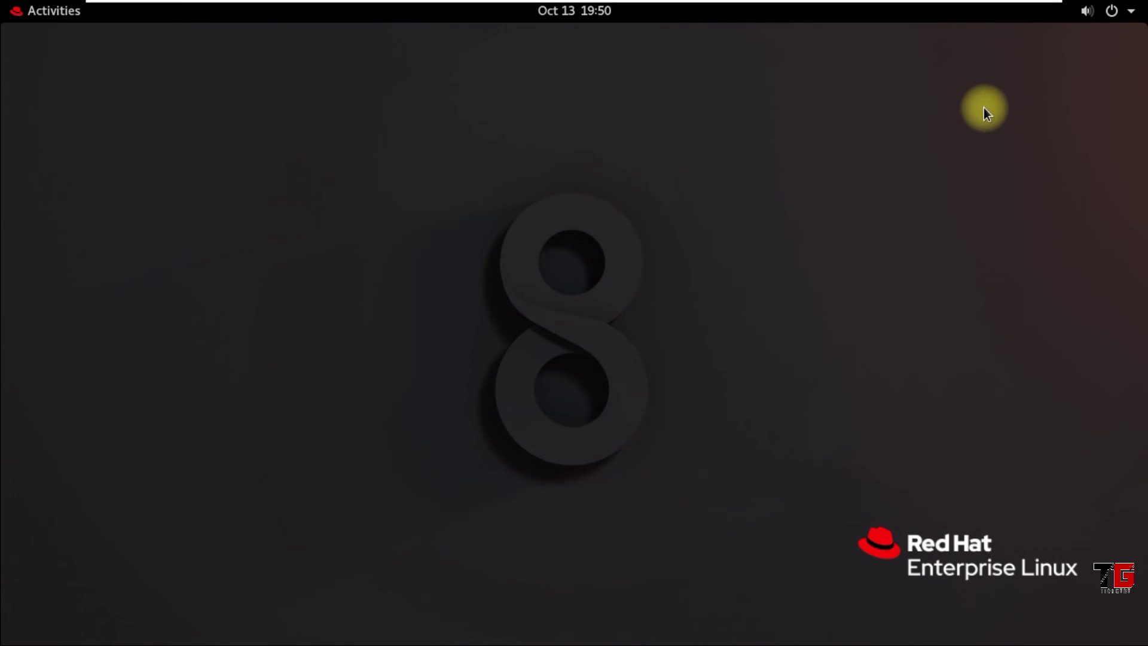
Set wired IPv4 to Manual 10.0.0.100 / 255.0.0.0 with automatic DNS and routes off
click(1131, 11)
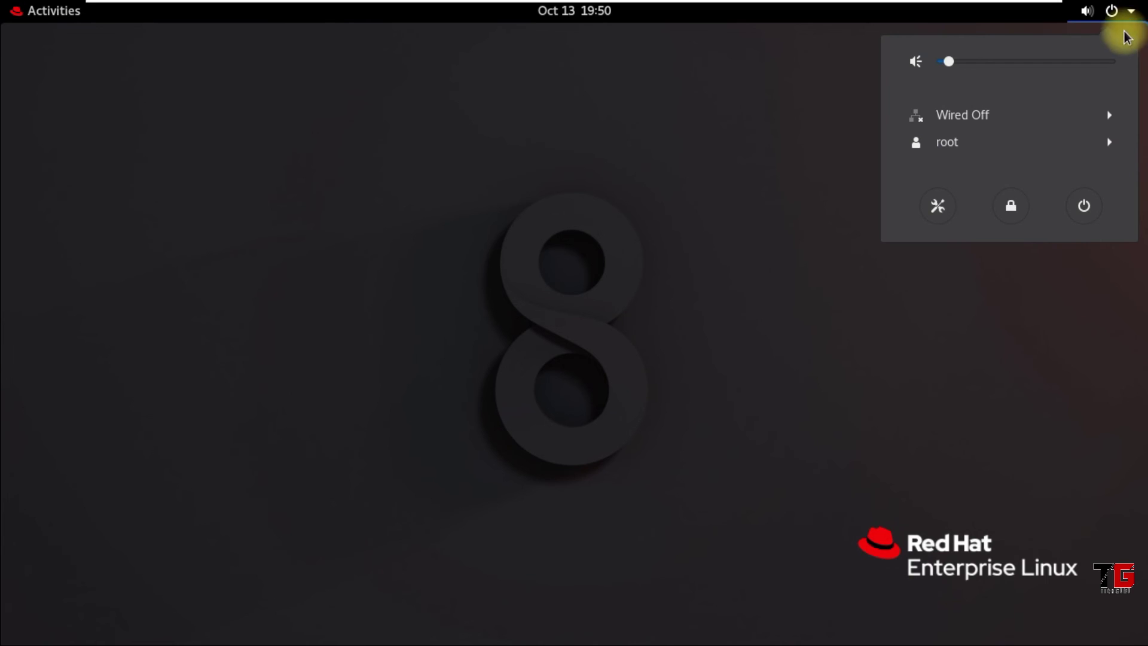
click(995, 121)
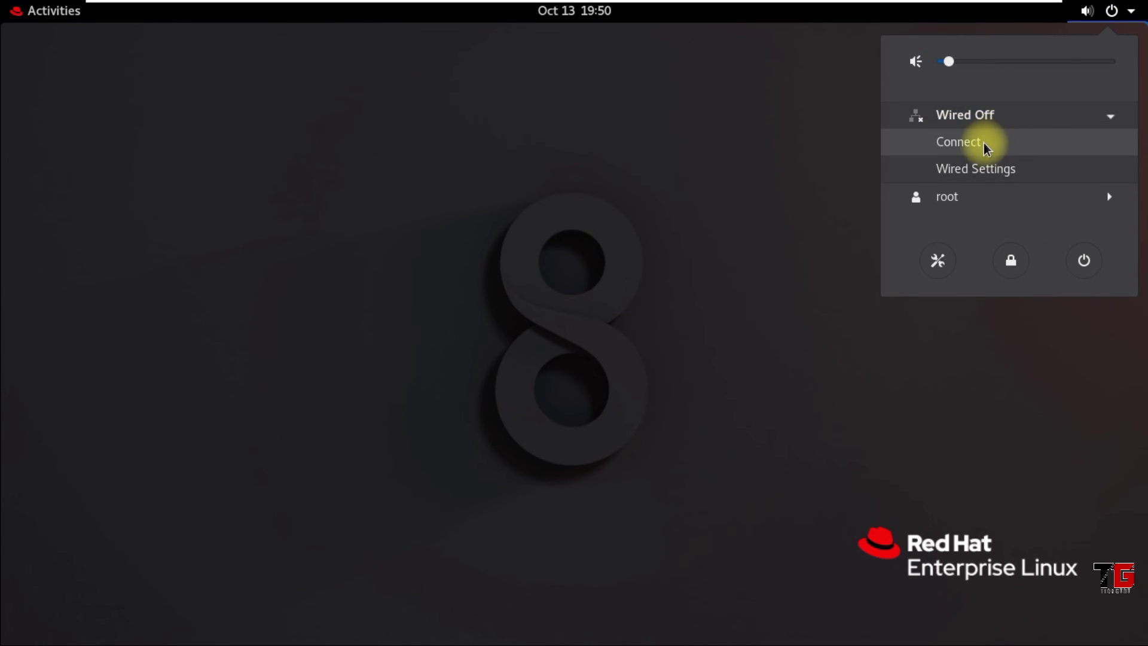
click(977, 168)
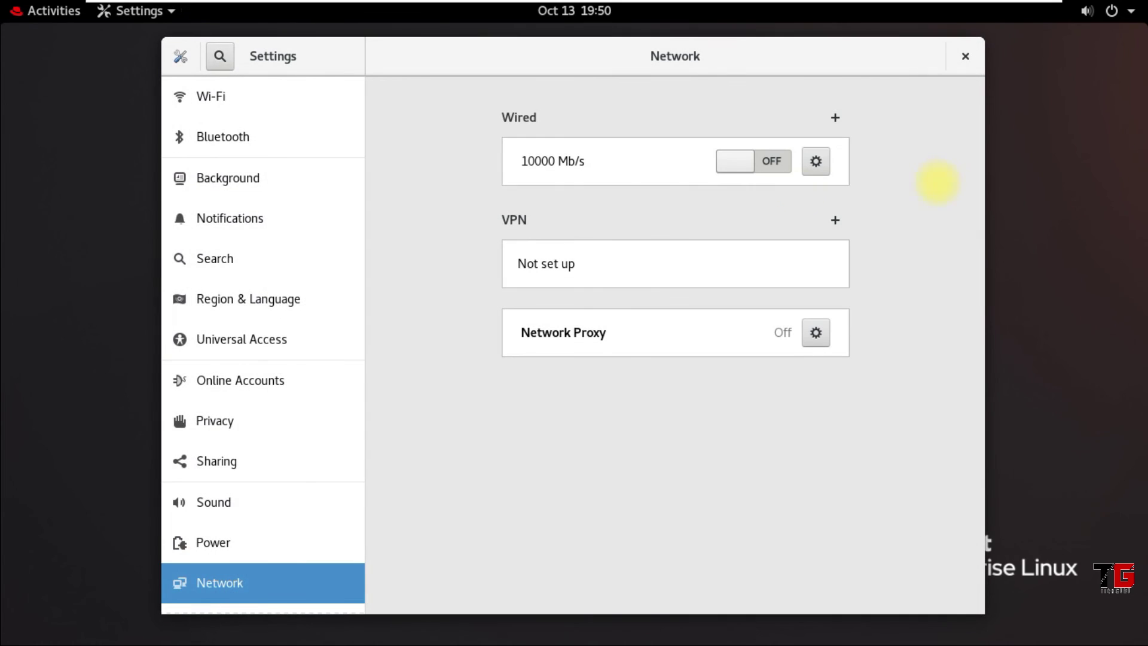
click(817, 163)
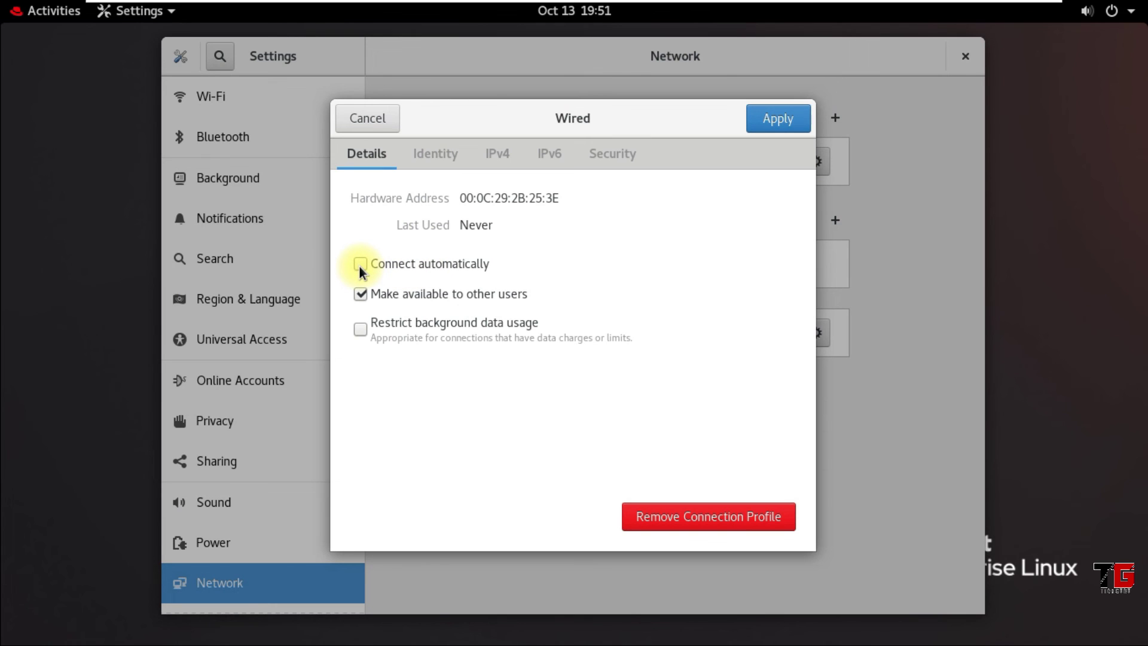
click(493, 154)
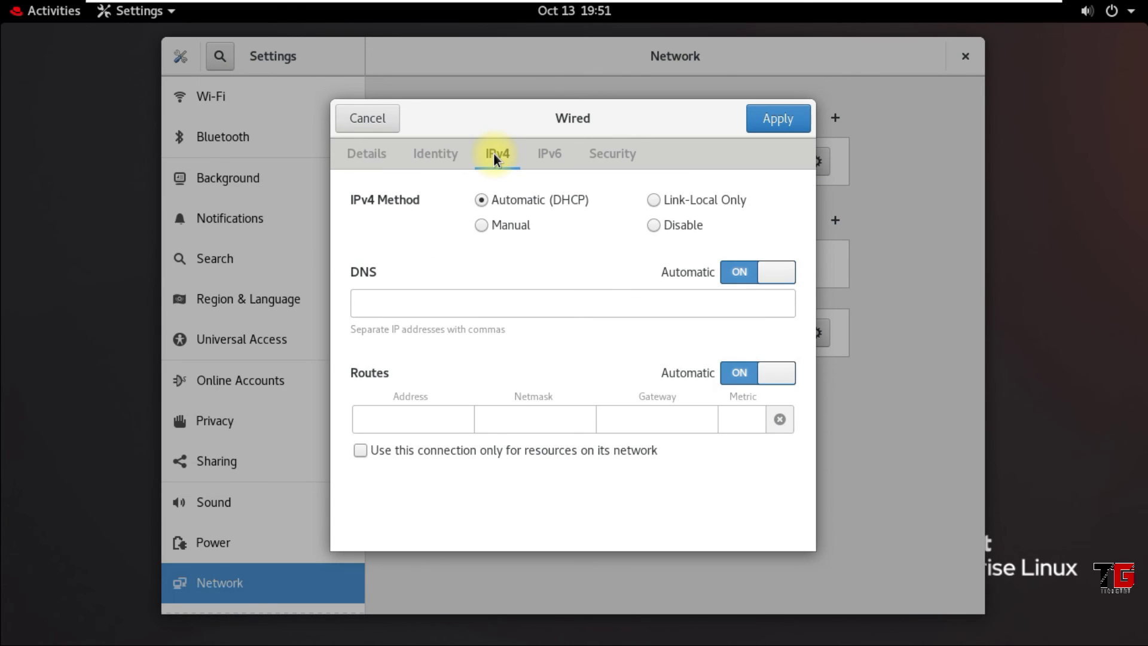
click(483, 226)
click(427, 311)
text(10.0.0.100)
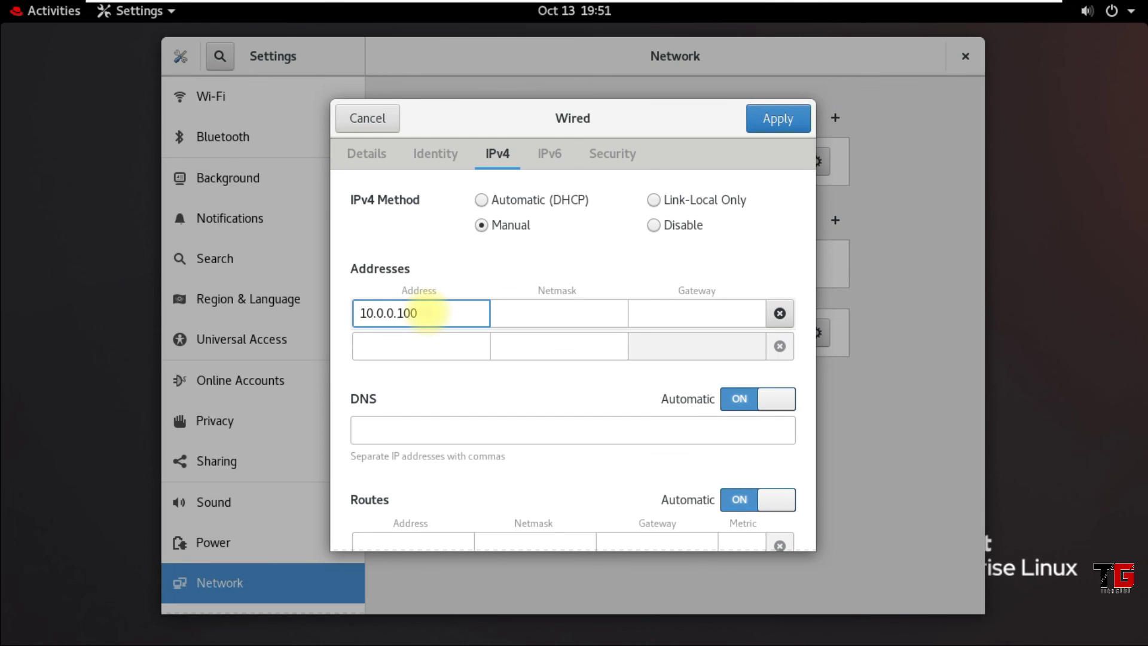
click(537, 315)
text(255.0.0.0)
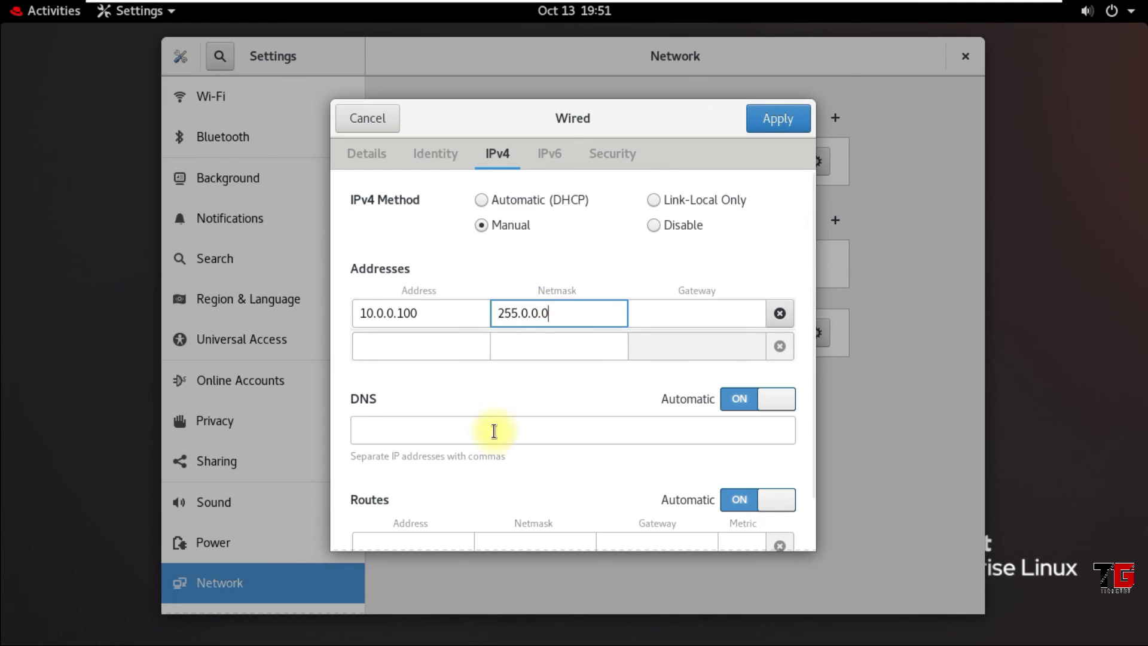
click(727, 401)
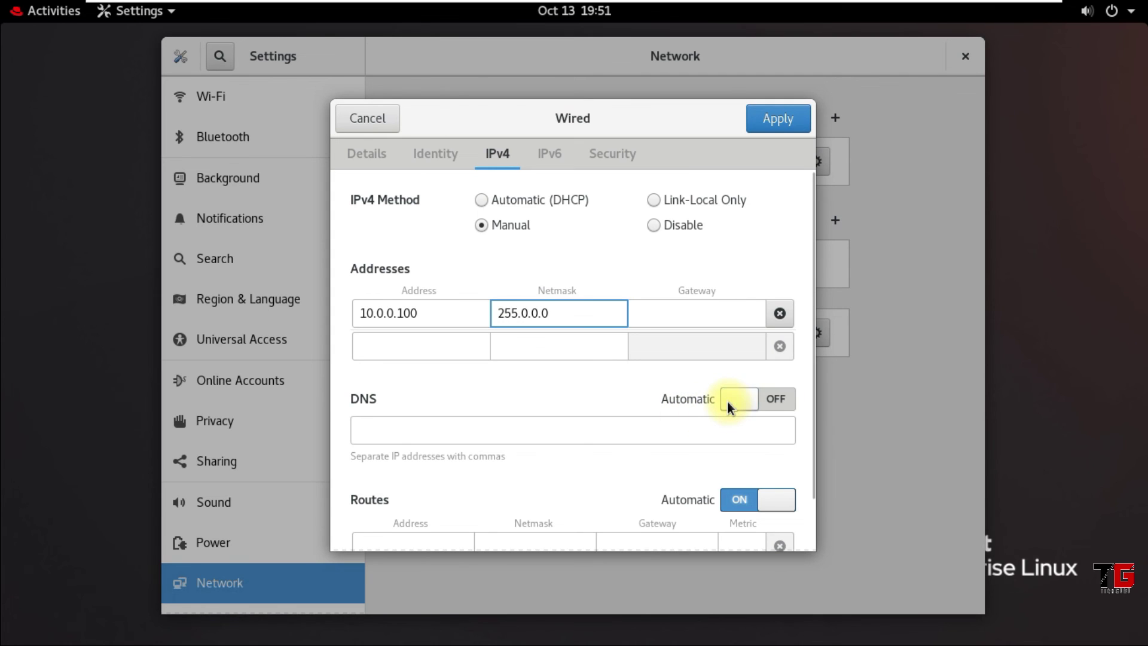
click(733, 508)
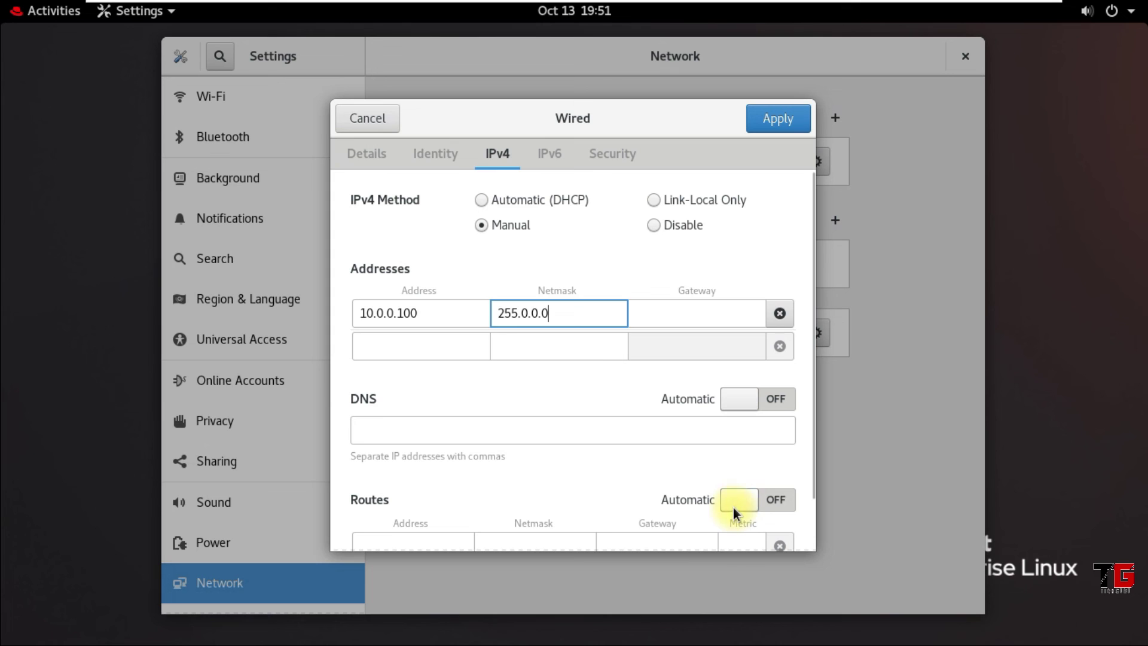
Disable IPv6, apply the changes, and switch the wired connection off and on to reconnect
click(555, 156)
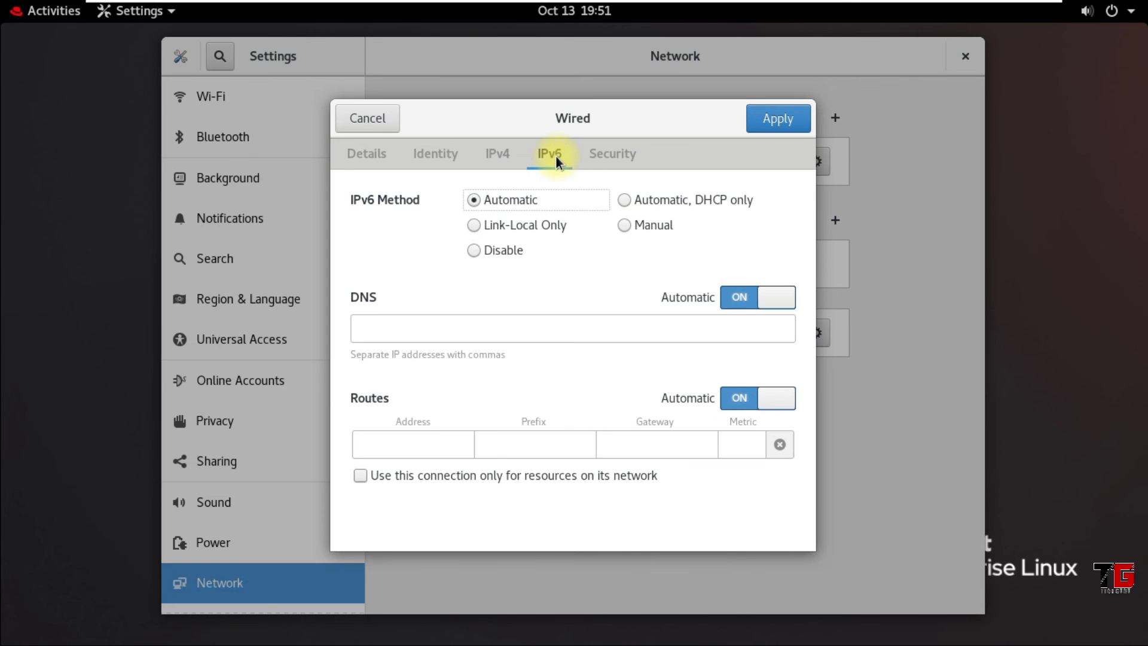
click(475, 250)
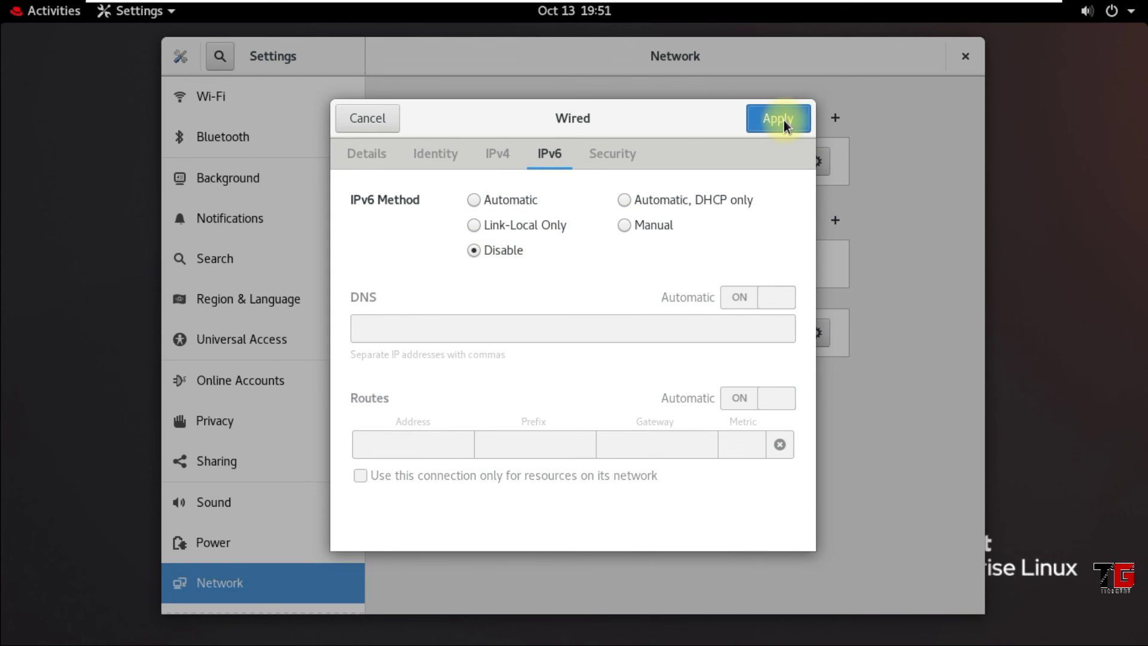
click(781, 119)
click(751, 164)
click(784, 160)
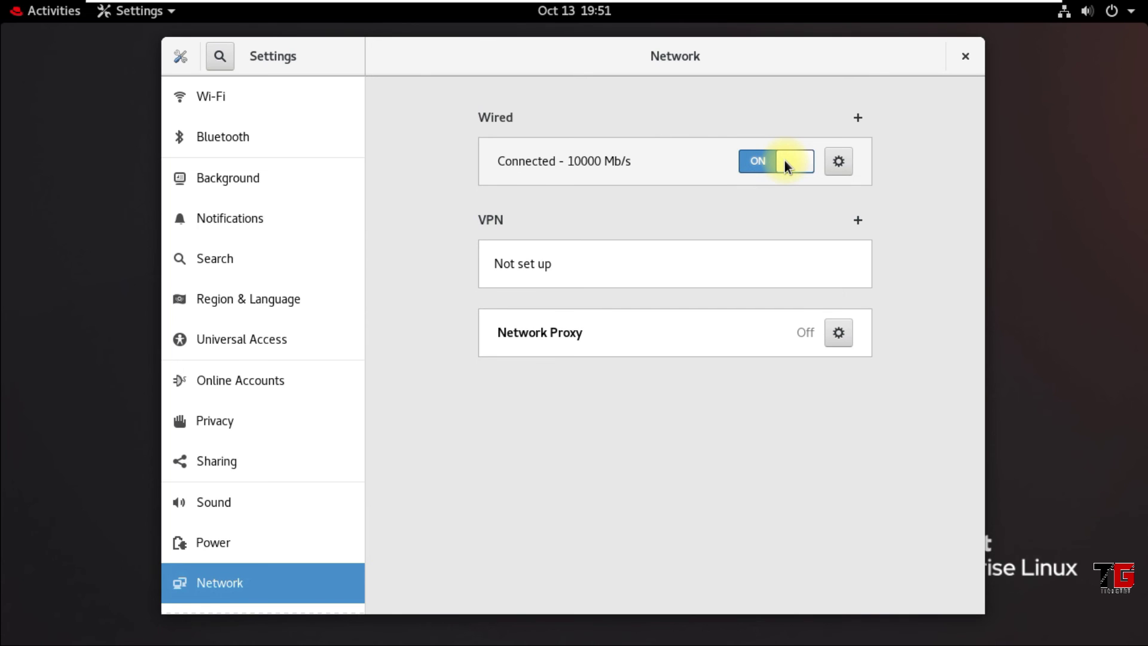
click(963, 59)
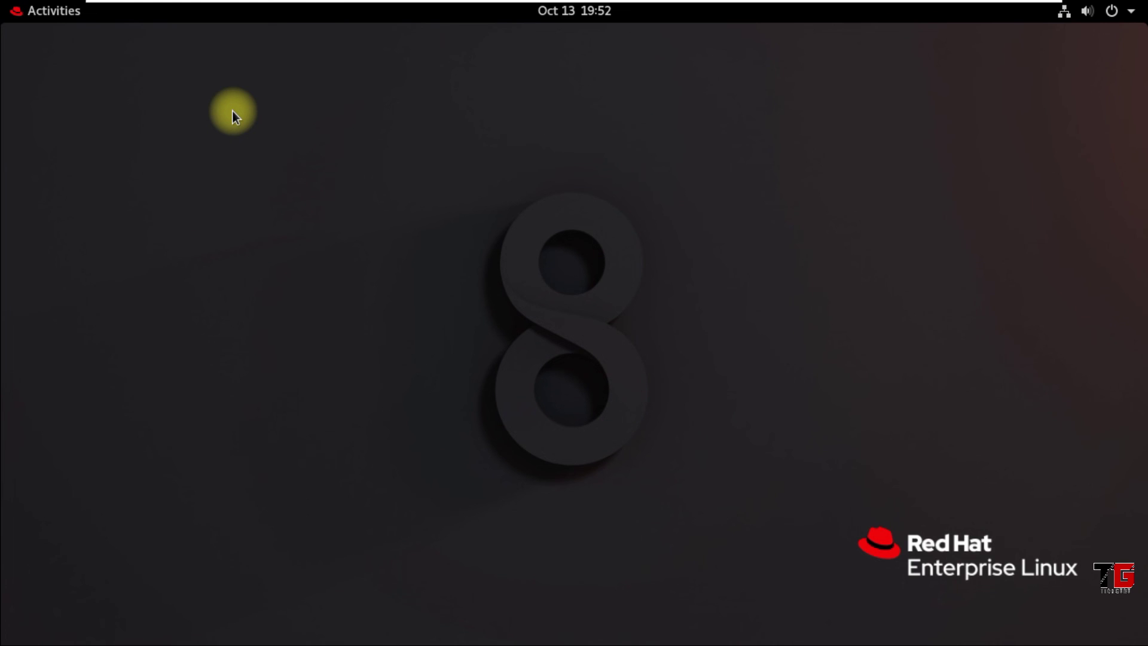
Power off the RHEL 8.4 guest from the GNOME system menu
click(1136, 19)
click(1092, 208)
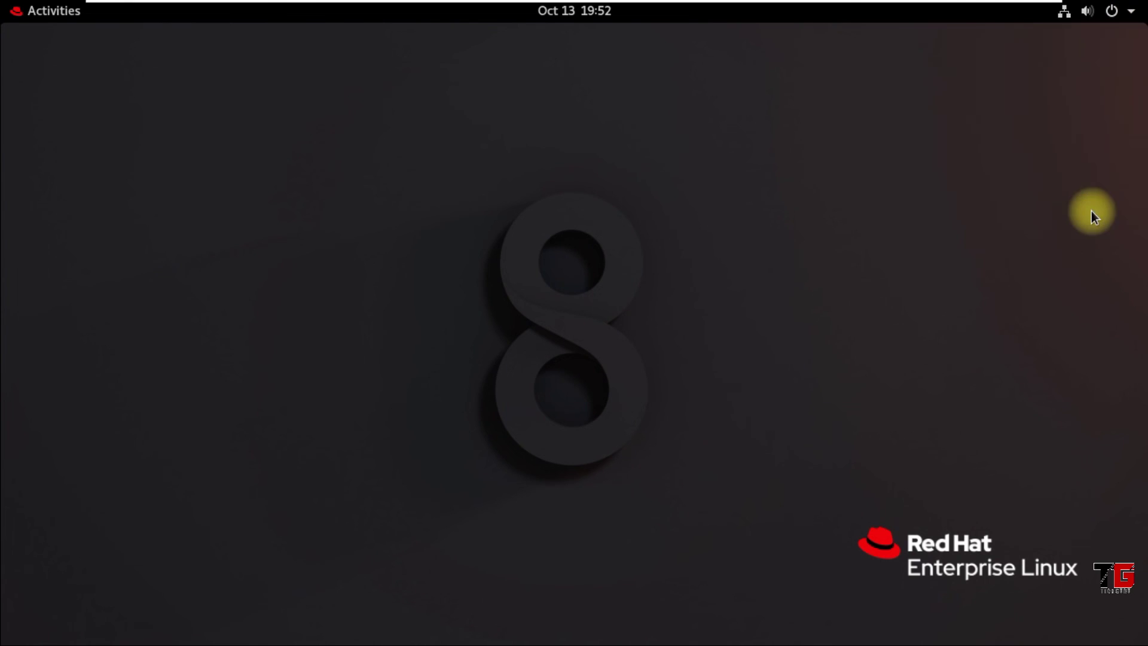
click(676, 389)
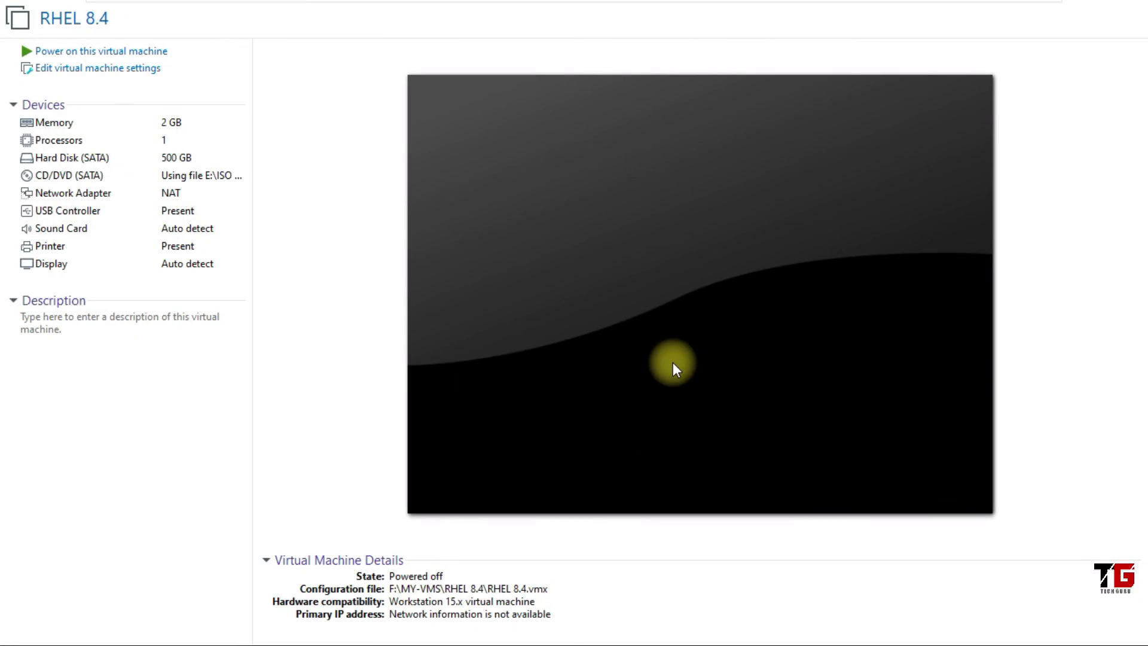
Take a VM snapshot named 'fresh 12-oct-2021'
click(236, 13)
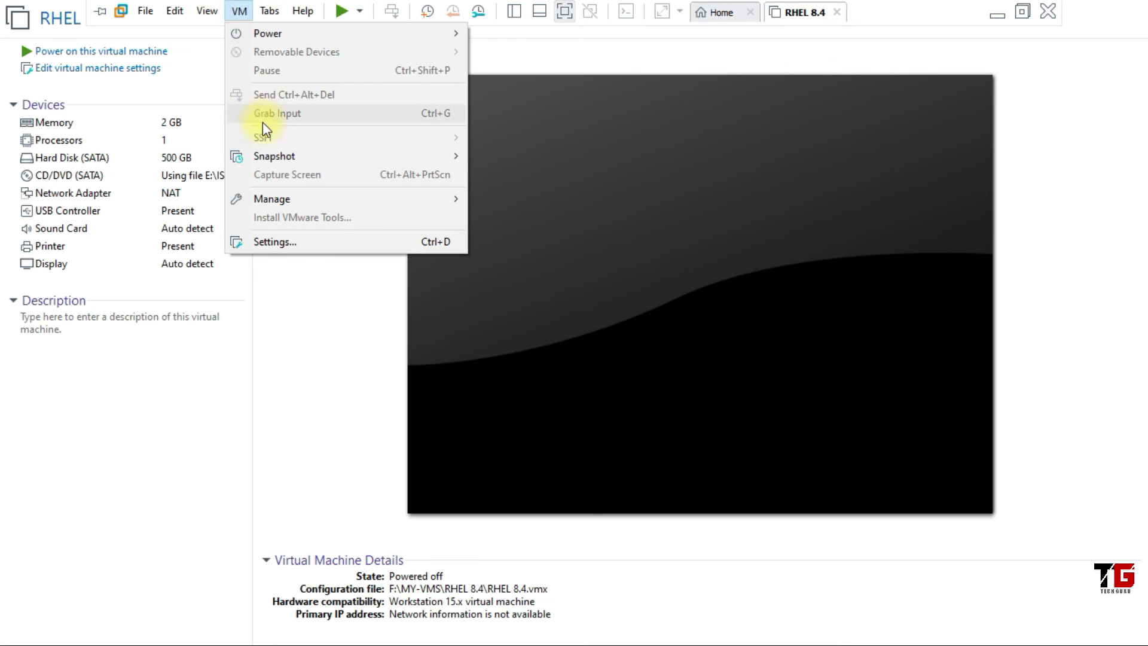
mouse_move(284, 163)
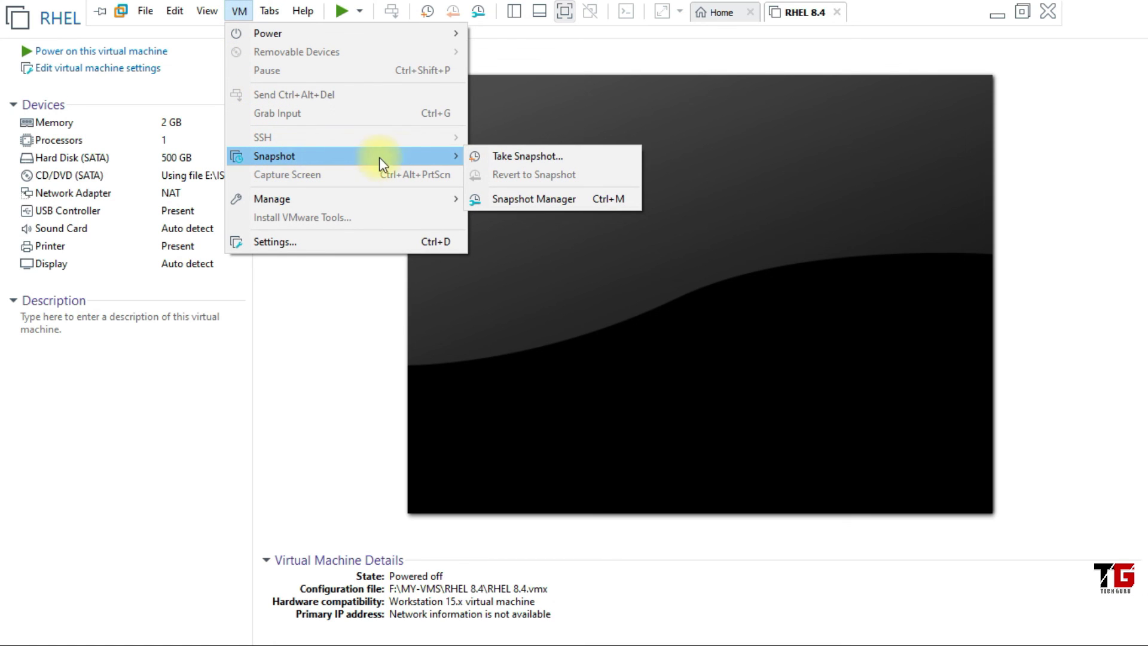
click(613, 163)
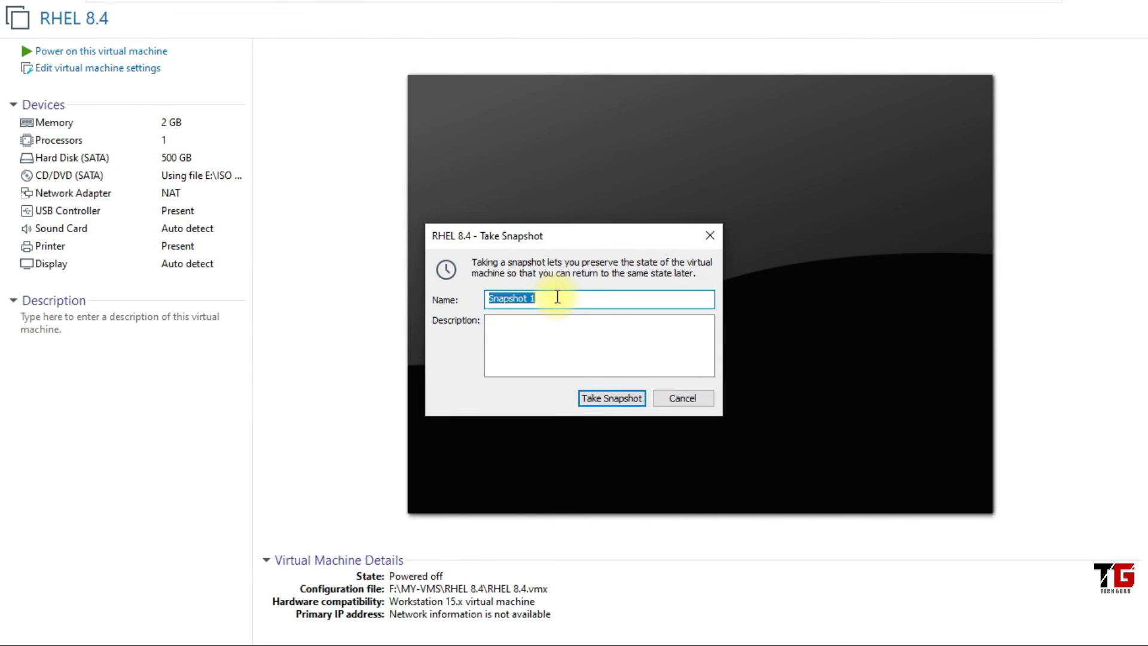
text(fresh 12-oct-)
text(2021)
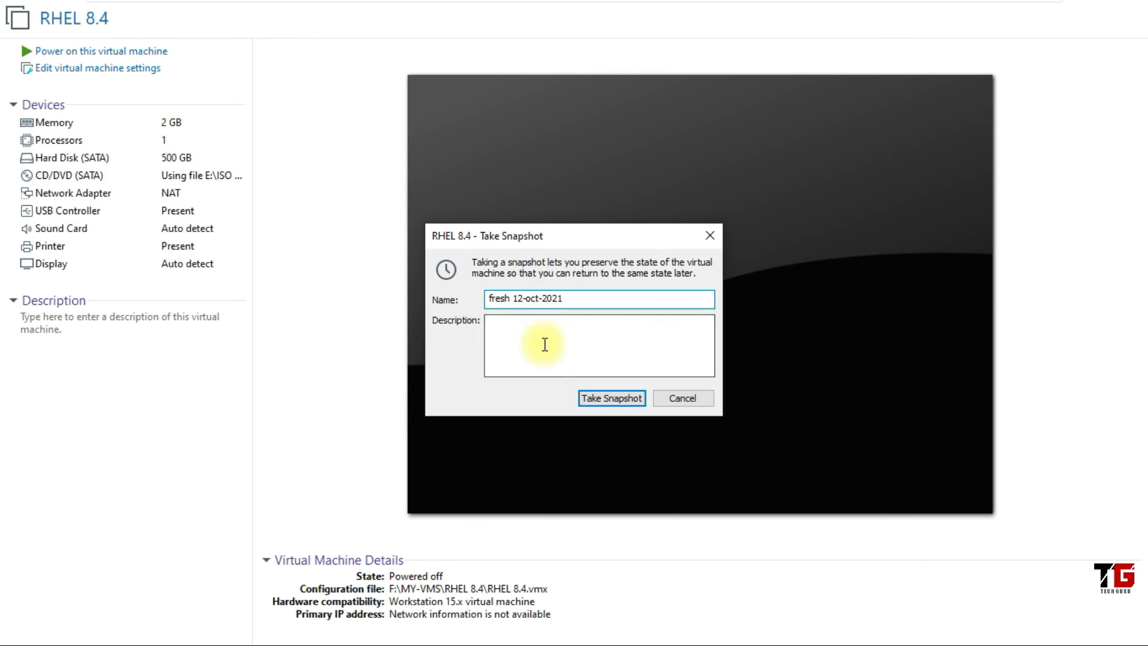
click(608, 400)
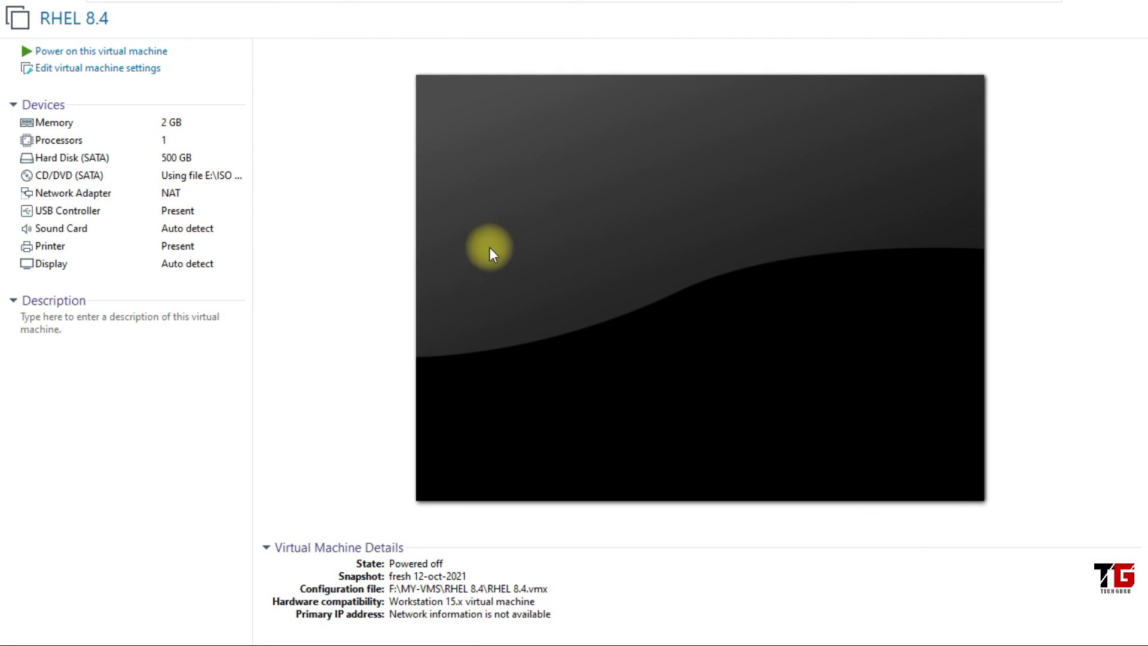